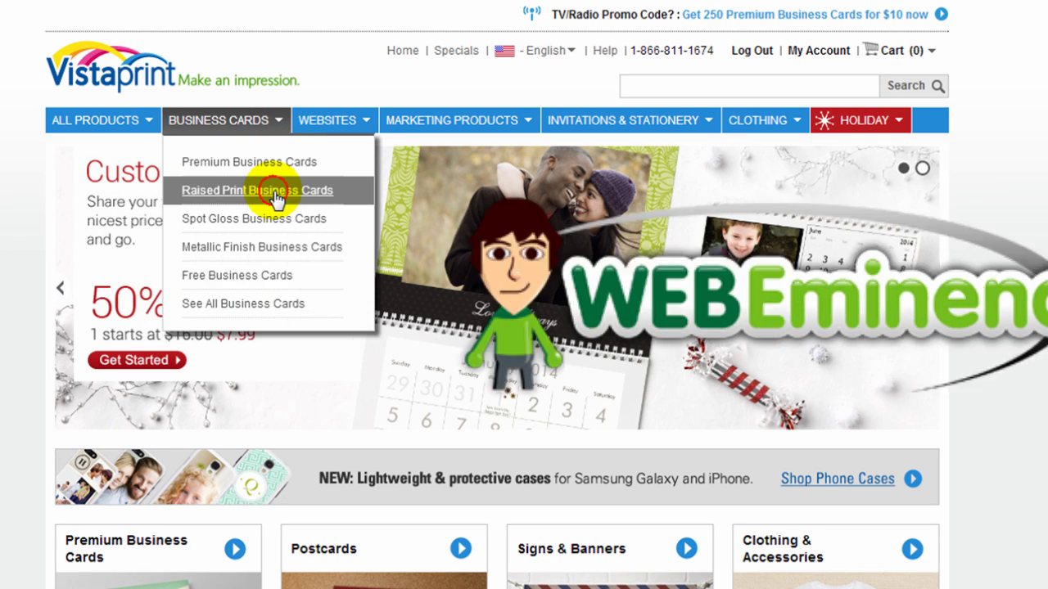
Open Raised Print Business Cards and review its 250-card offer from $39.98
left_click(275, 194)
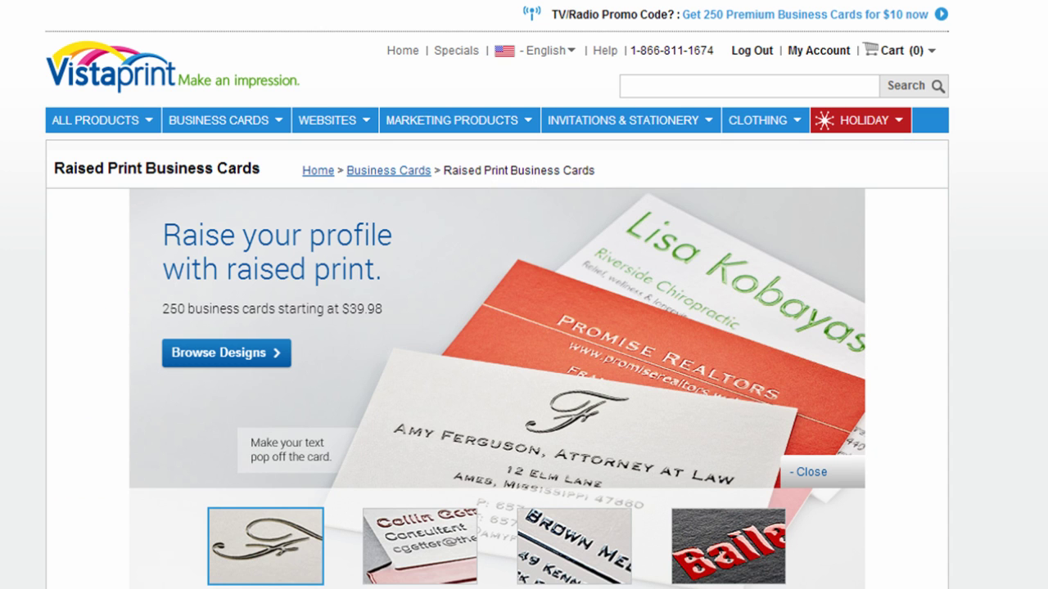
scroll(497, 327, "down", 3)
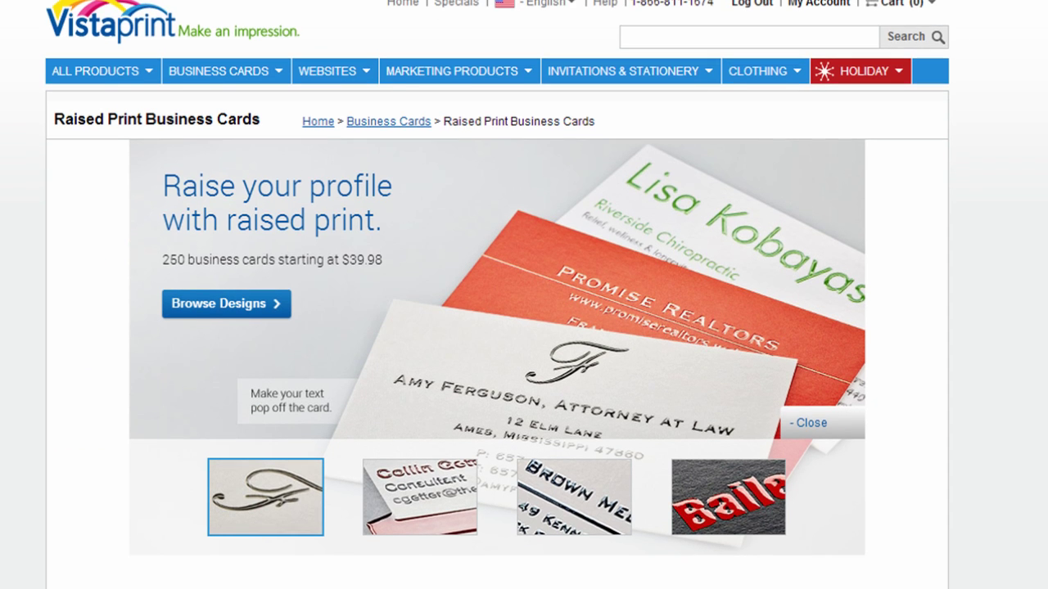
scroll(497, 327, "down", 3)
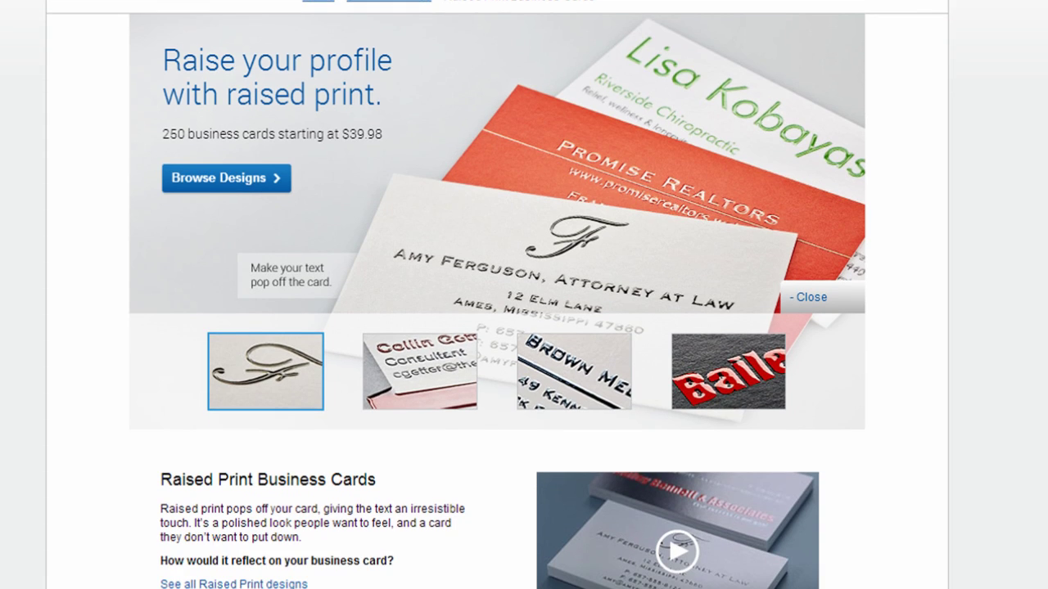
scroll(497, 327, "down", 2)
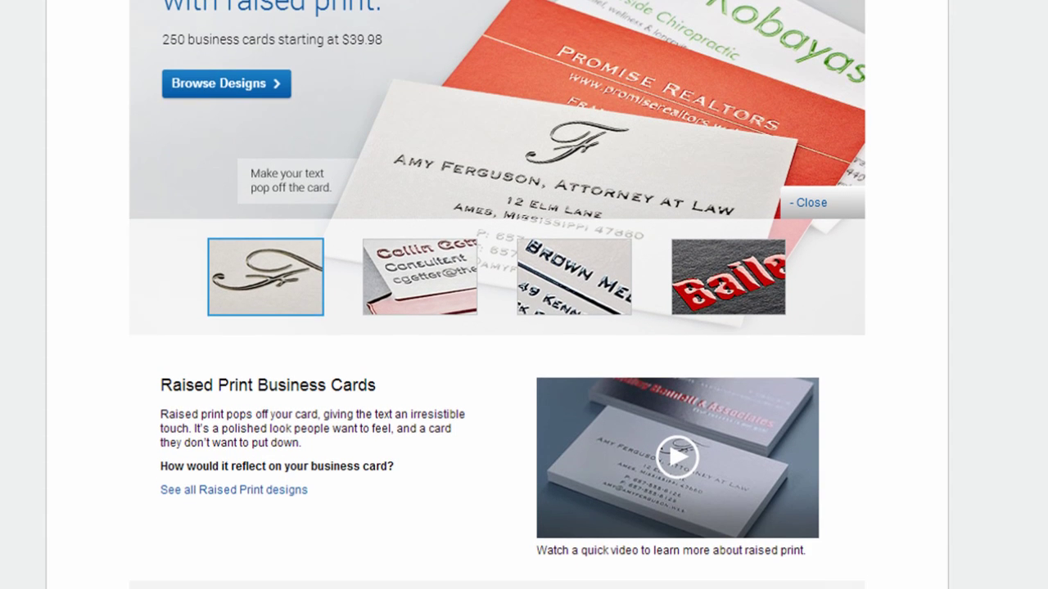
scroll(497, 327, "down", 2)
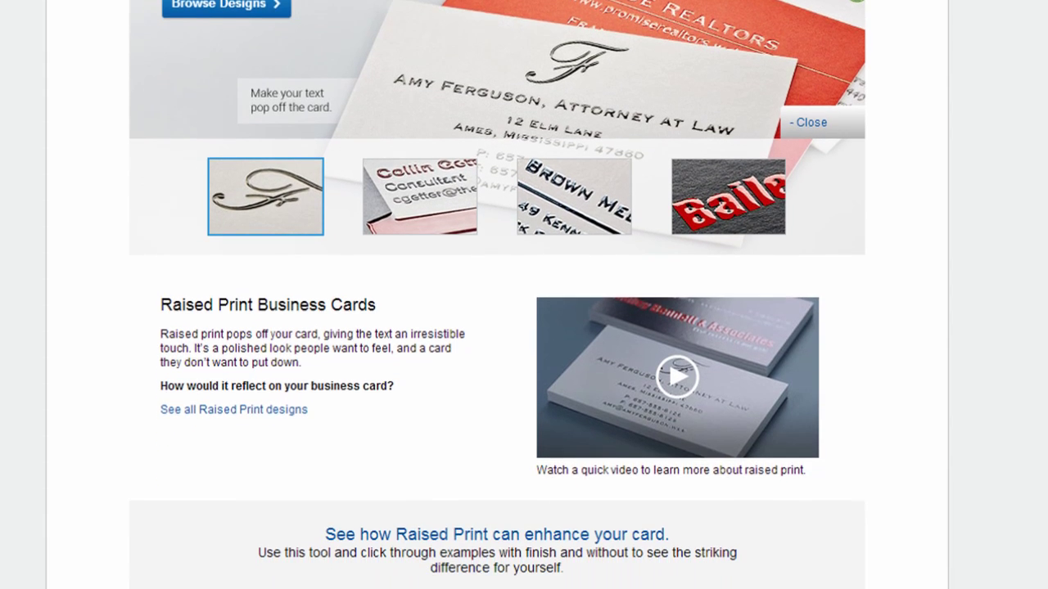
scroll(497, 327, "down", 3)
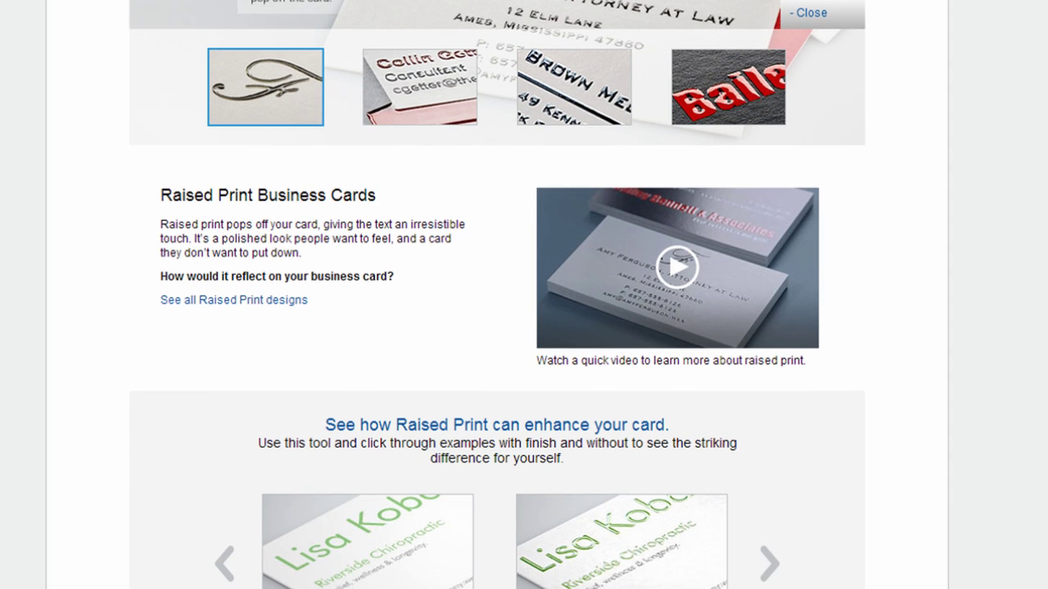
scroll(497, 327, "down", 3)
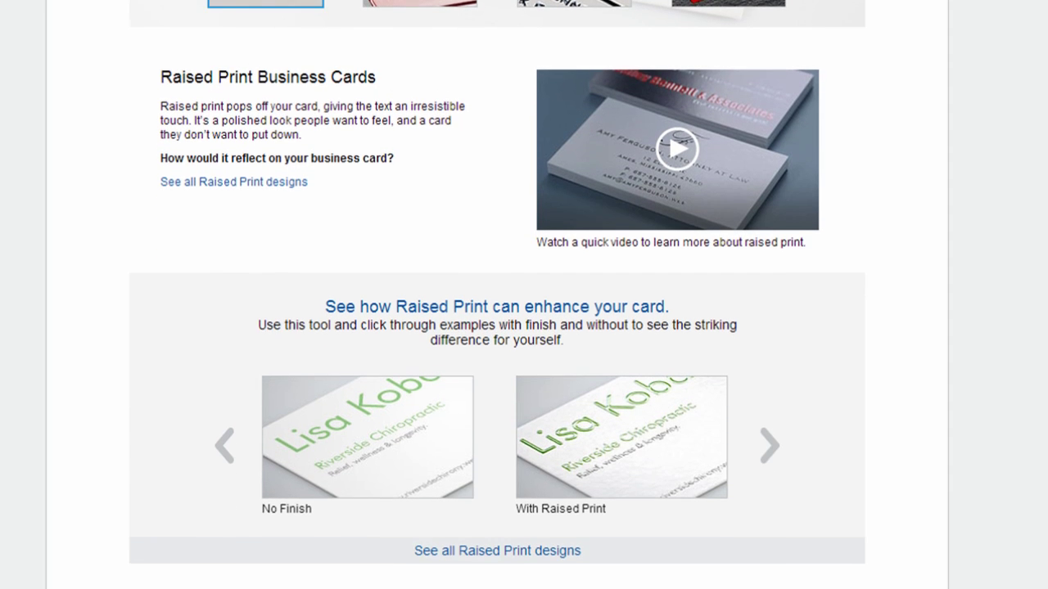
scroll(497, 327, "down", 1)
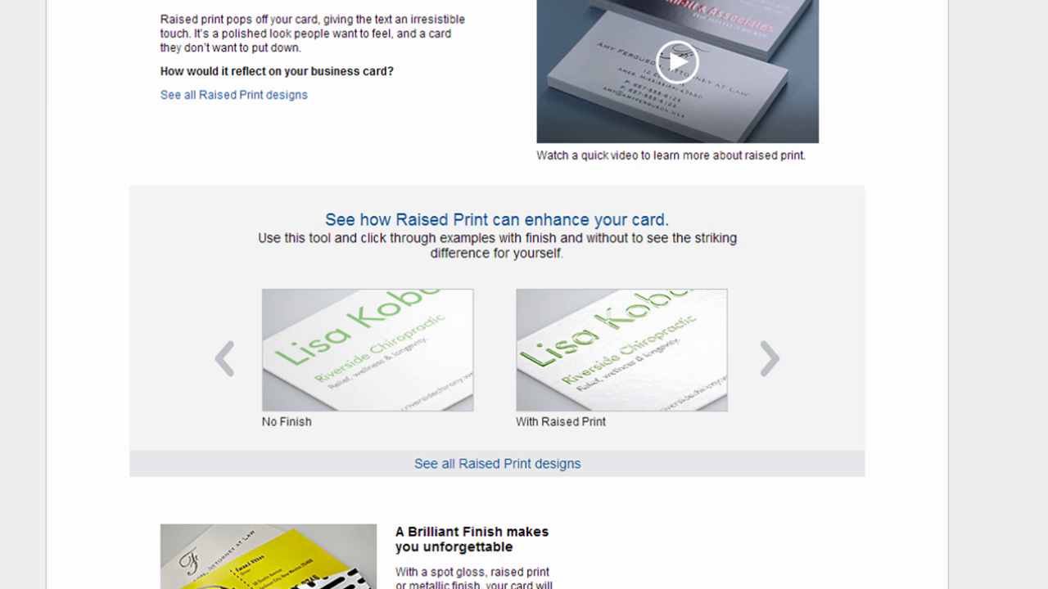
scroll(497, 327, "up", 8)
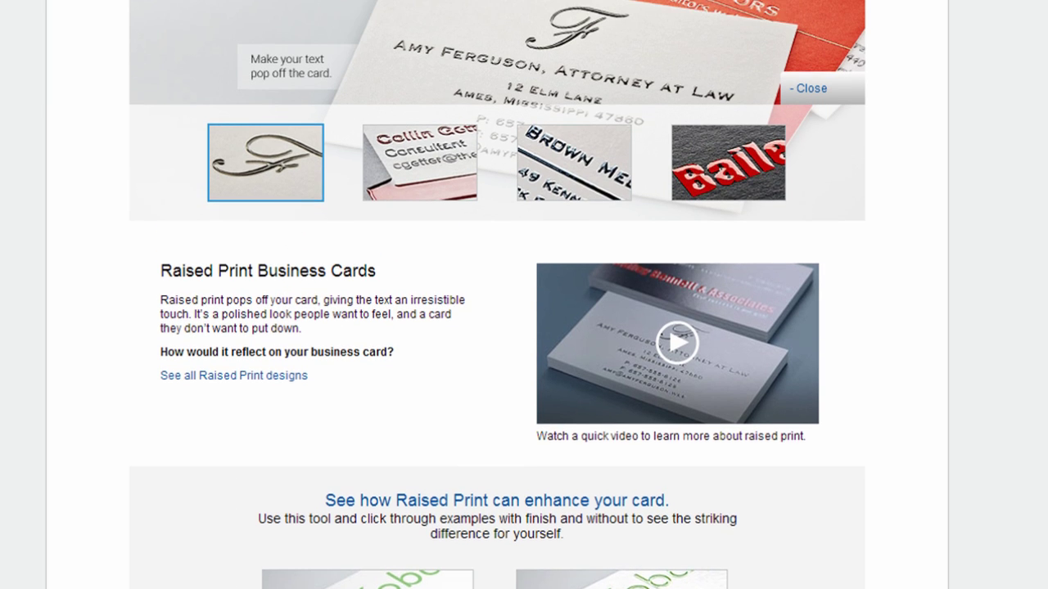
scroll(497, 294, "up", 4)
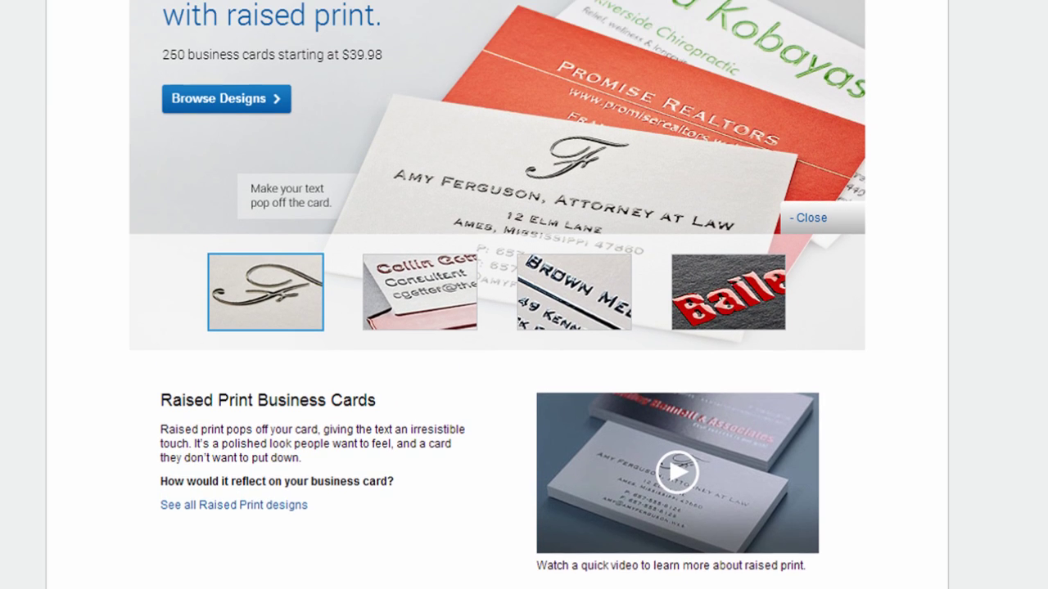
scroll(497, 295, "up", 4)
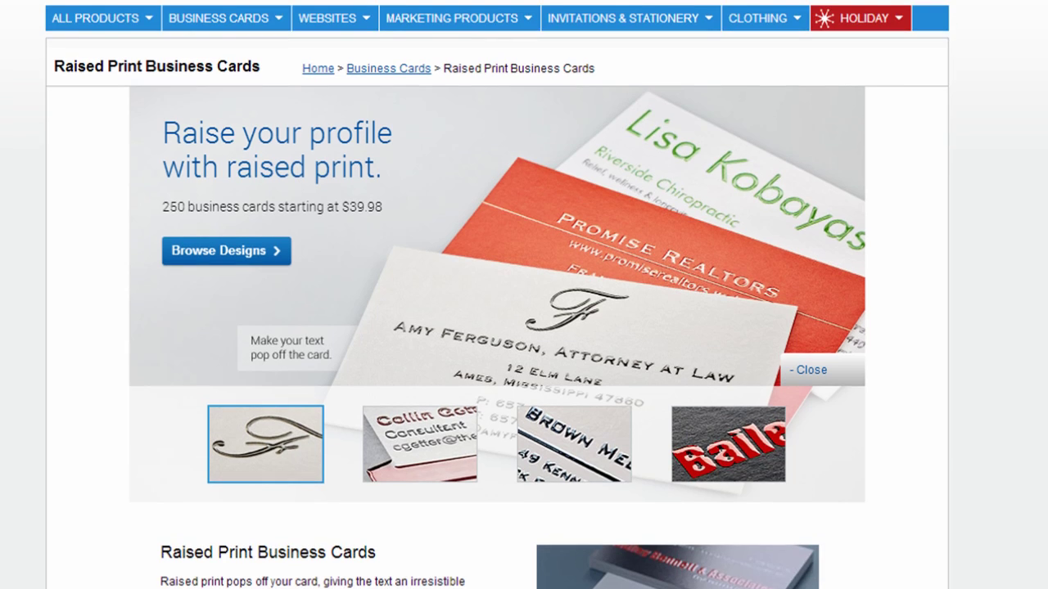
scroll(496, 294, "up", 3)
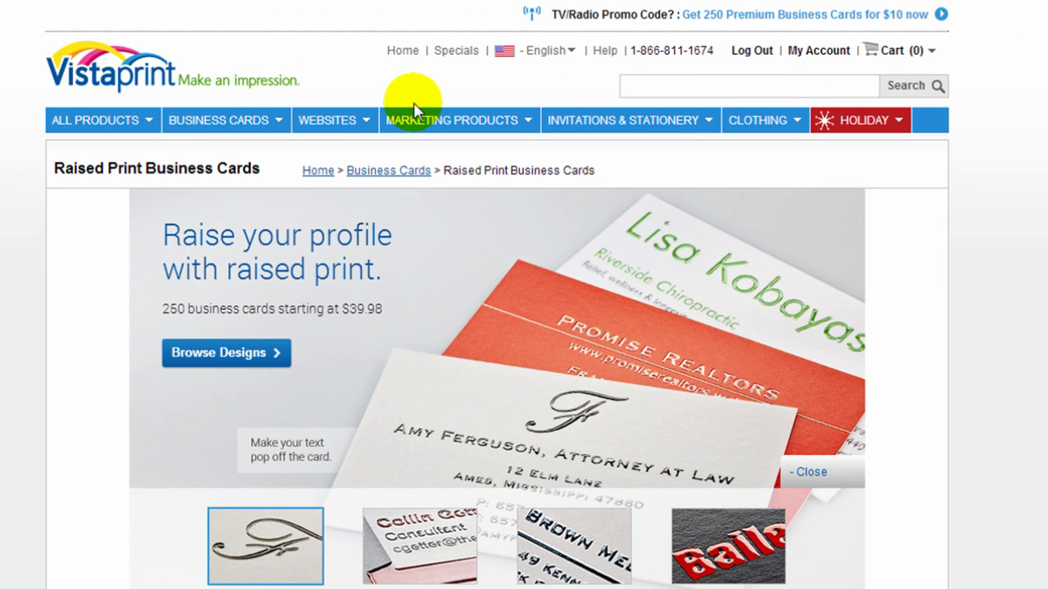
Go to the Vistaprint Websites product page and scroll through it
mouse_move(365, 123)
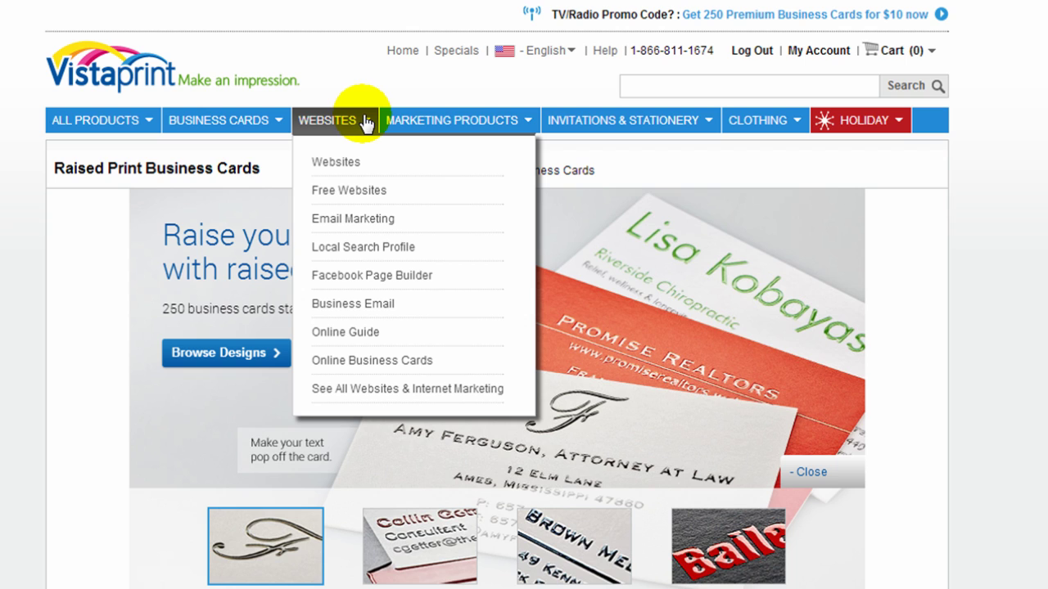
left_click(355, 163)
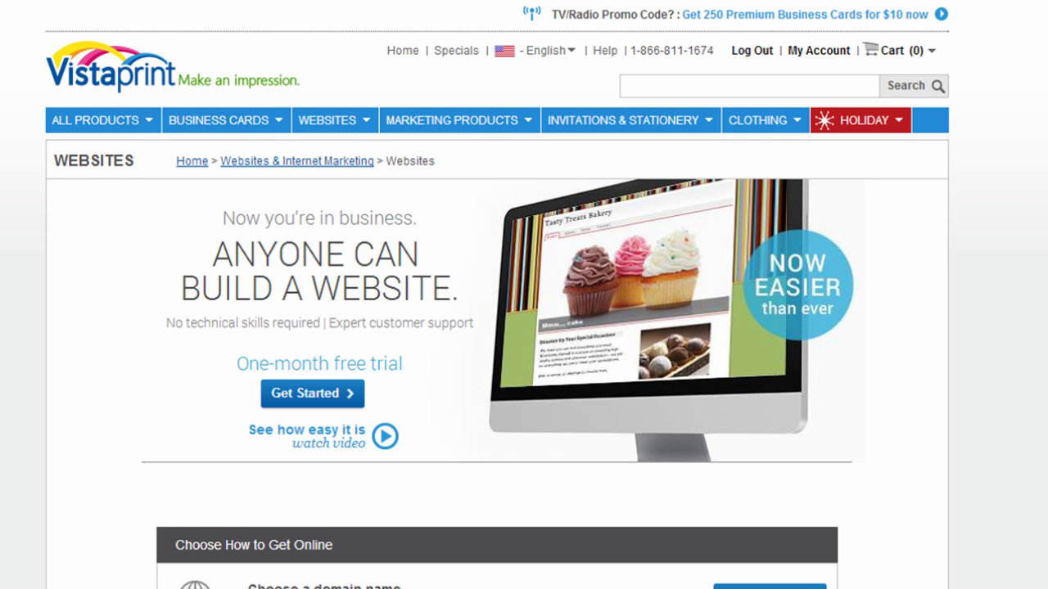
scroll(497, 327, "down", 3)
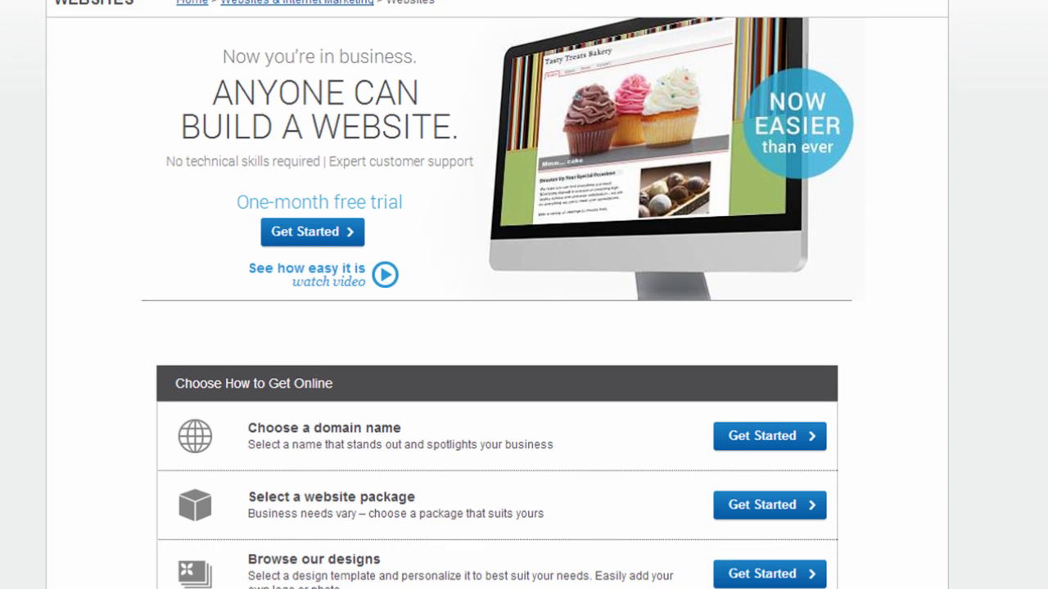
scroll(497, 328, "down", 1)
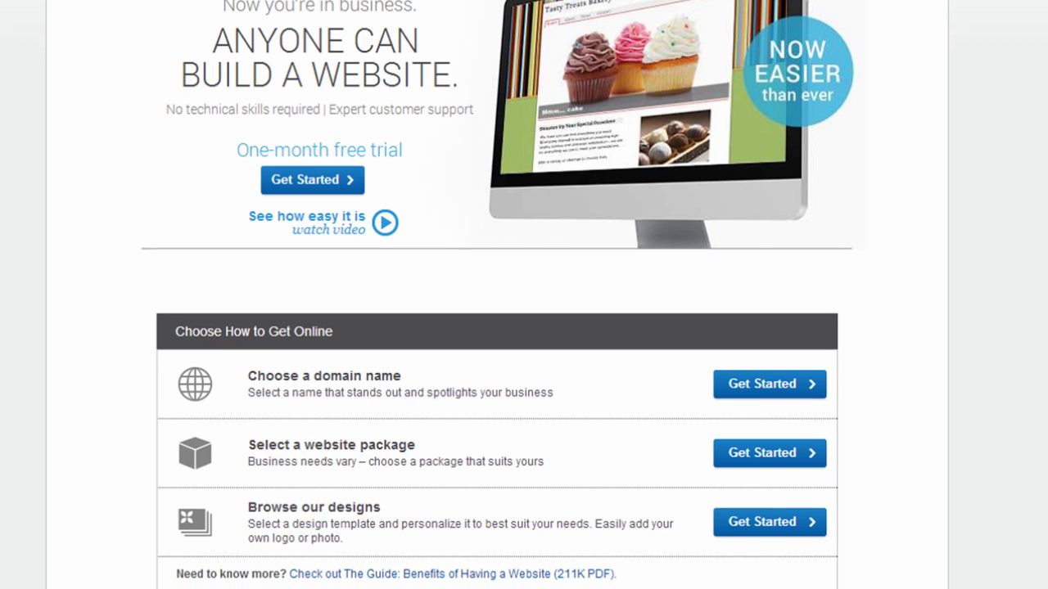
Start the one-month free trial and review the $4.99–$24.99 Basic, Standard and Premium packages
left_click(274, 180)
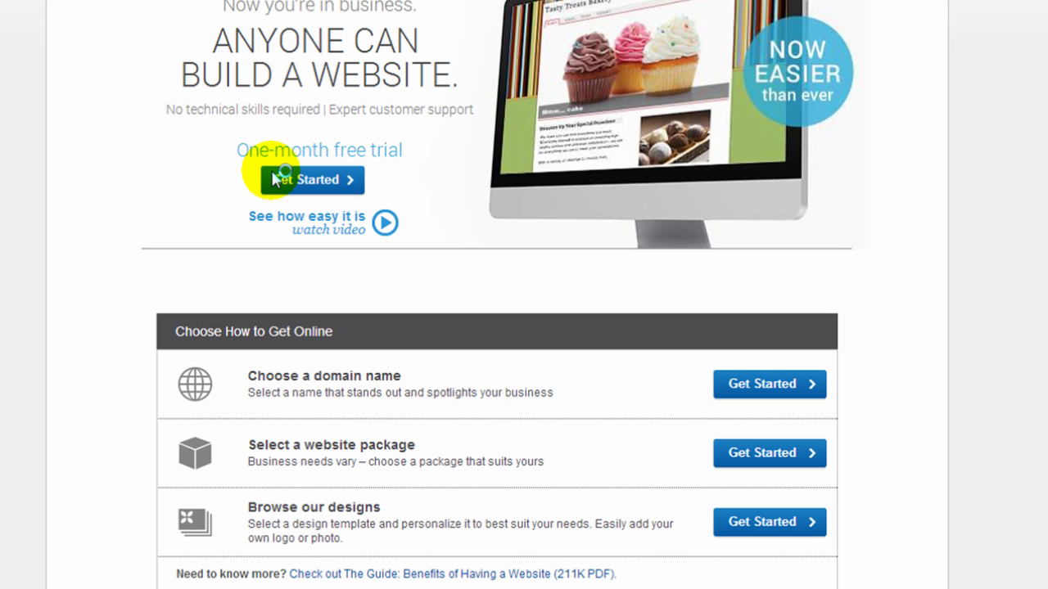
left_click(274, 180)
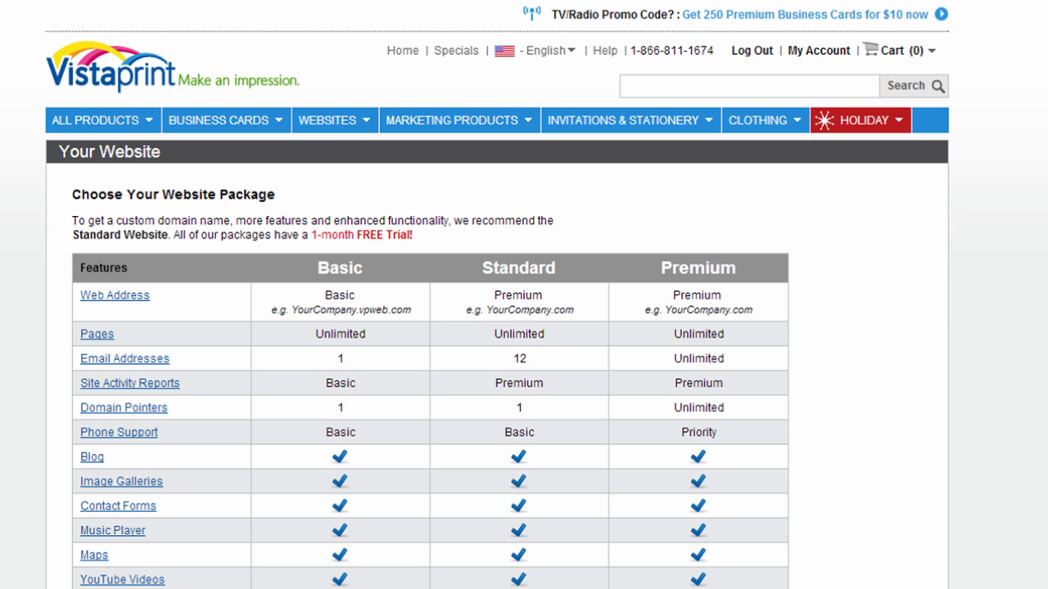
scroll(497, 327, "down", 3)
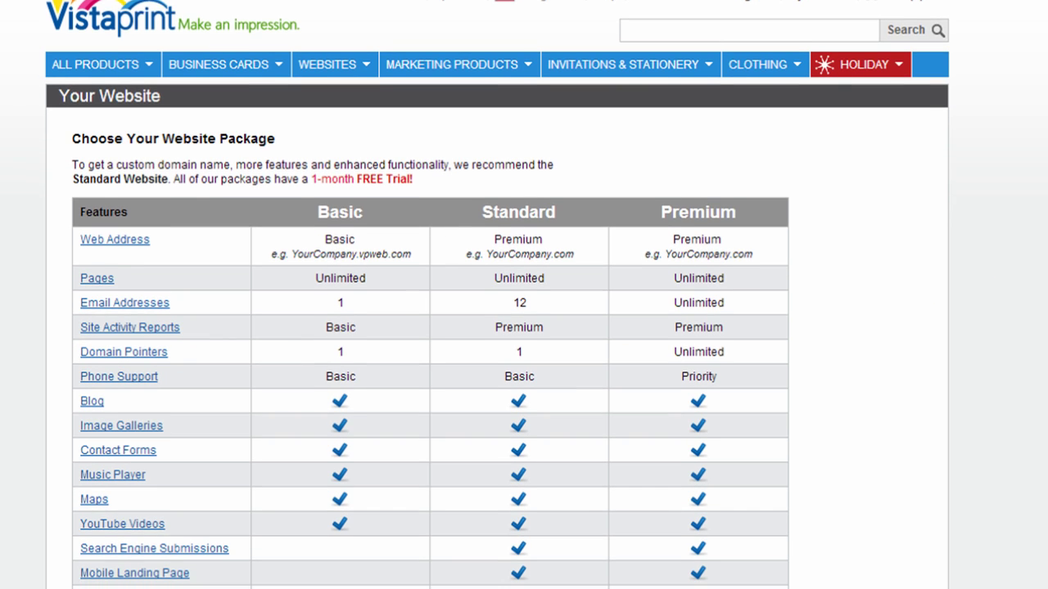
scroll(497, 328, "down", 2)
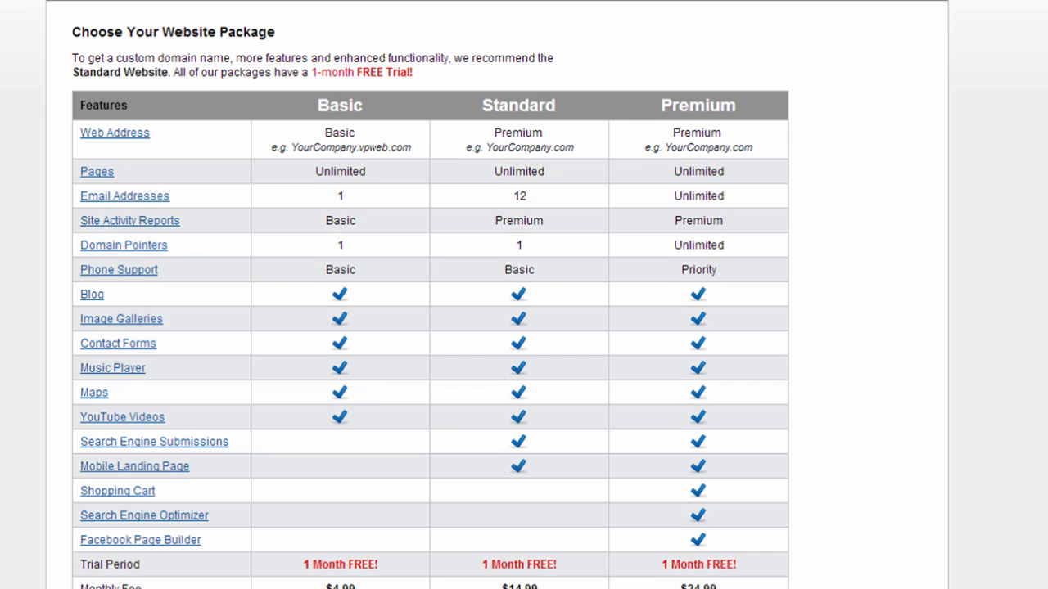
scroll(431, 327, "down", 1)
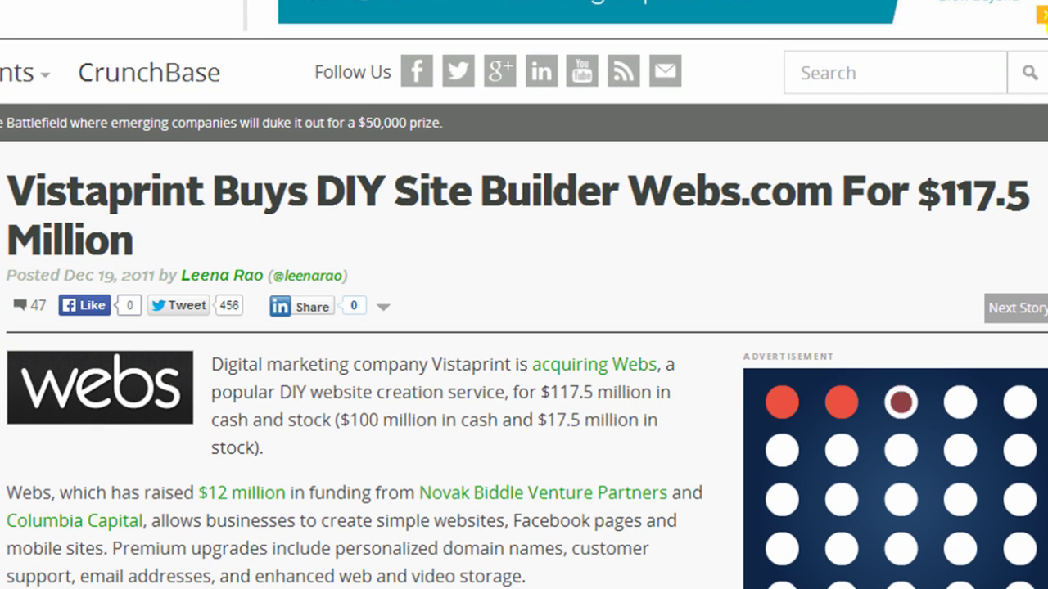
Skim the TechCrunch Webs.com acquisition article, then open the 'Webs.com Launches SiteBuilder3' result
scroll(524, 328, "down", 3)
scroll(524, 295, "down", 5)
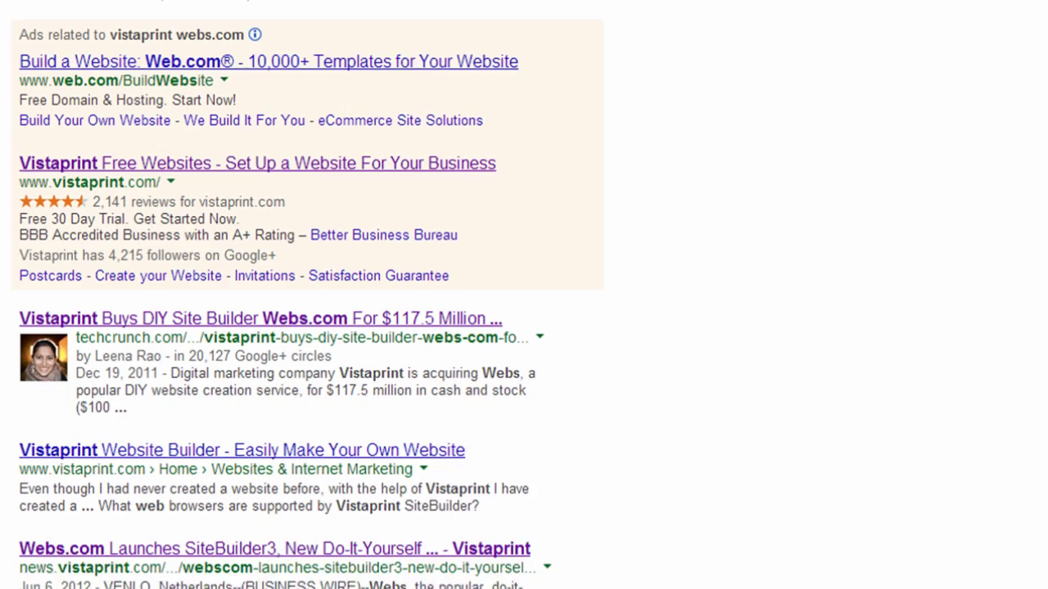
scroll(1039, 219, "down", 2)
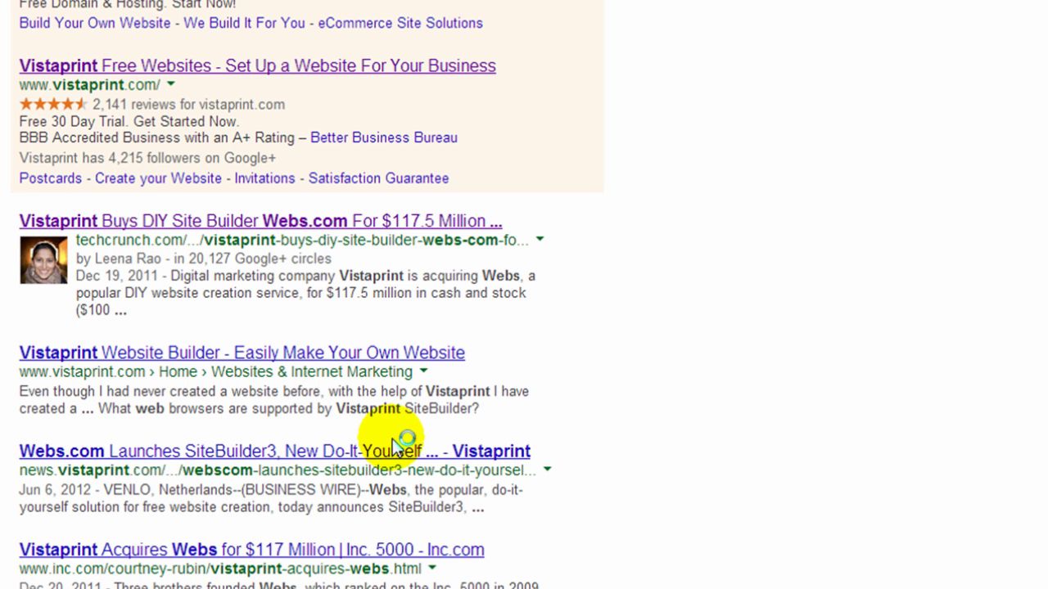
left_click(399, 449)
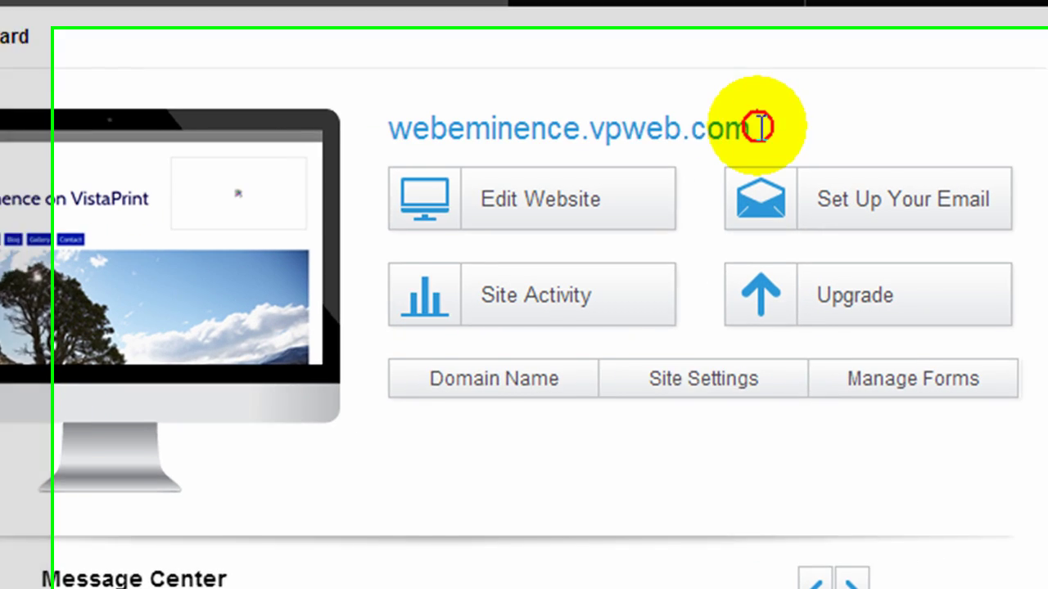
Select the webeminence.vpweb.com address on the Website Dashboard and launch Edit Website
left_click_drag(852, 282, 767, 281)
left_click_drag(602, 103, 365, 103)
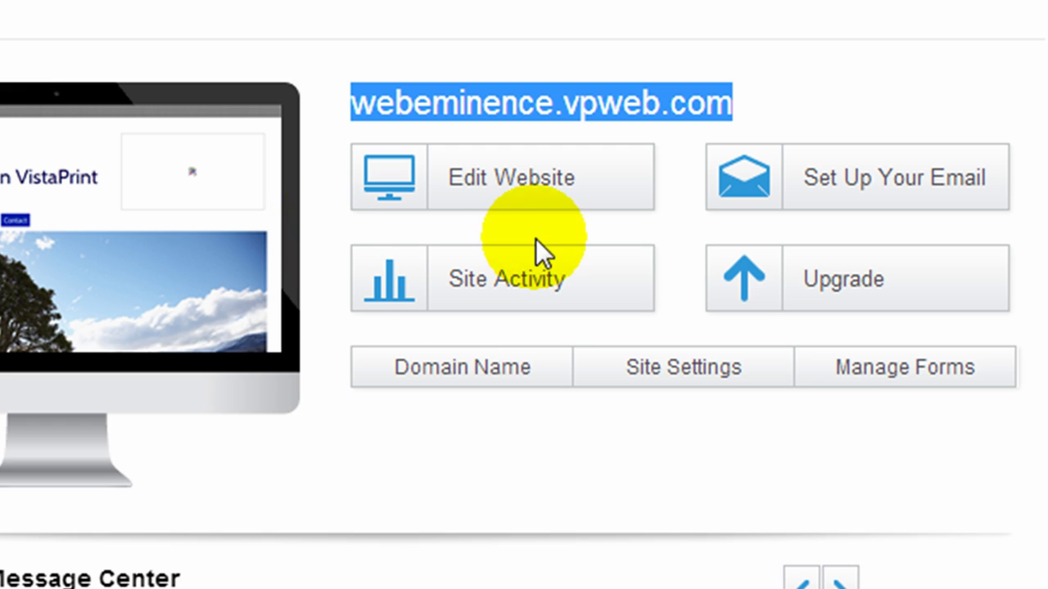
left_click(575, 200)
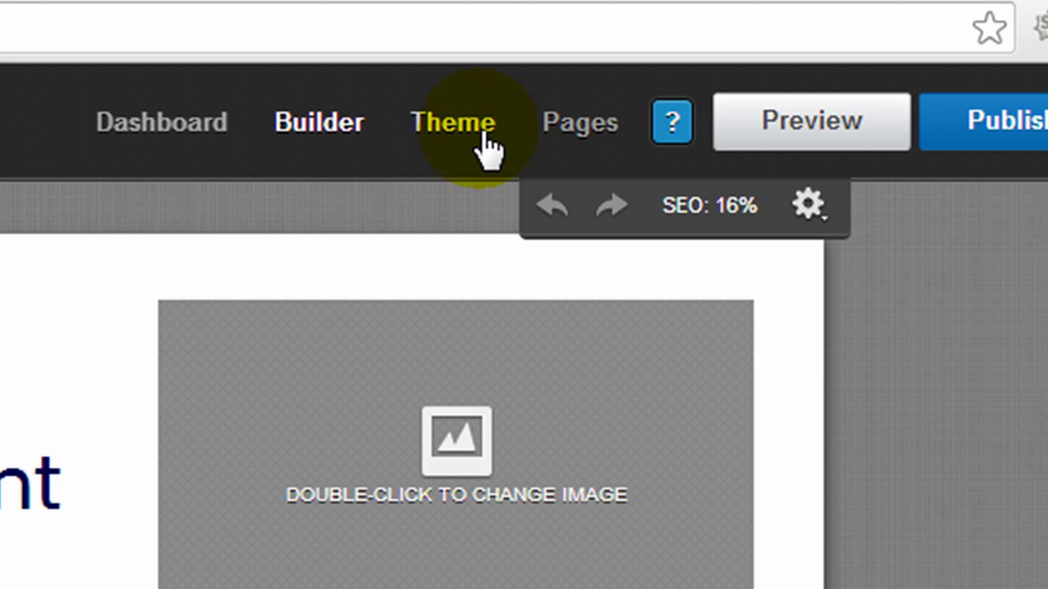
In Customize Theme, pick magenta ab0080 as theme colour and red c70303 as first accent
left_click(477, 135)
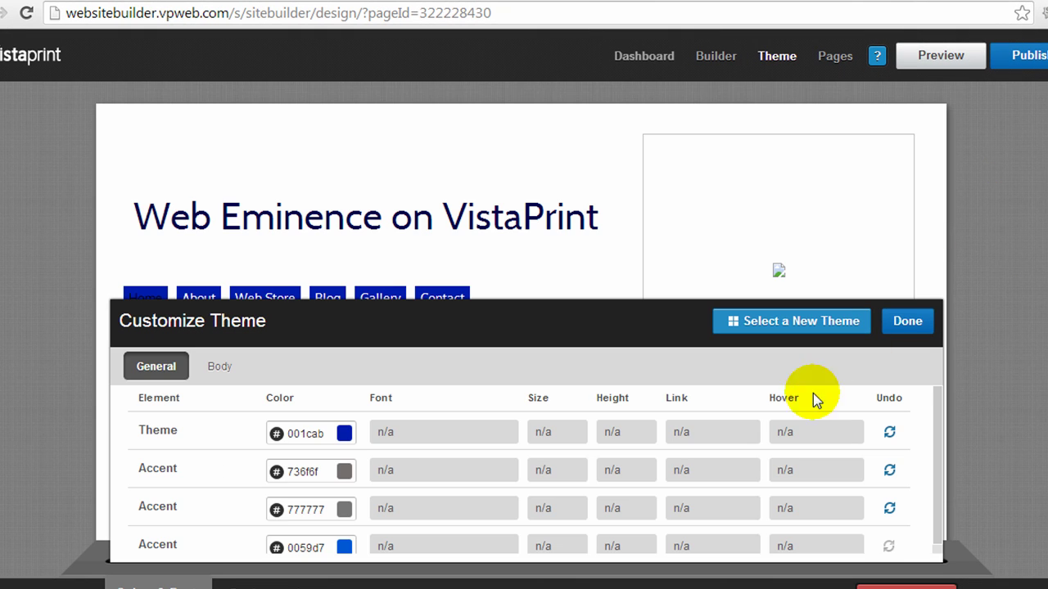
scroll(374, 421, "down", 1)
scroll(198, 440, "up", 1)
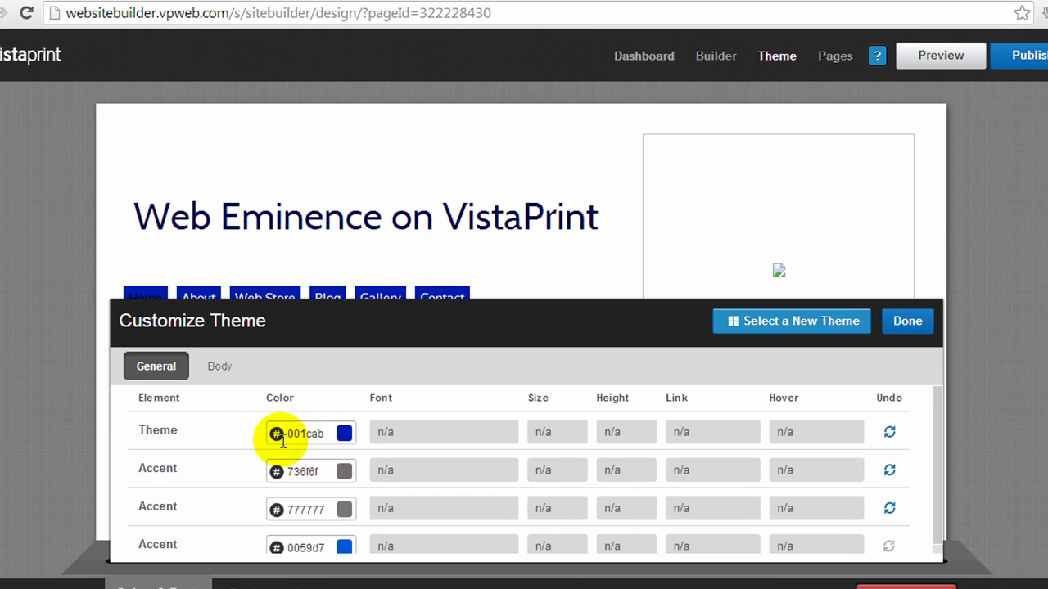
left_click(344, 433)
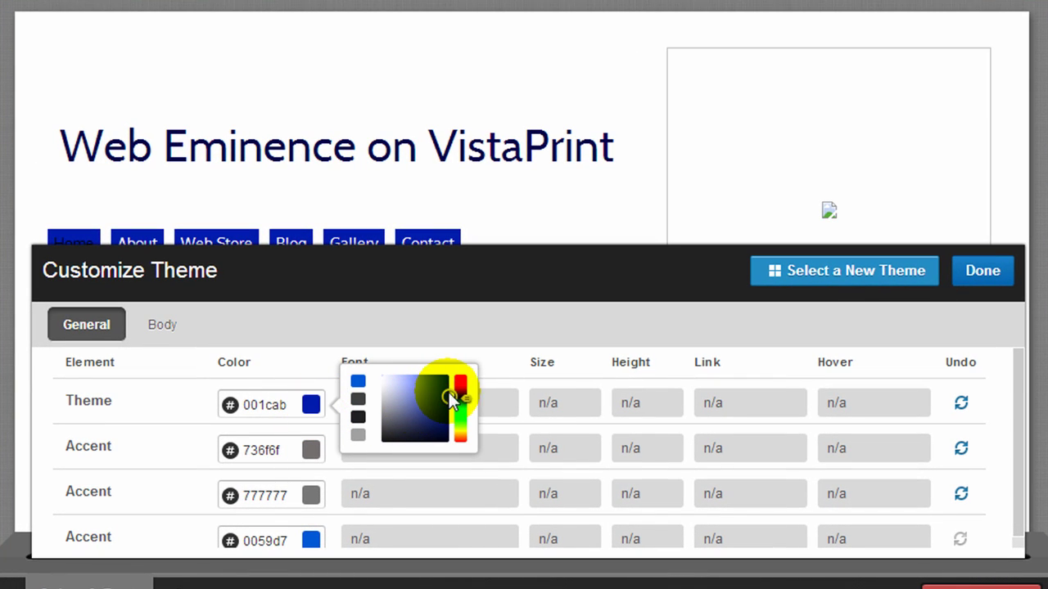
left_click_drag(449, 392, 461, 382)
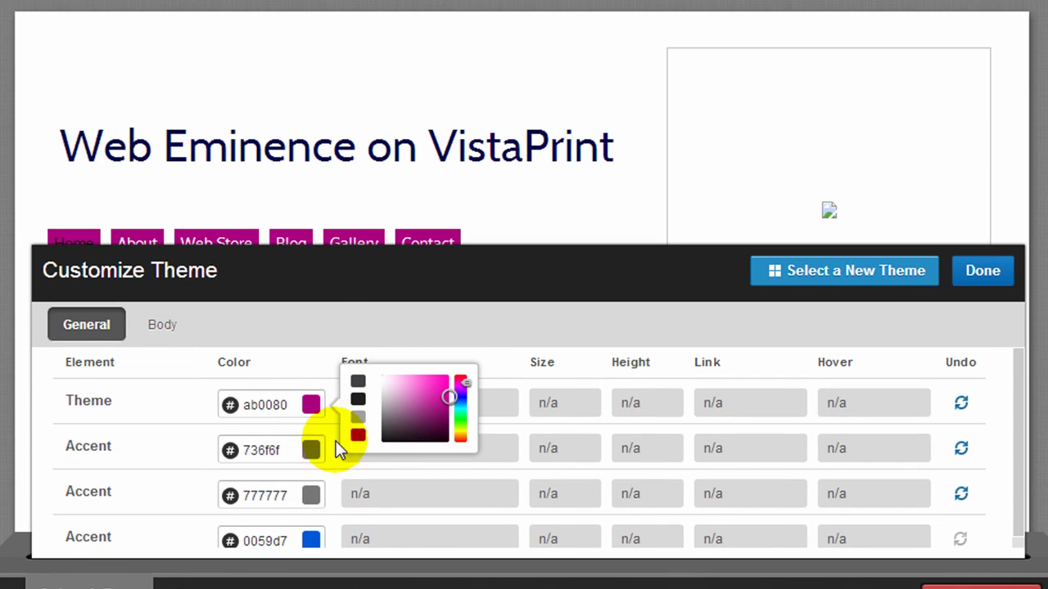
left_click(318, 446)
left_click(444, 434)
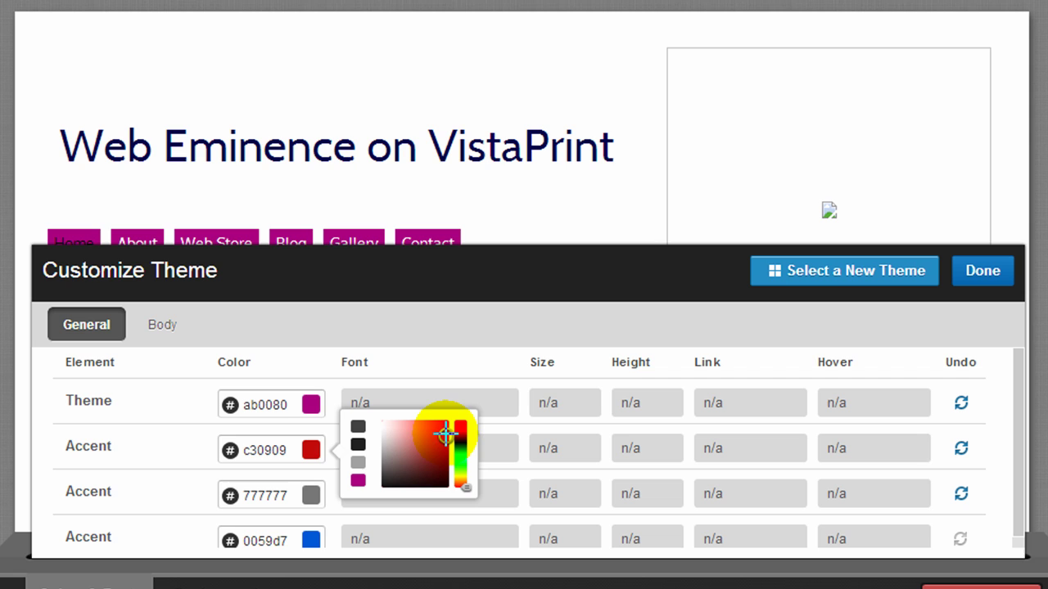
left_click_drag(444, 433, 447, 435)
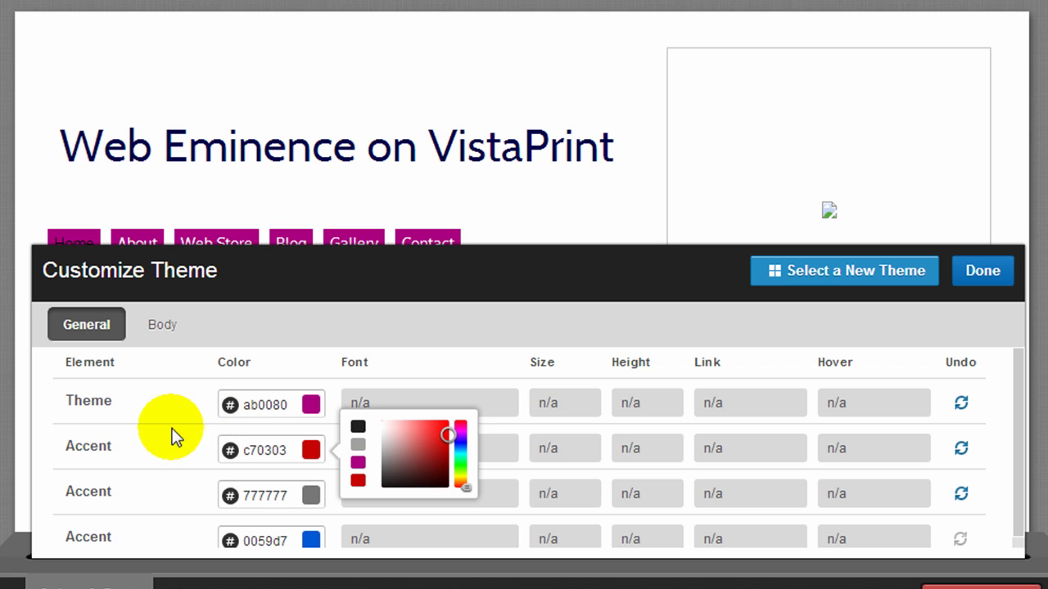
left_click(155, 325)
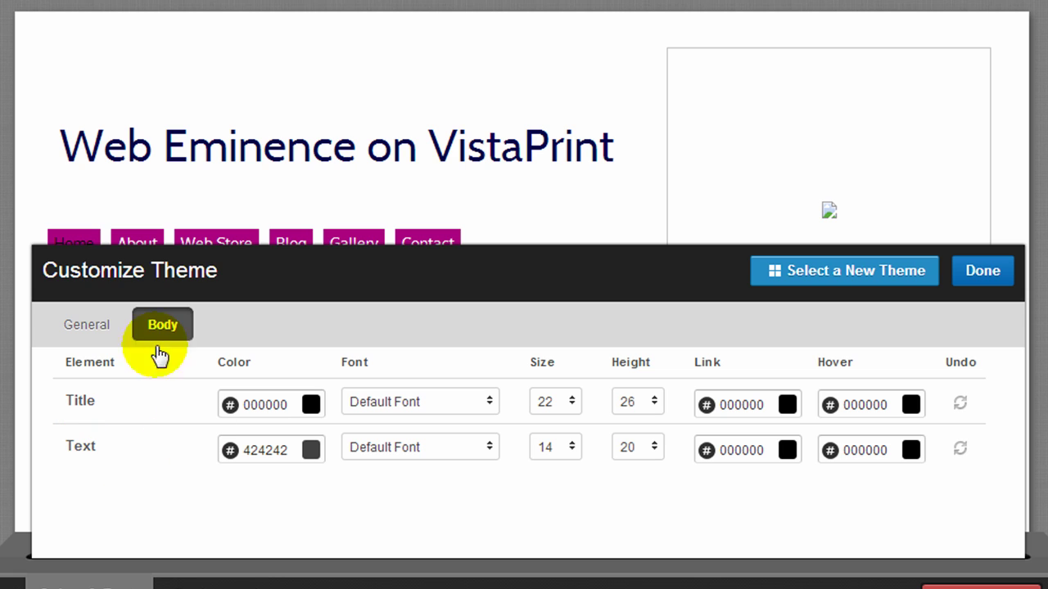
Return to the General tab, browse the new-theme gallery, and preview the green theme
left_click(86, 326)
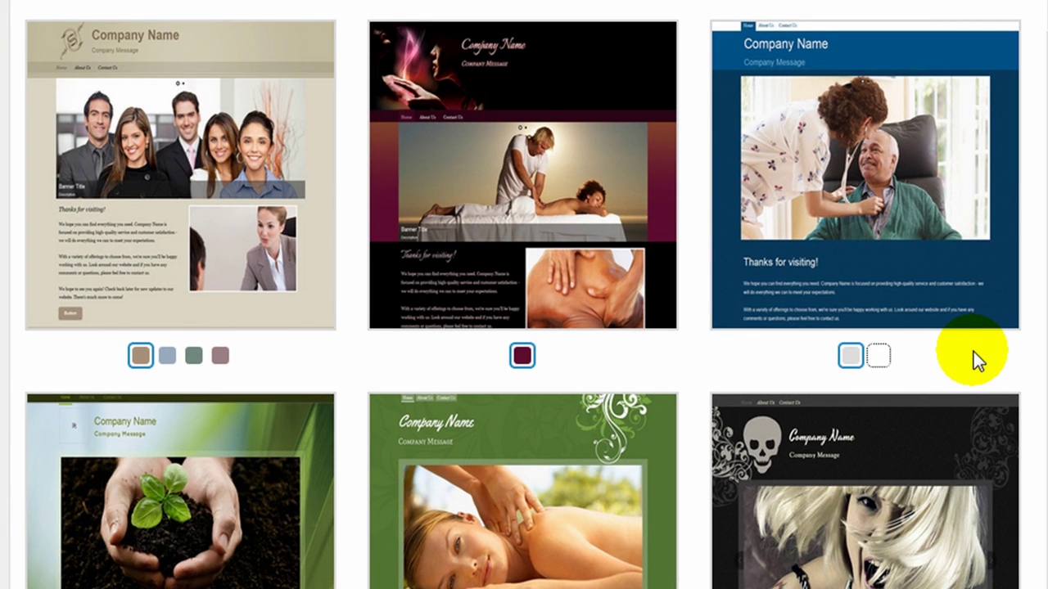
scroll(973, 351, "down", 5)
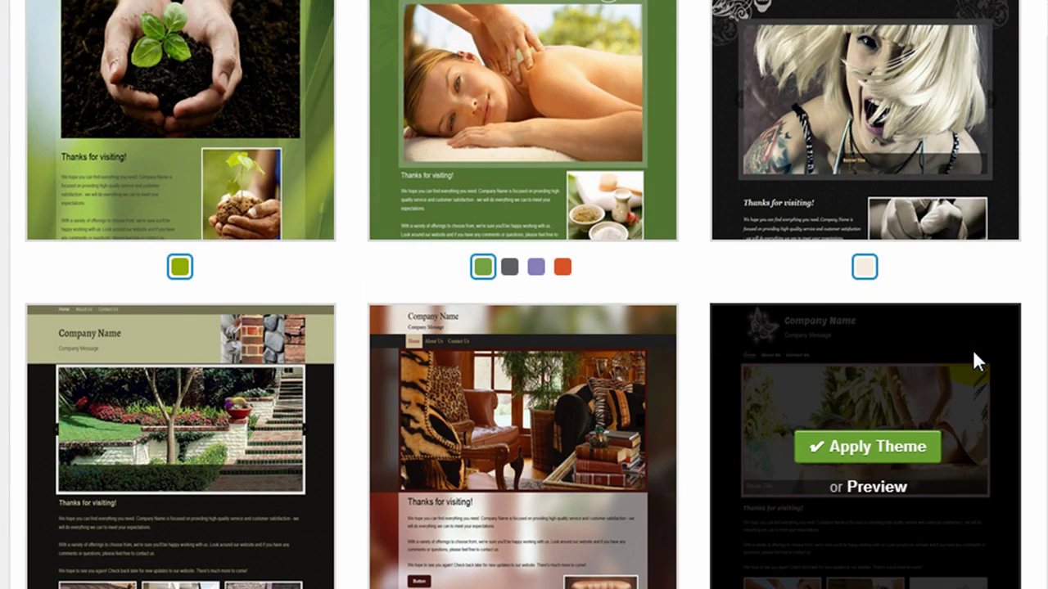
scroll(972, 350, "down", 5)
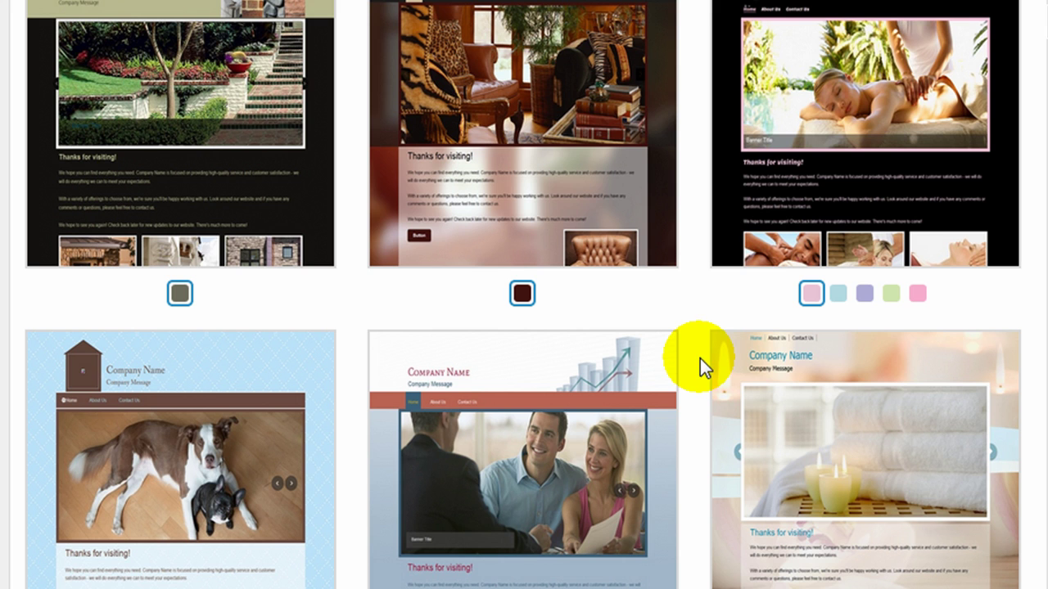
scroll(694, 345, "down", 5)
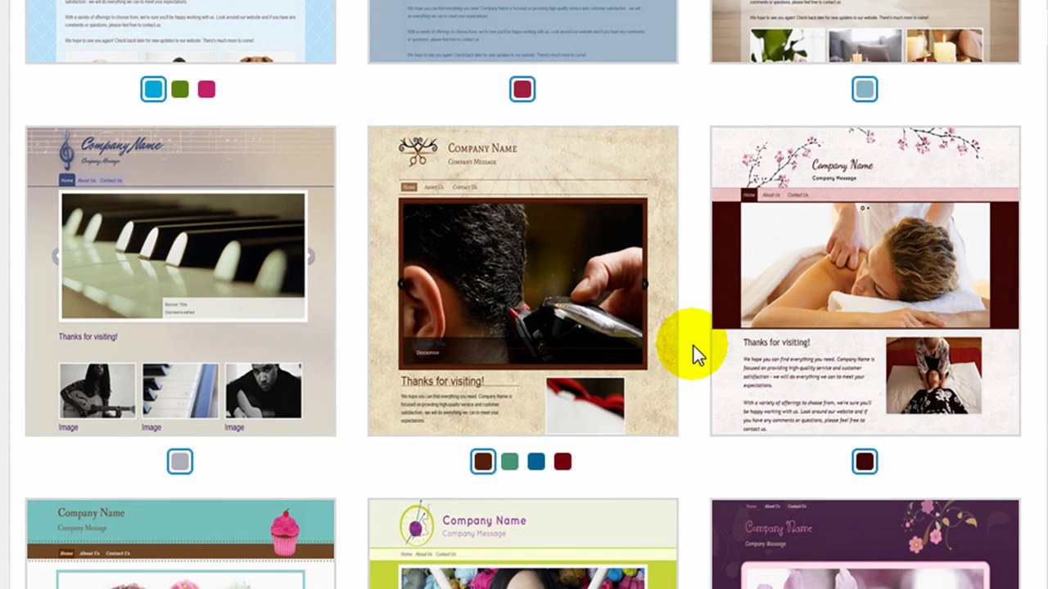
scroll(693, 346, "down", 3)
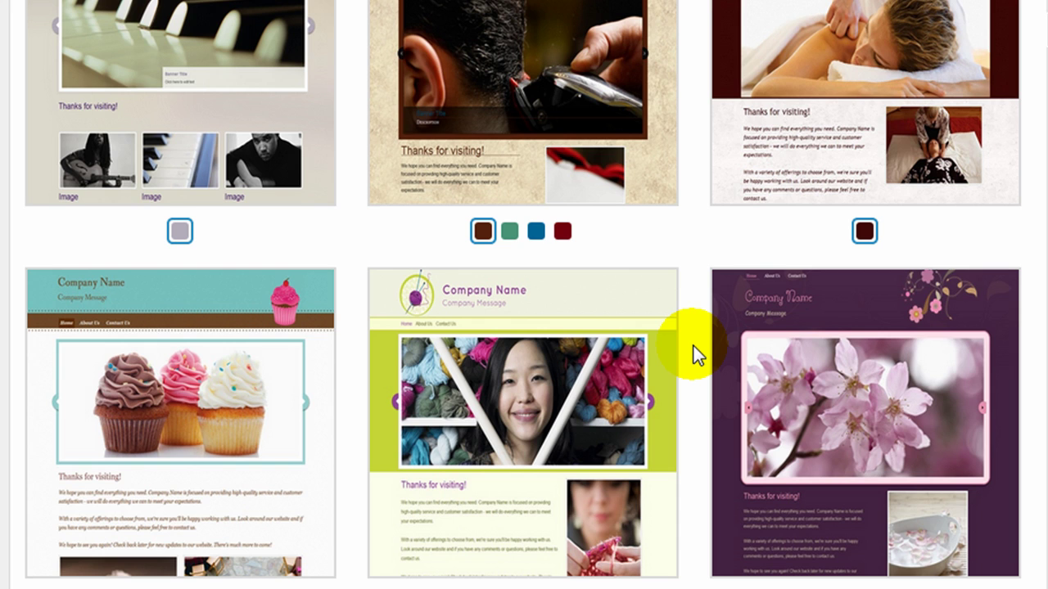
scroll(693, 346, "down", 6)
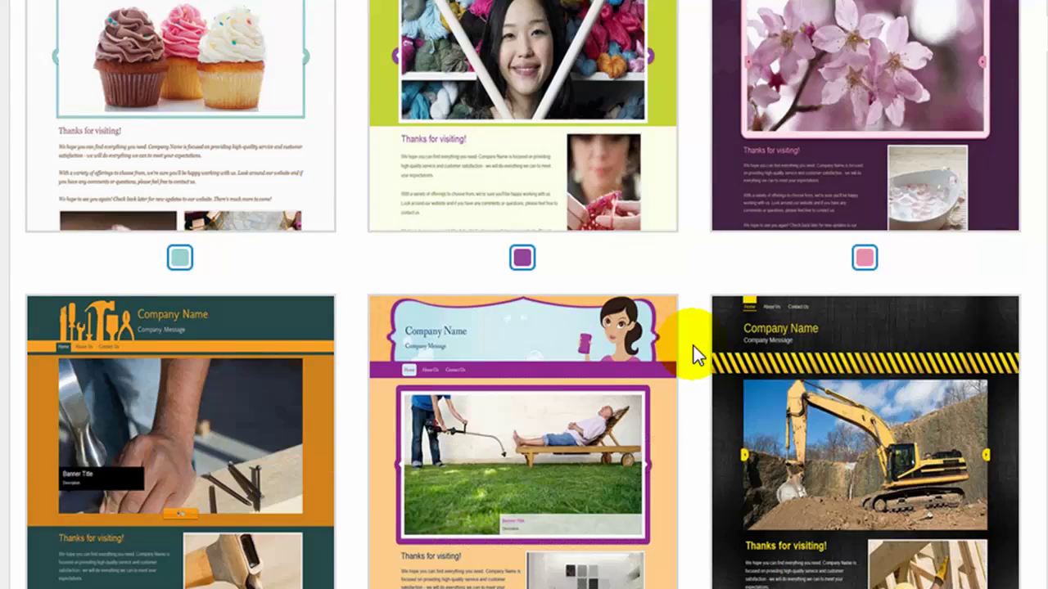
scroll(693, 346, "down", 3)
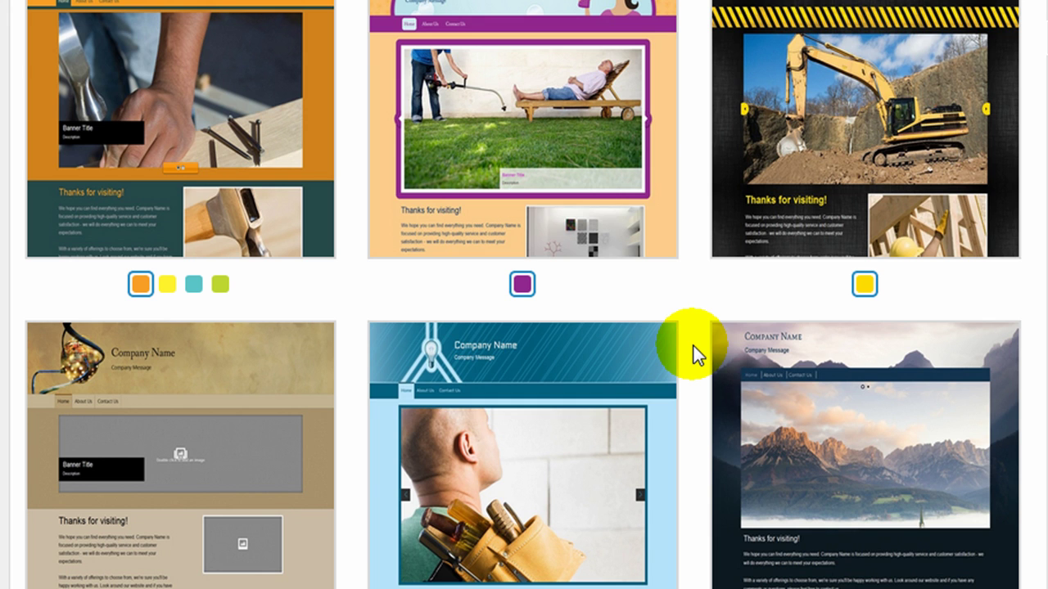
scroll(693, 346, "down", 6)
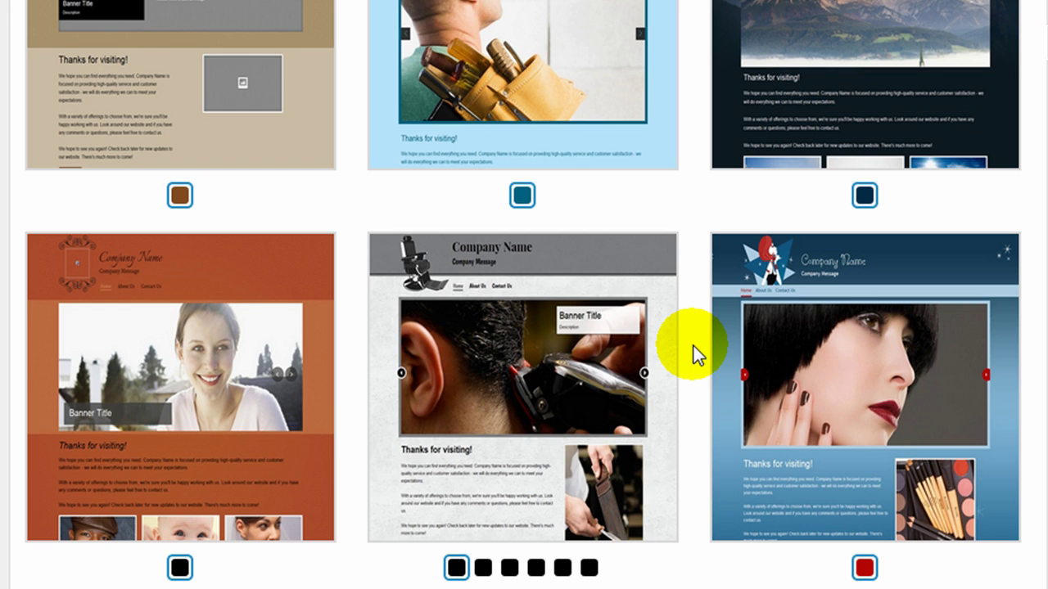
scroll(693, 346, "up", 3)
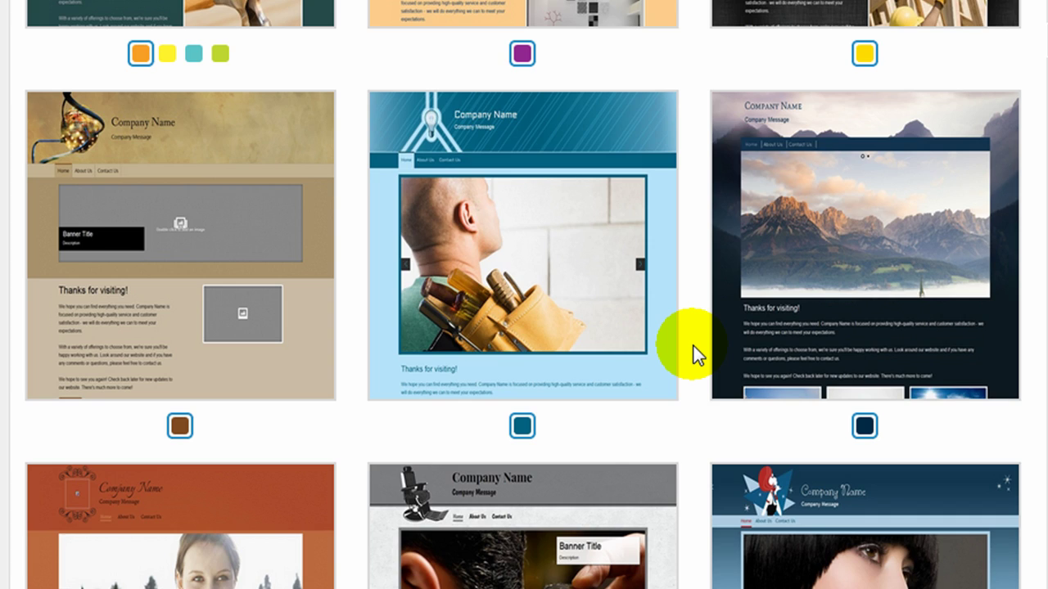
scroll(693, 346, "up", 7)
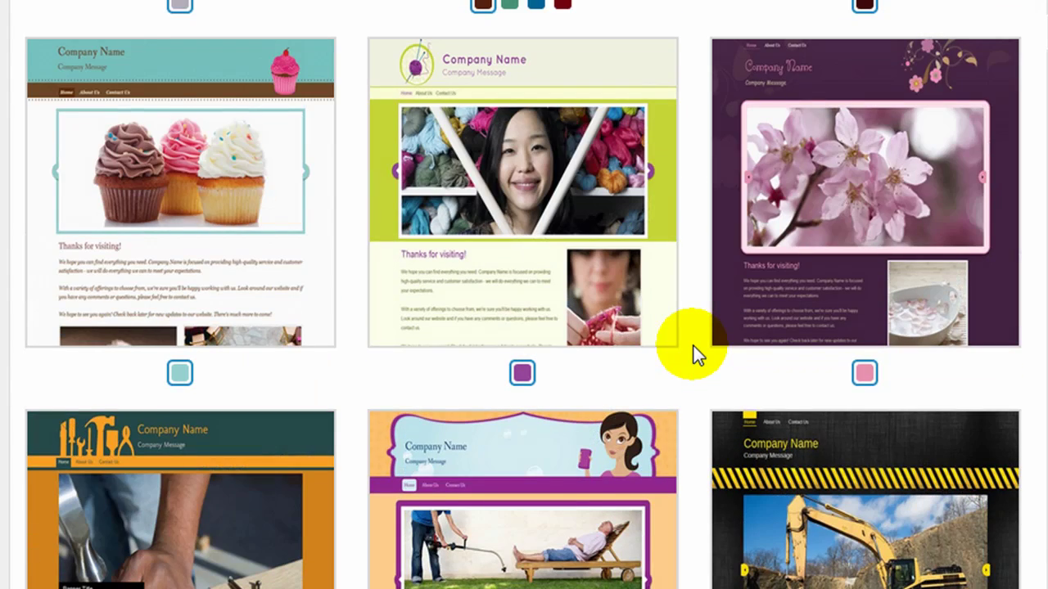
scroll(693, 346, "down", 10)
mouse_move(245, 479)
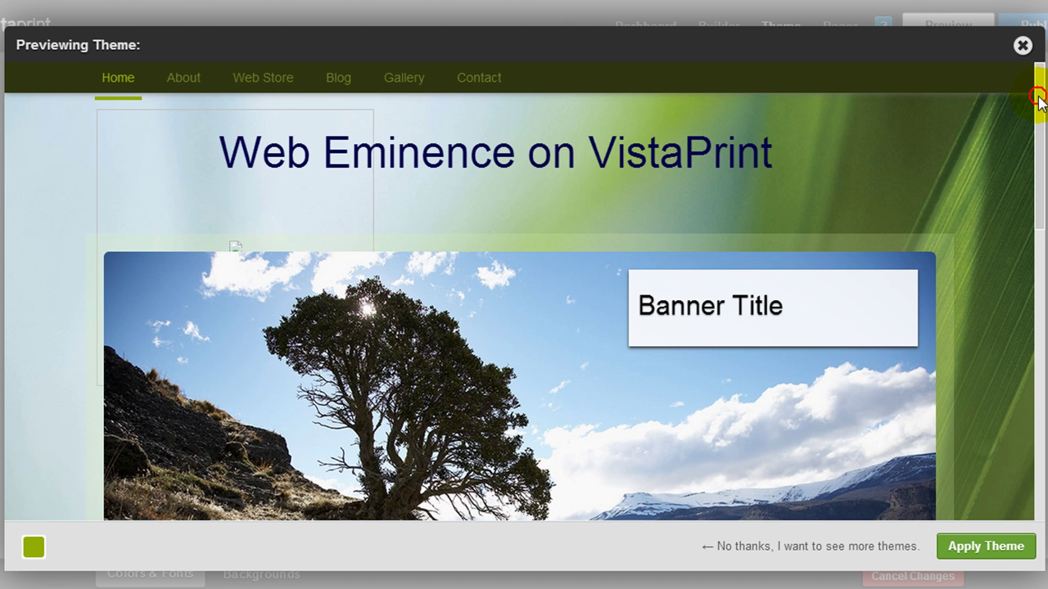
Dismiss the Previewing Theme window, keeping the magenta theme
left_click_drag(1037, 98, 1040, 74)
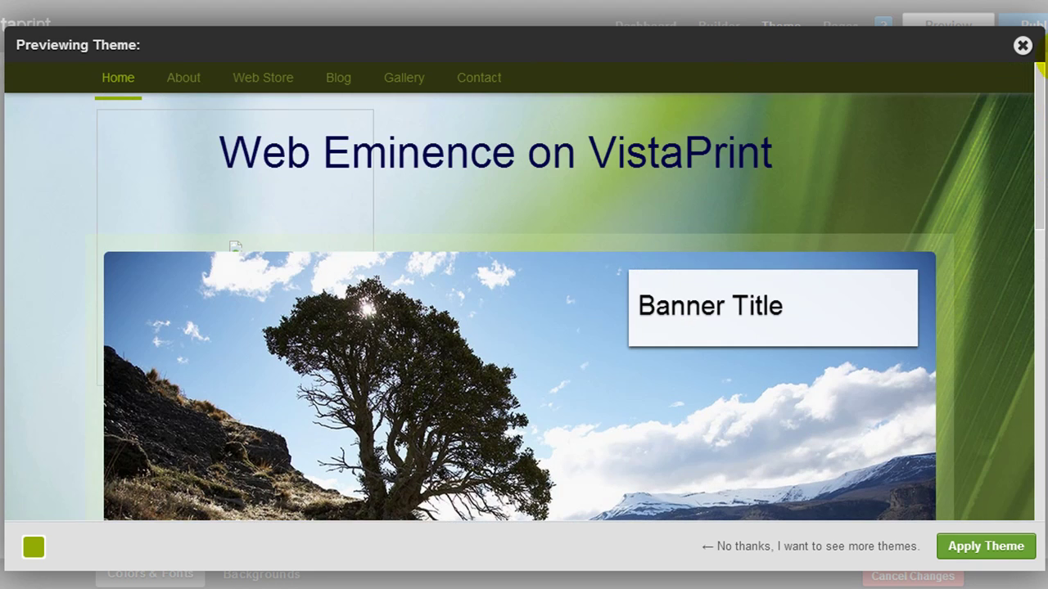
left_click(1020, 45)
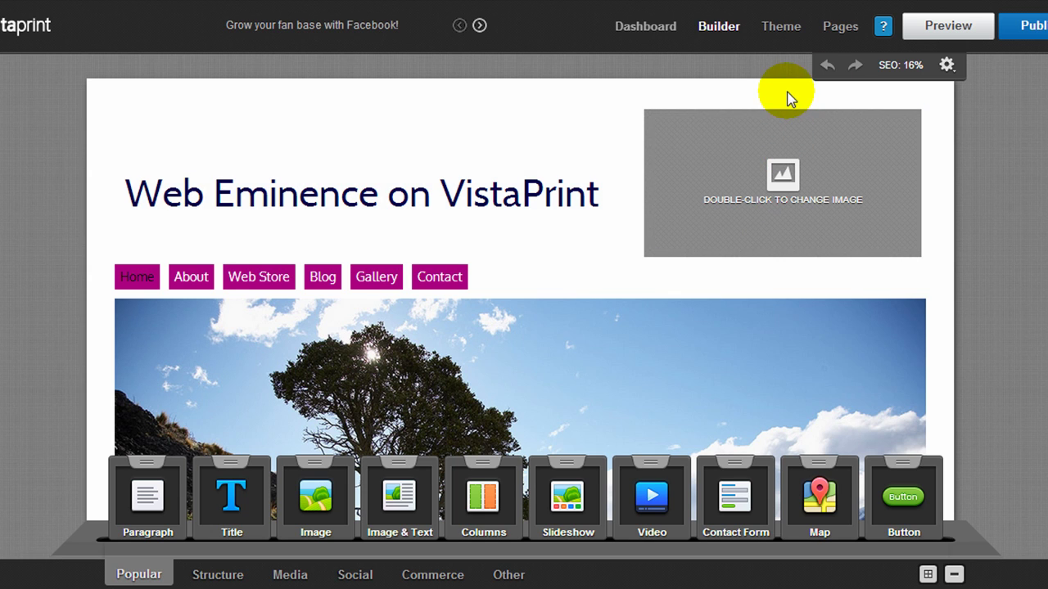
left_click(839, 27)
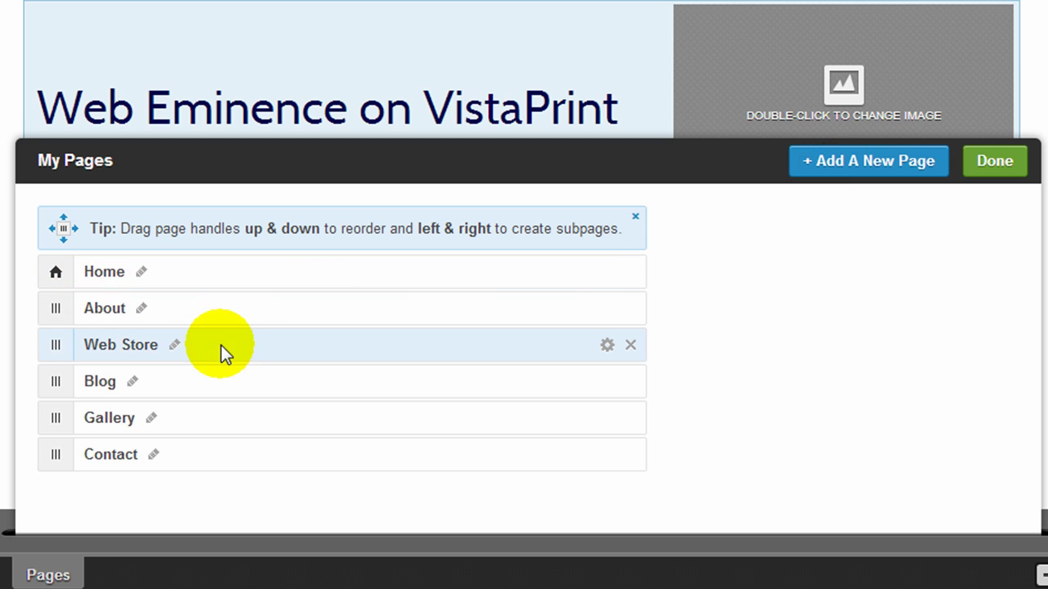
mouse_move(51, 343)
left_mouse_down()
mouse_move(51, 306)
mouse_move(52, 345)
left_mouse_up()
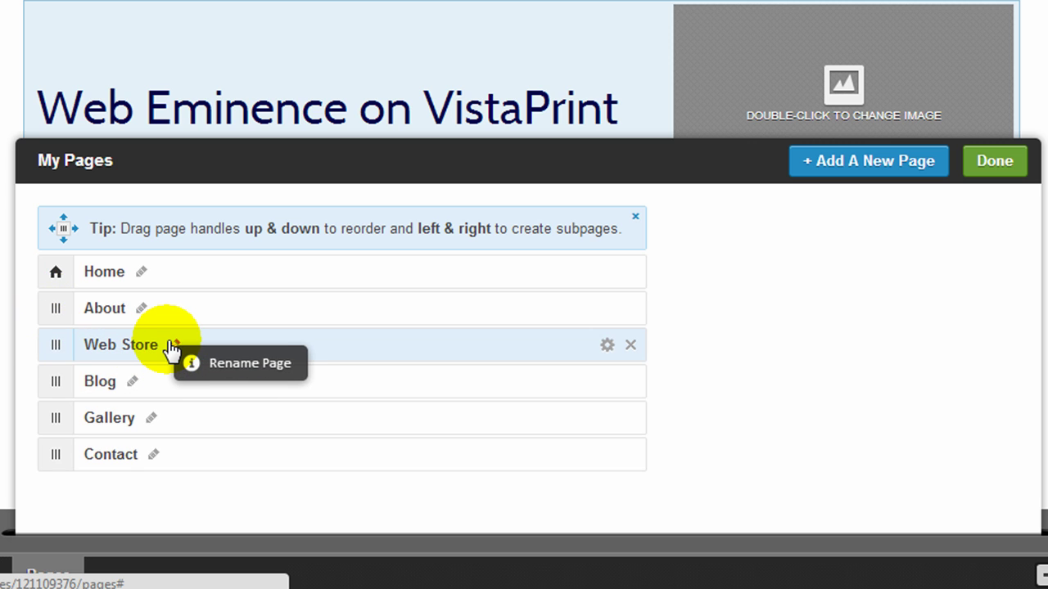
left_click(606, 352)
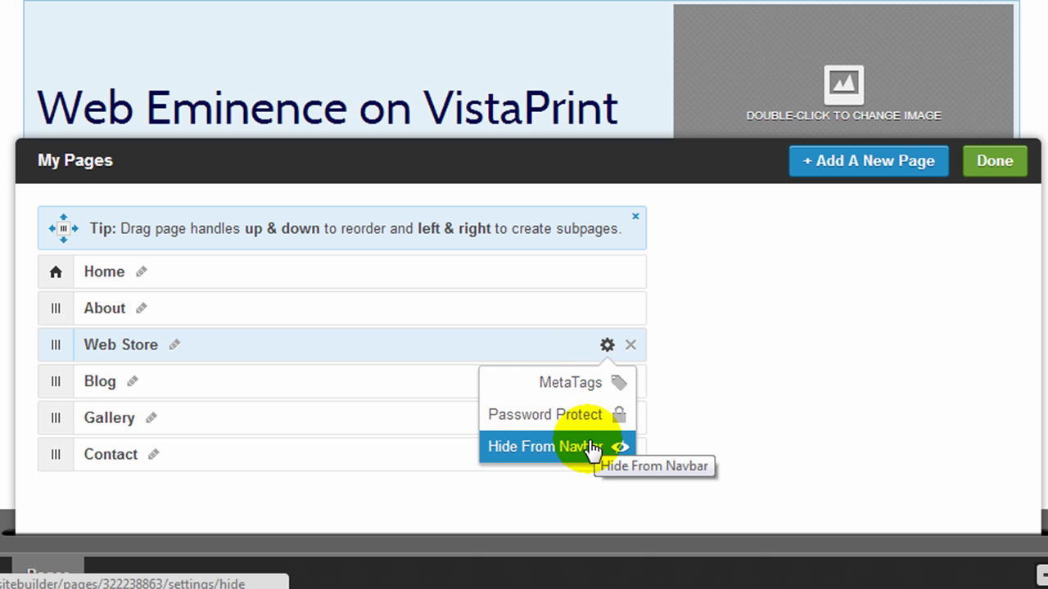
left_click(1010, 170)
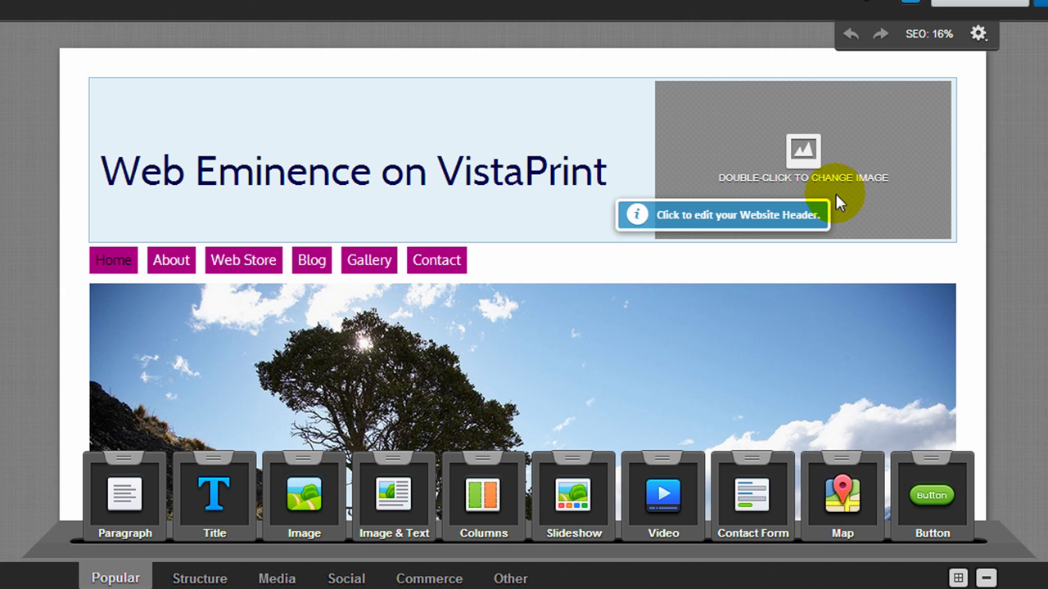
Replace the first welcome paragraph's placeholder sentences with the text 'fgdsgfdg'
scroll(835, 192, "down", 5)
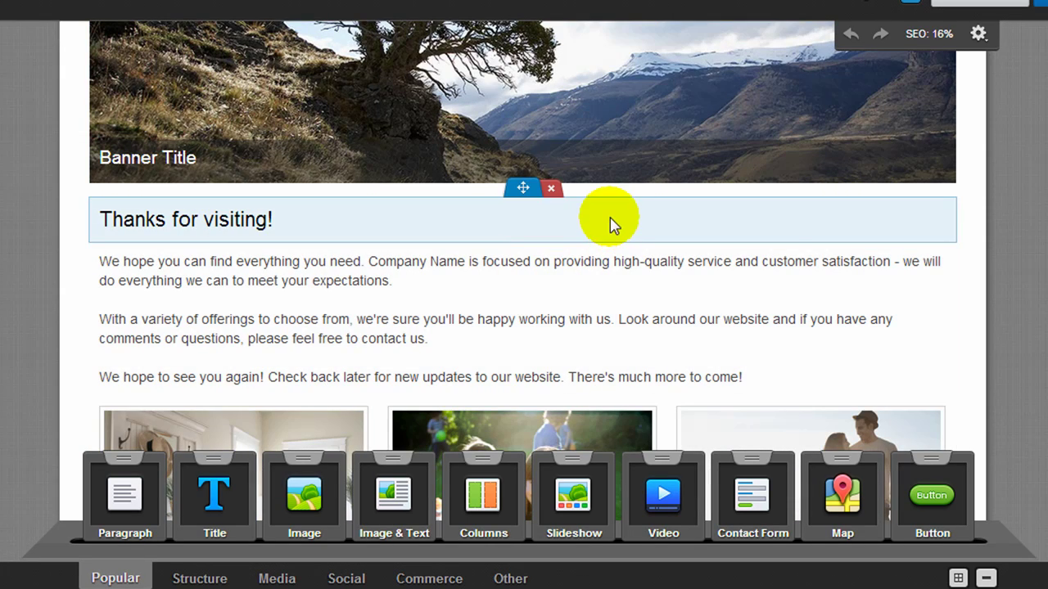
left_click(568, 289)
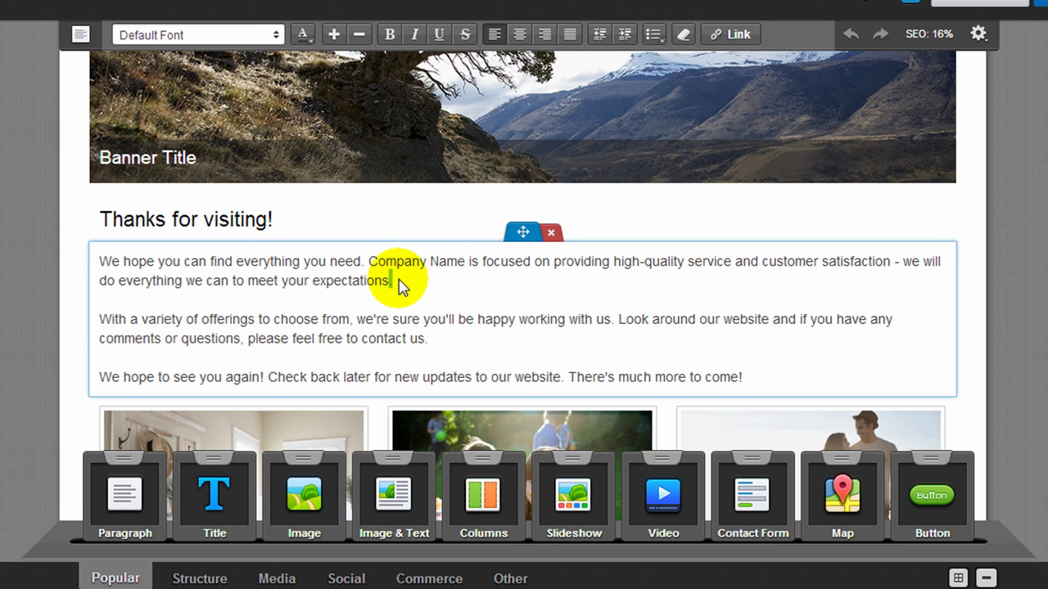
left_click_drag(396, 282, 96, 262)
key("BackSpace")
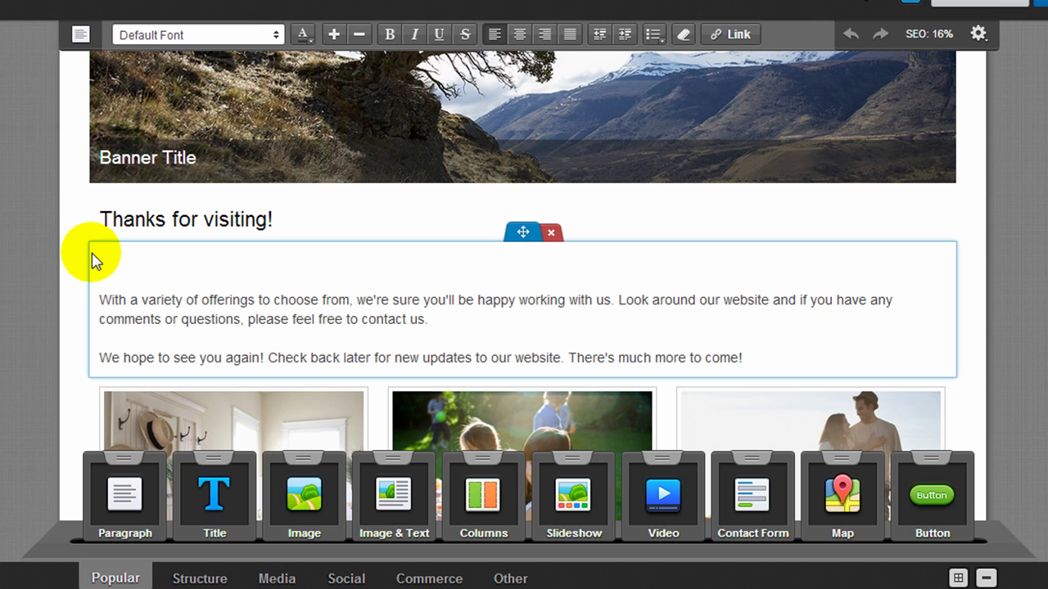
type("fgdsgfdg")
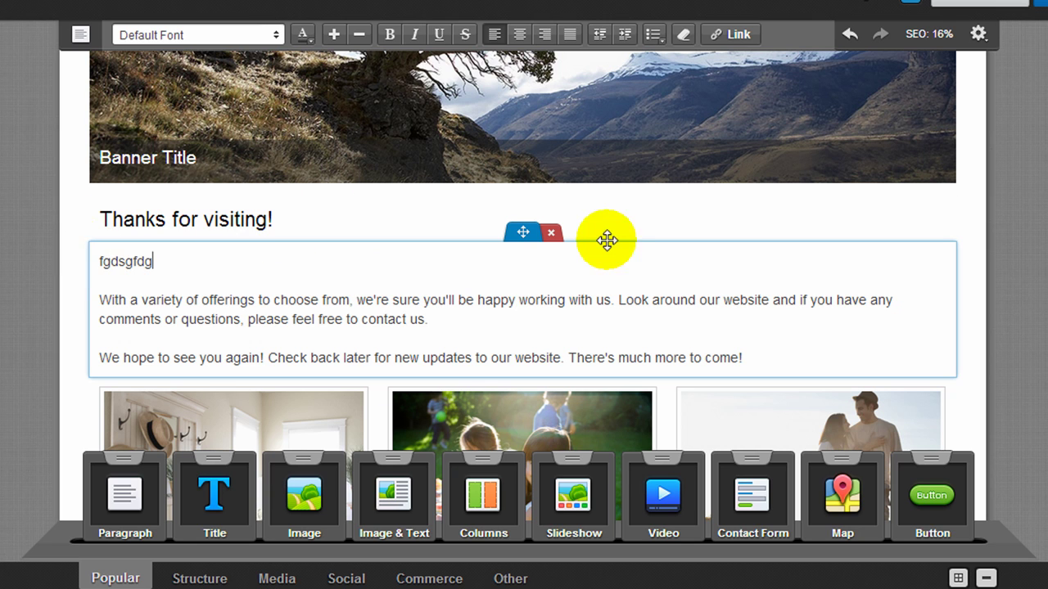
left_click_drag(524, 232, 524, 274)
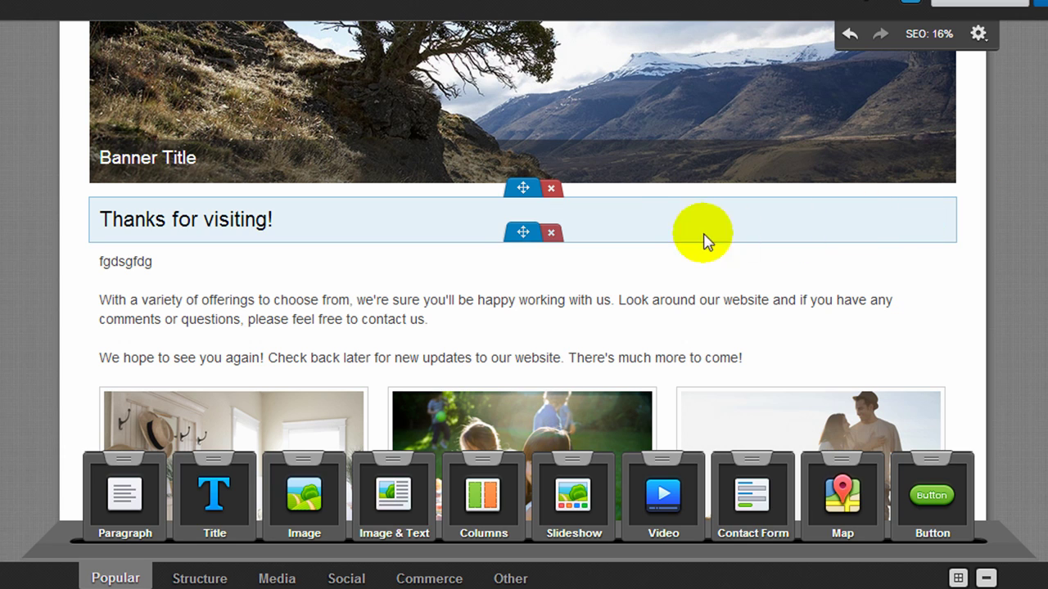
Drag the text block above 'Thanks for visiting!', delete that title, and return to the top
left_click(523, 235)
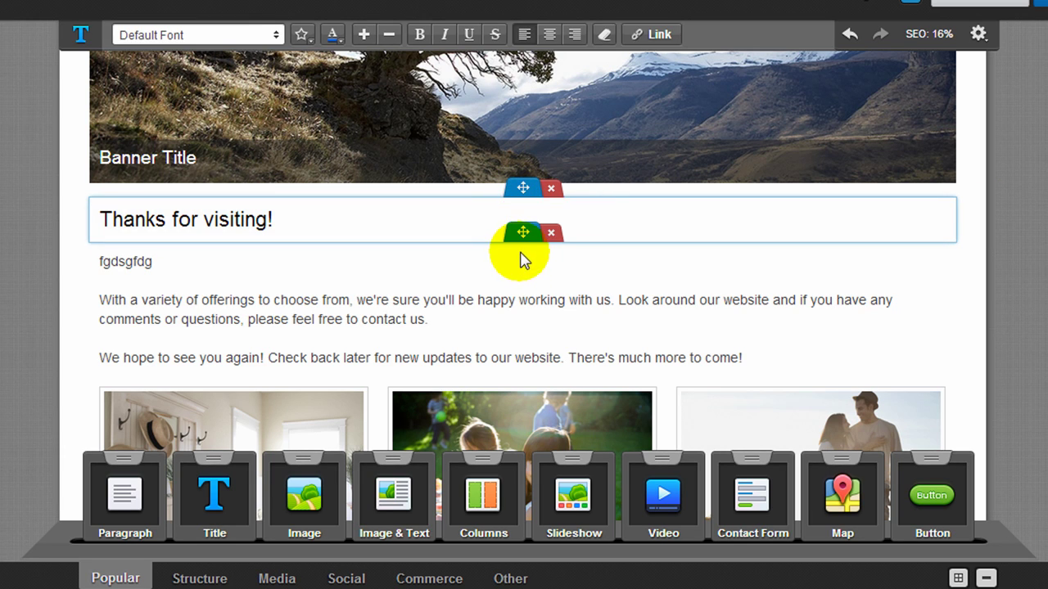
left_click(527, 276)
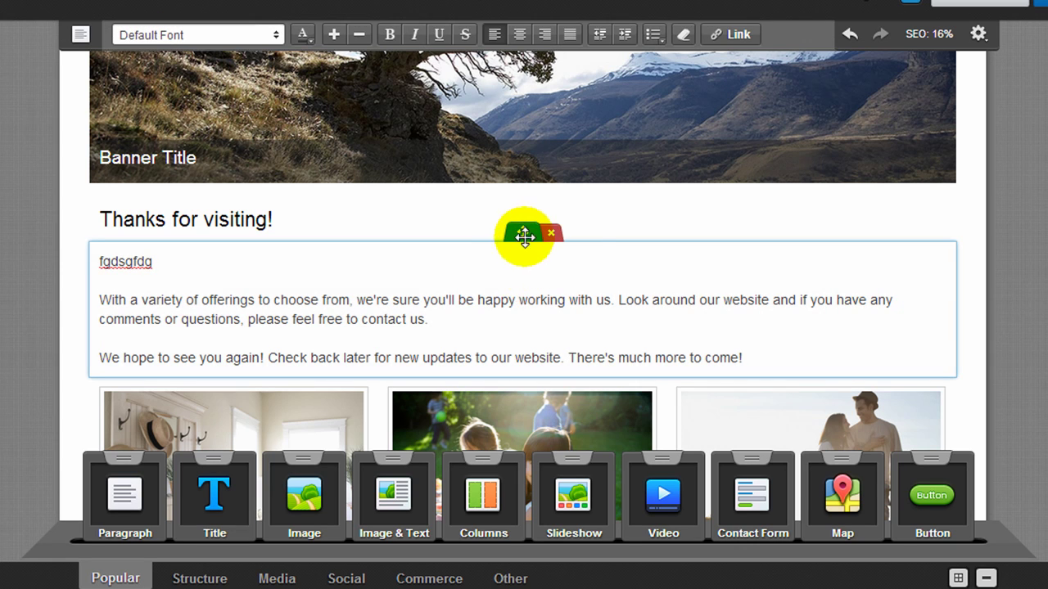
mouse_move(524, 237)
left_mouse_down()
mouse_move(524, 205)
mouse_move(524, 217)
left_mouse_up()
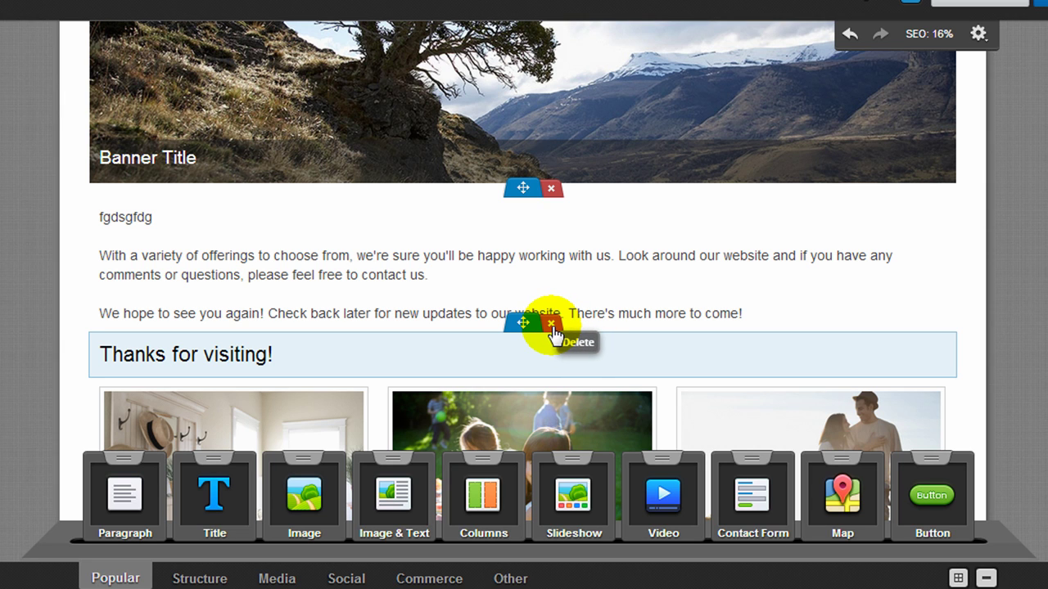
left_click(552, 326)
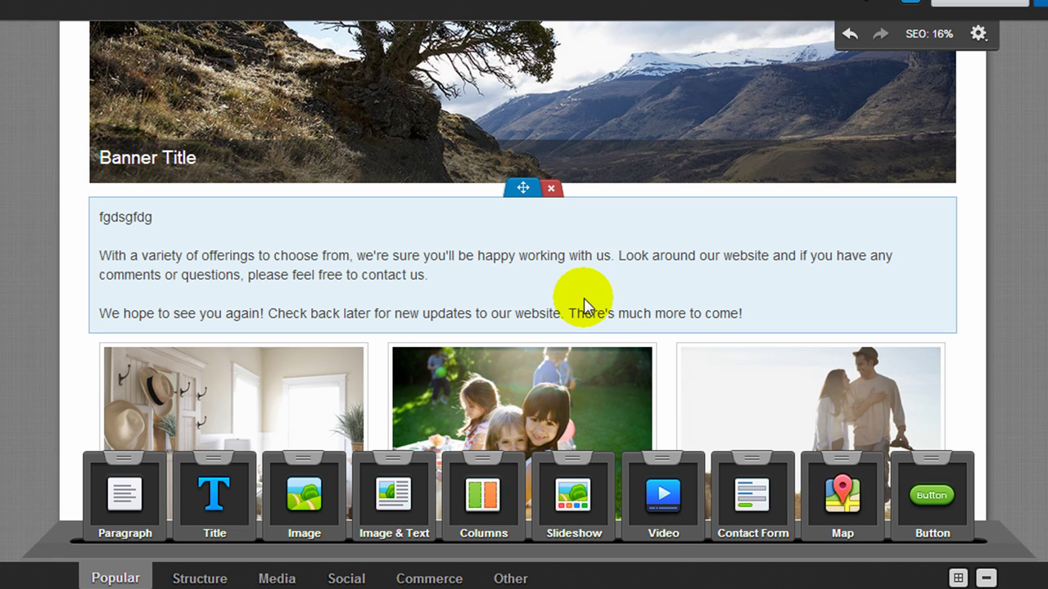
scroll(585, 305, "up", 5)
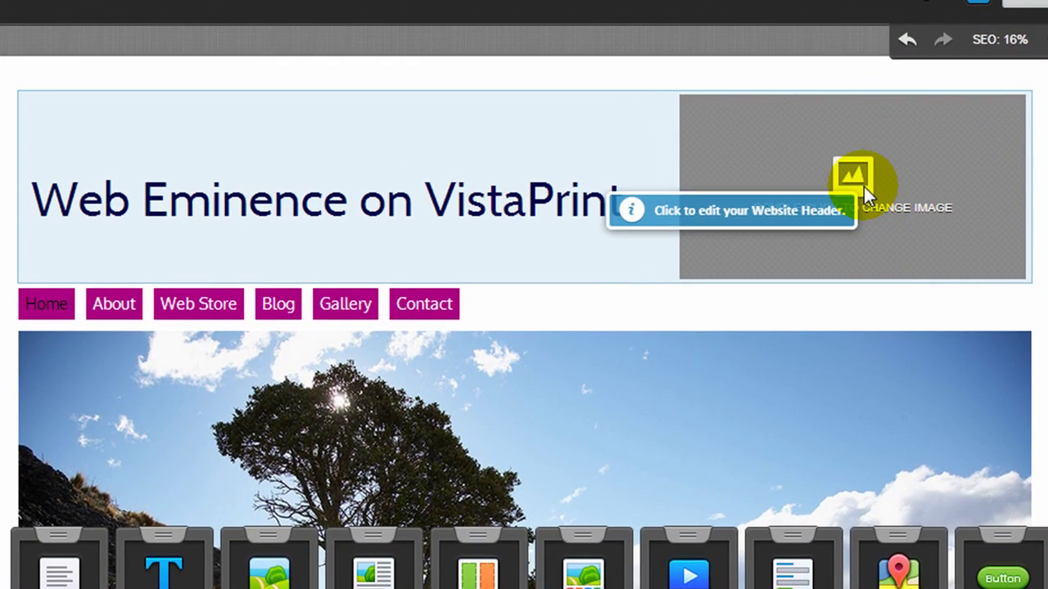
Change the 'Web Eminence on VistaPrint' title from navy Cabin to dark maroon Amaranth
left_click(863, 185)
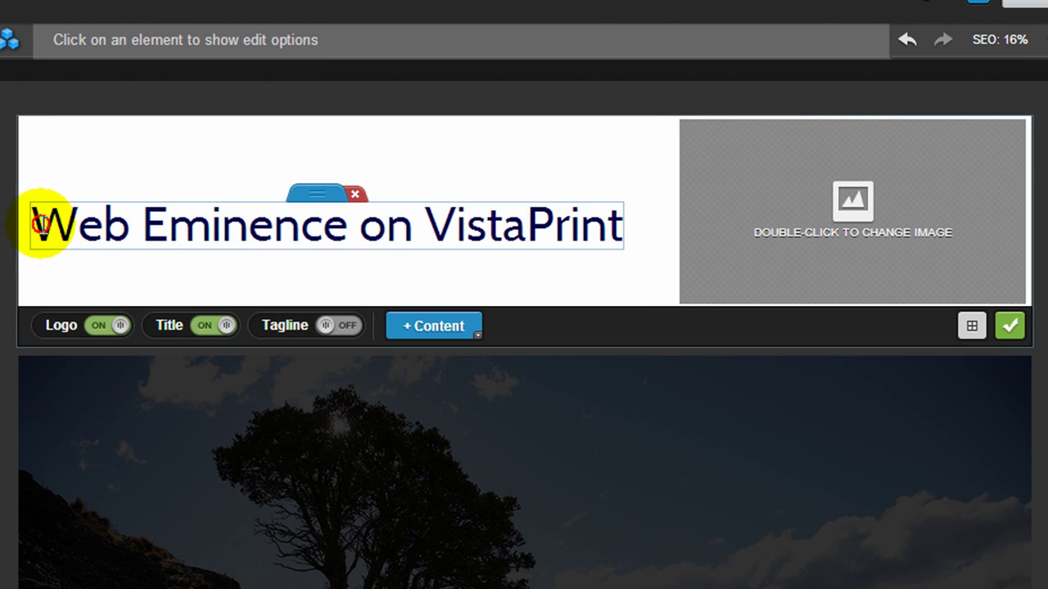
left_click_drag(37, 222, 648, 233)
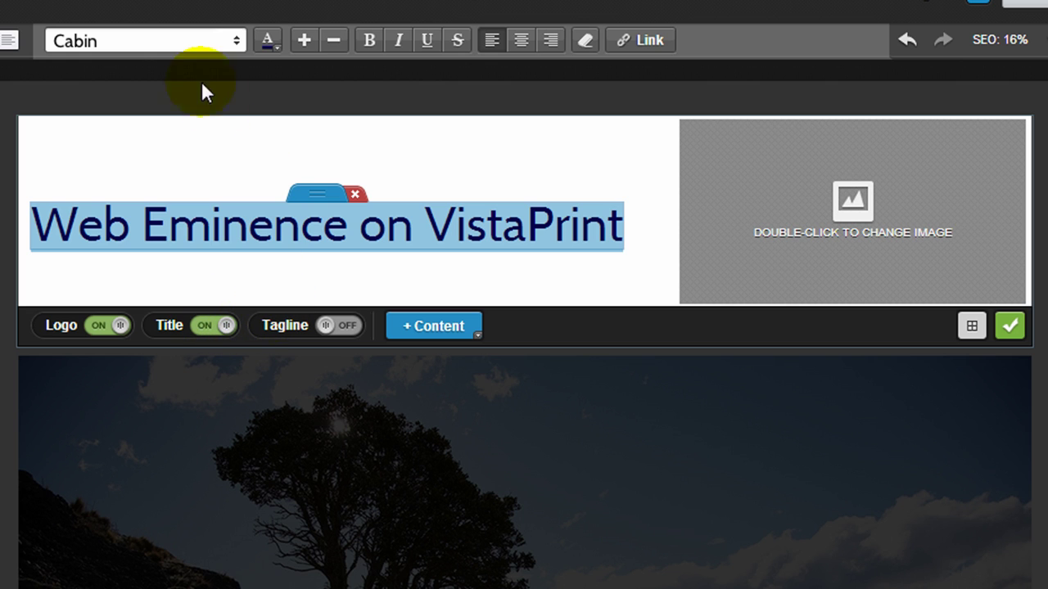
left_click(236, 41)
left_click(119, 211)
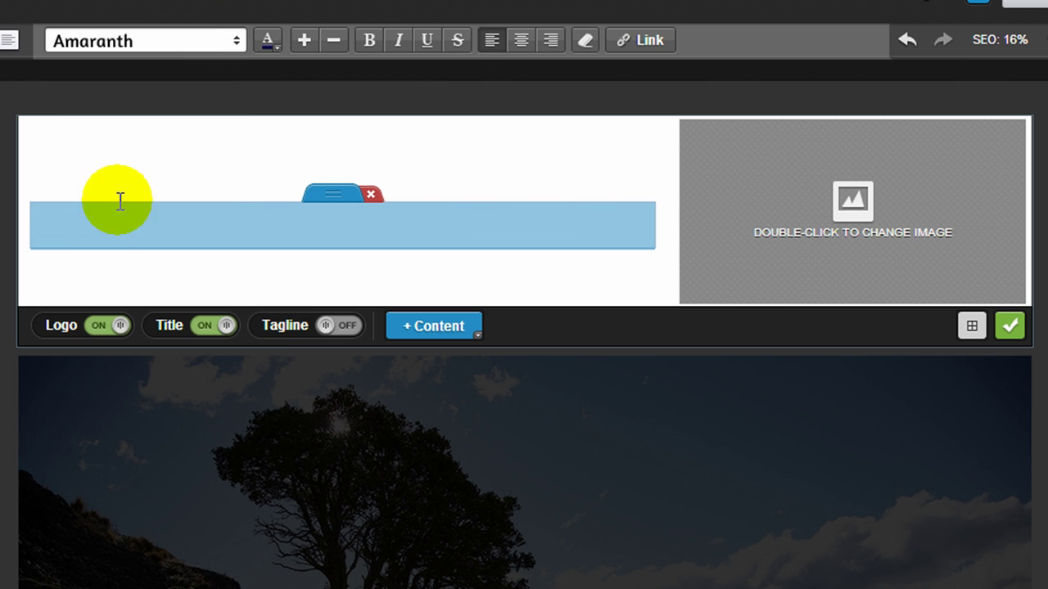
left_click(271, 41)
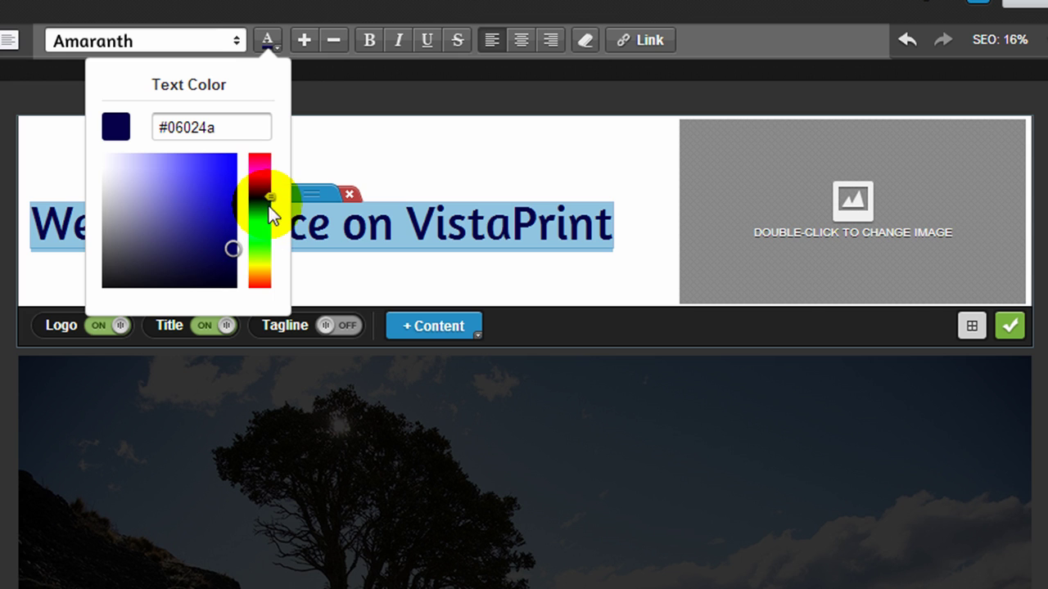
left_click_drag(263, 199, 272, 161)
left_click(486, 219)
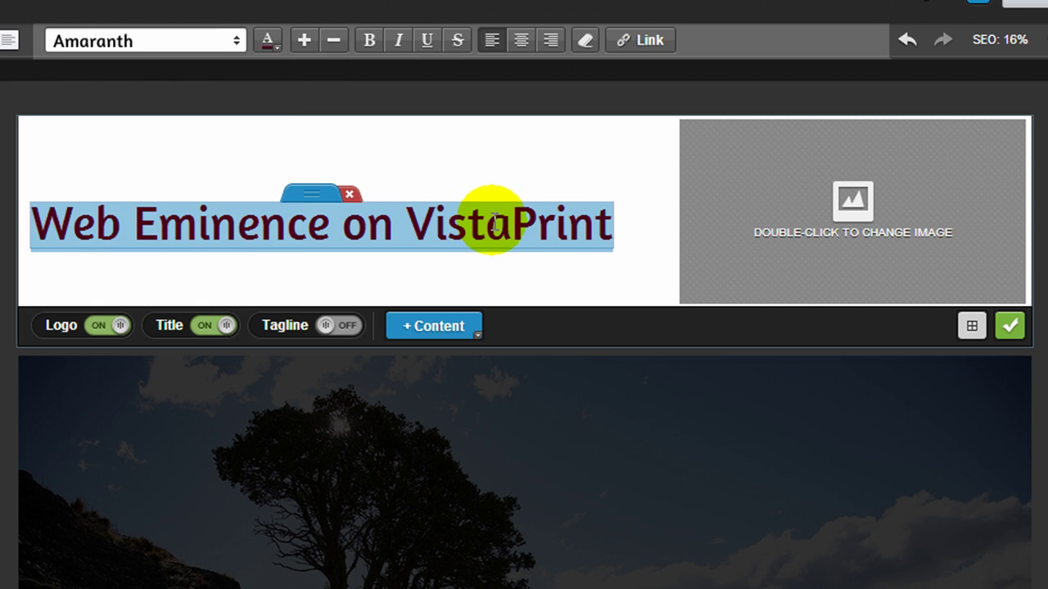
left_click(561, 168)
left_click(367, 227)
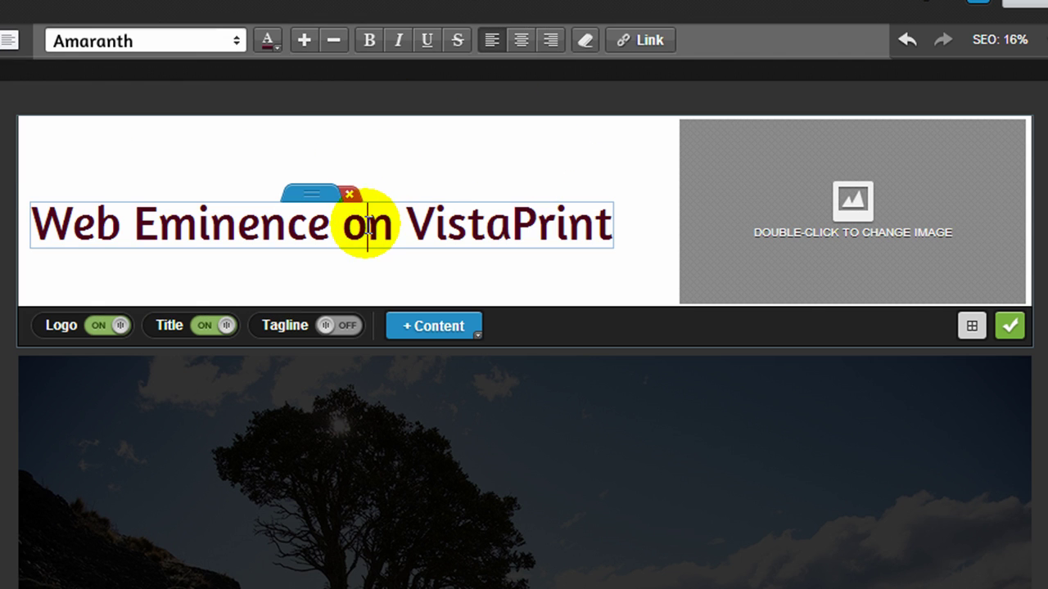
left_click(866, 214)
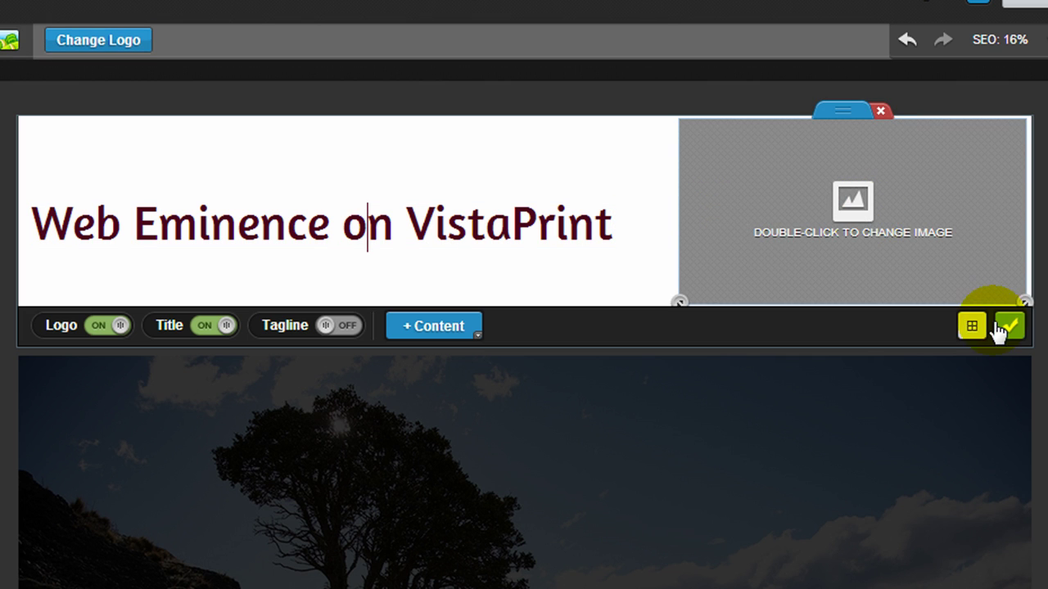
Fill the header's empty logo placeholder with an uploaded WEBEminence logo image from My Images
double_click(860, 215)
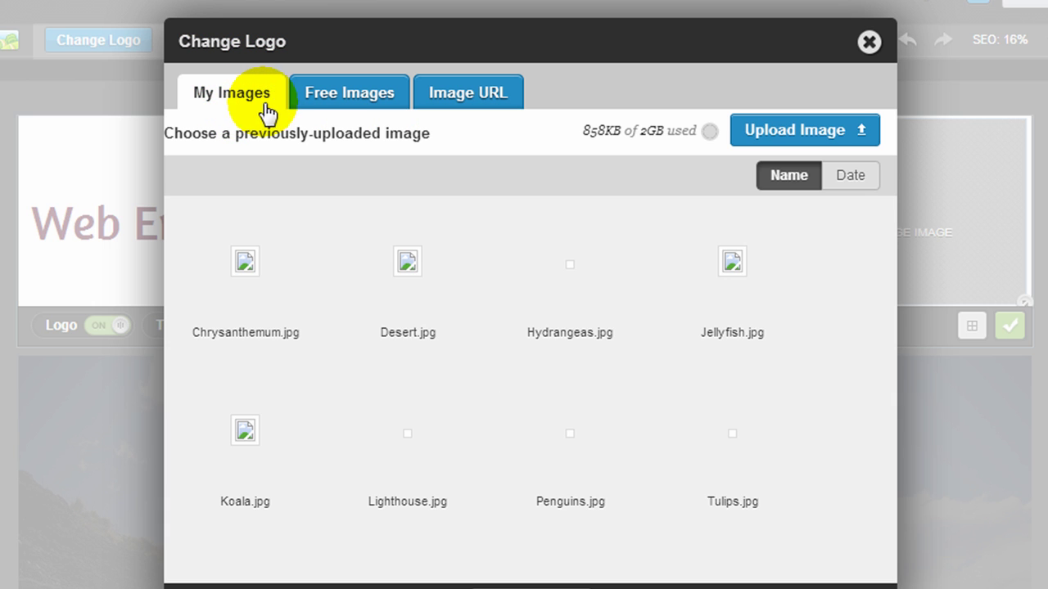
left_click(322, 99)
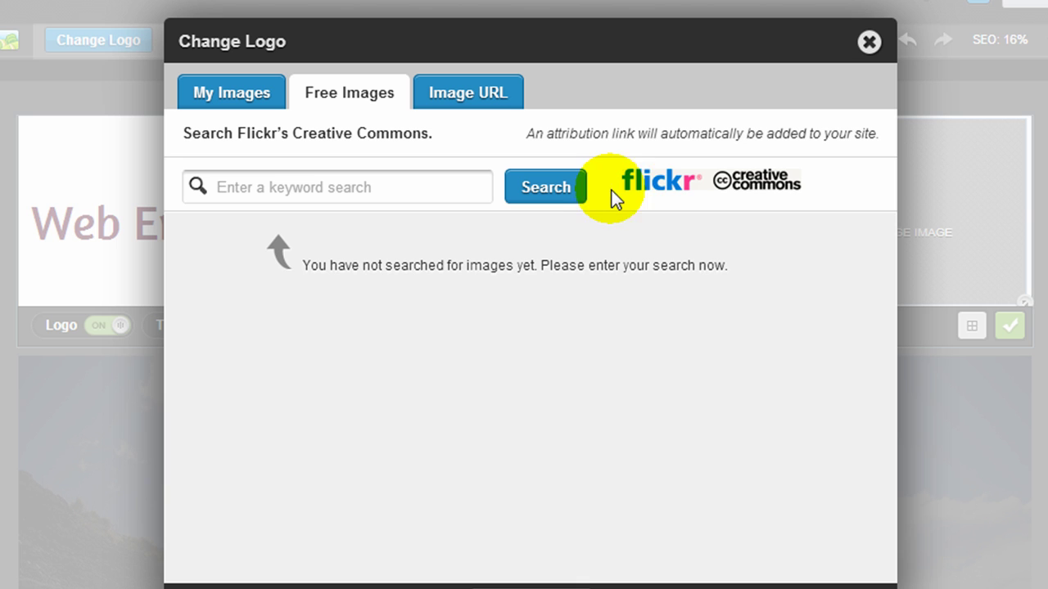
left_click(462, 102)
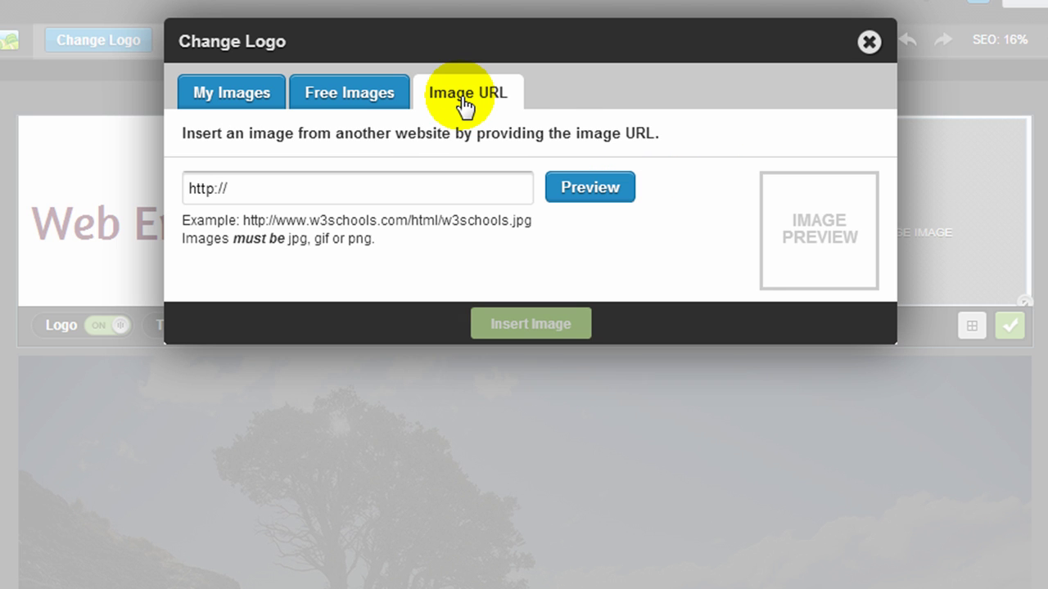
left_click(244, 105)
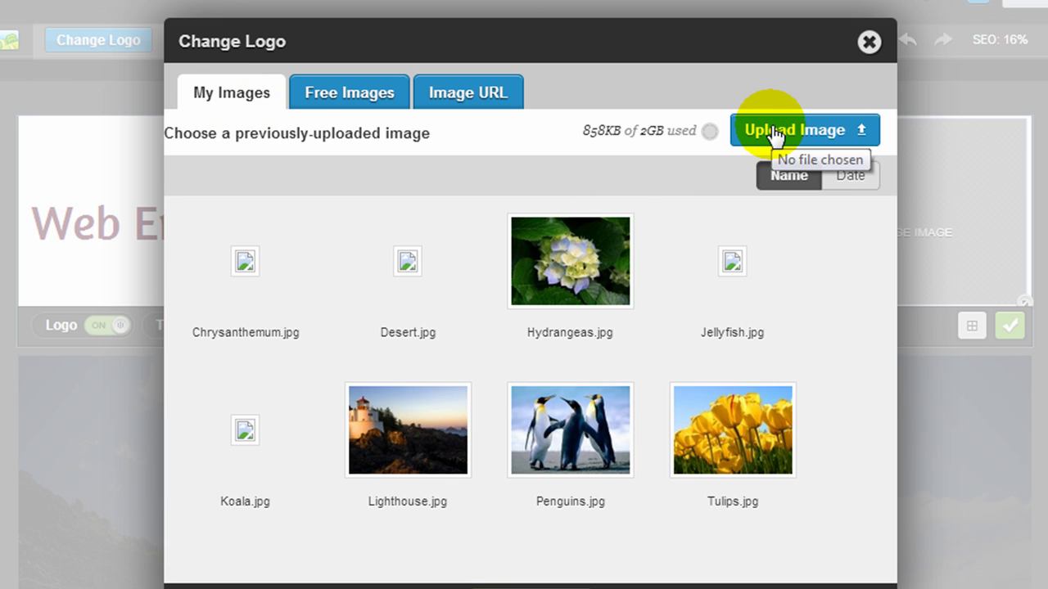
left_click(773, 131)
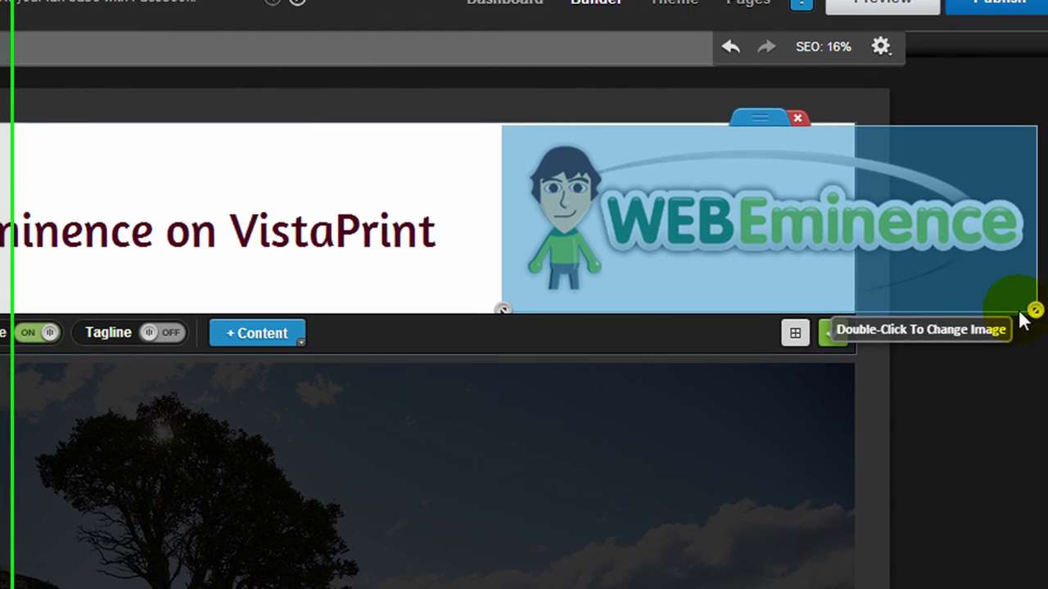
Shrink the WEBEminence logo to fit beside the maroon site title, nudge it lower, and finish the header
left_click_drag(1033, 309, 987, 318)
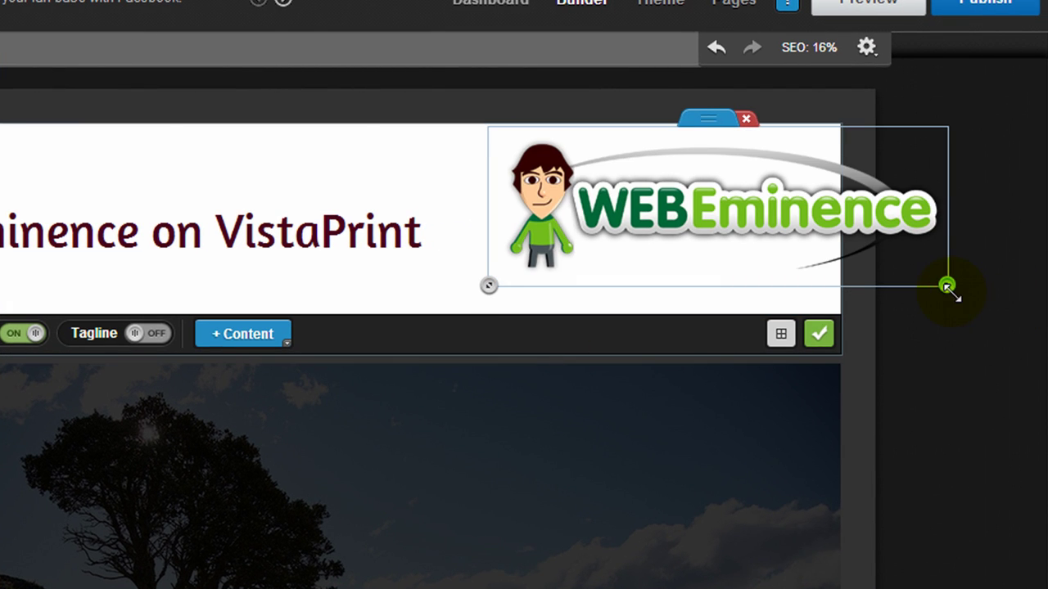
left_click_drag(946, 286, 824, 242)
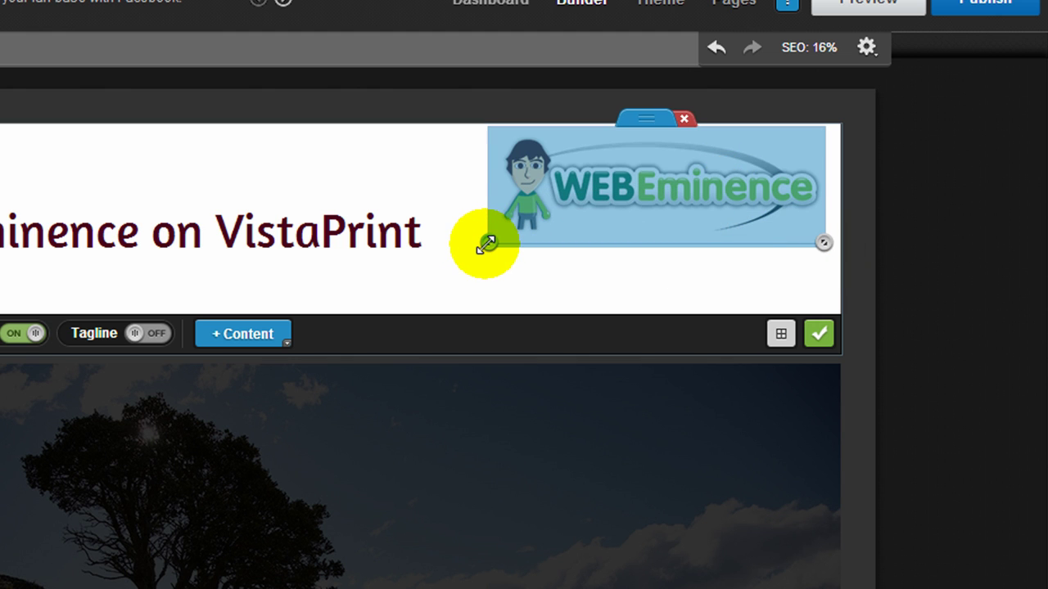
mouse_move(485, 244)
left_mouse_down()
mouse_move(468, 252)
mouse_move(477, 246)
left_mouse_up()
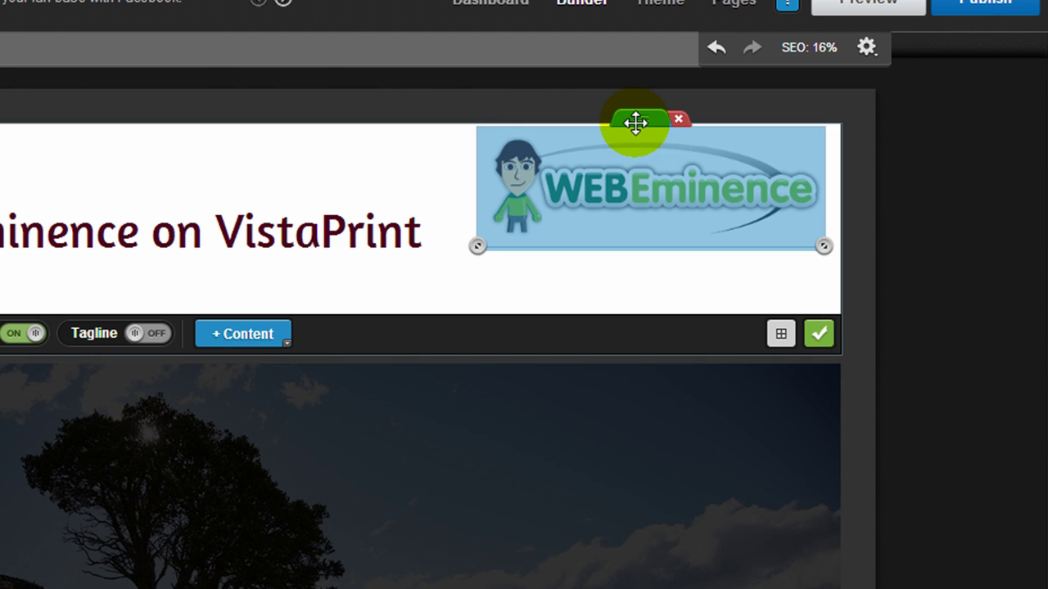
left_click_drag(636, 123, 635, 150)
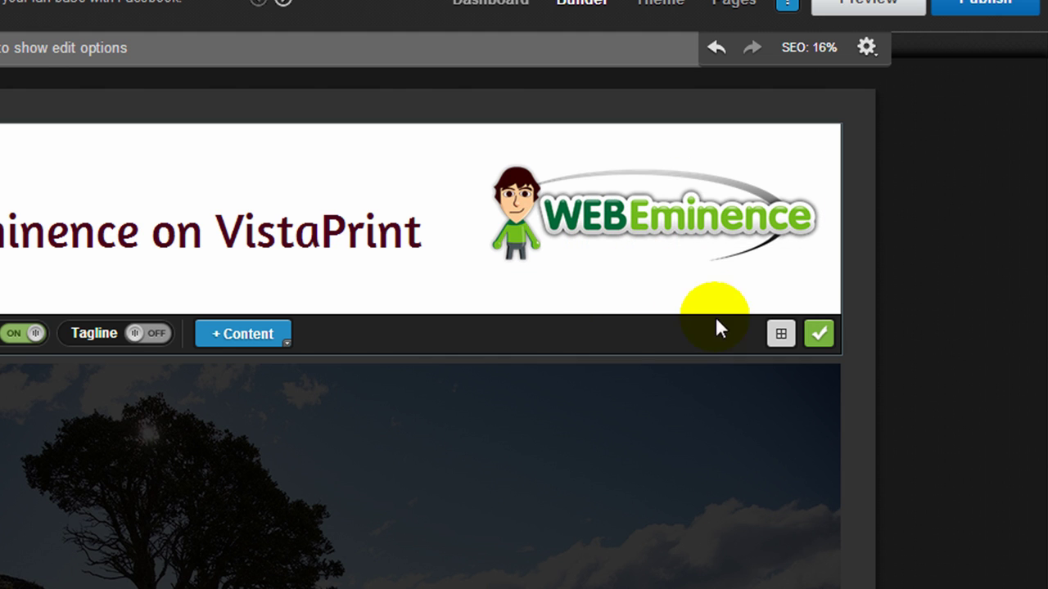
left_click(816, 336)
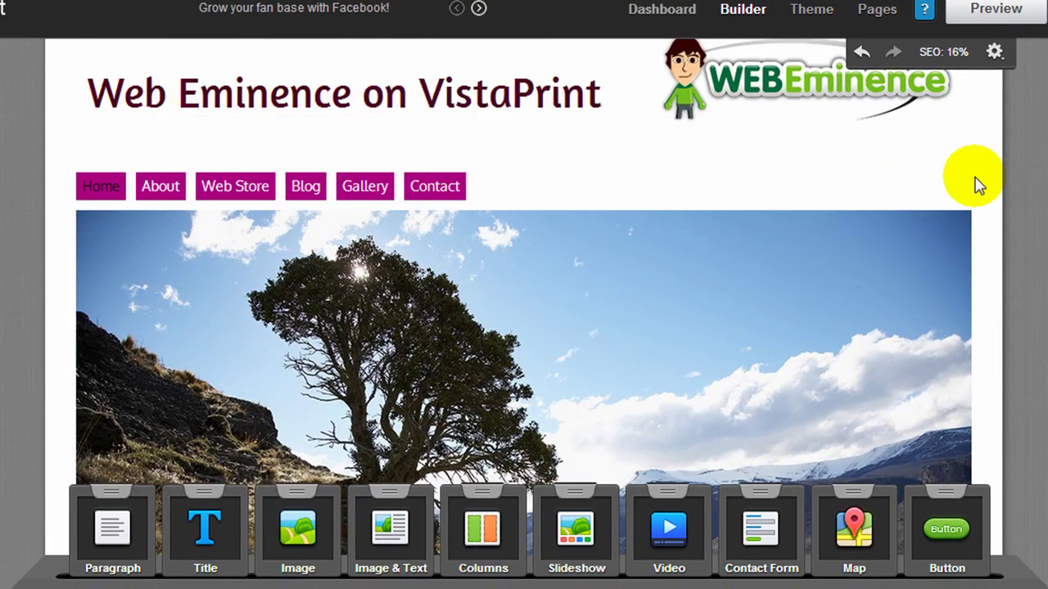
Zoom in on the banner photo and add a second slide to the carousel
scroll(974, 181, "down", 1)
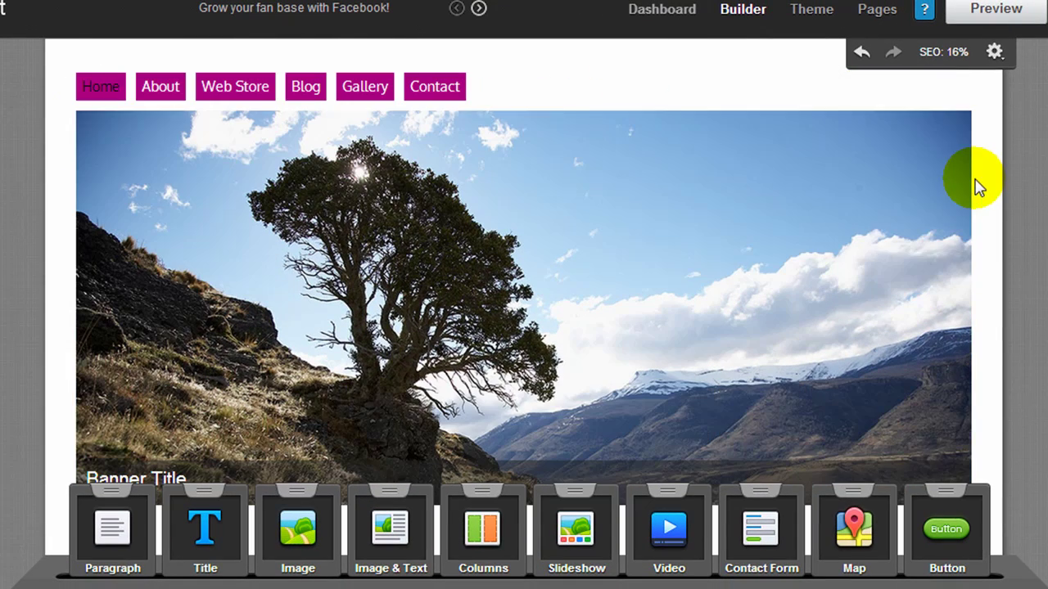
left_click(655, 264)
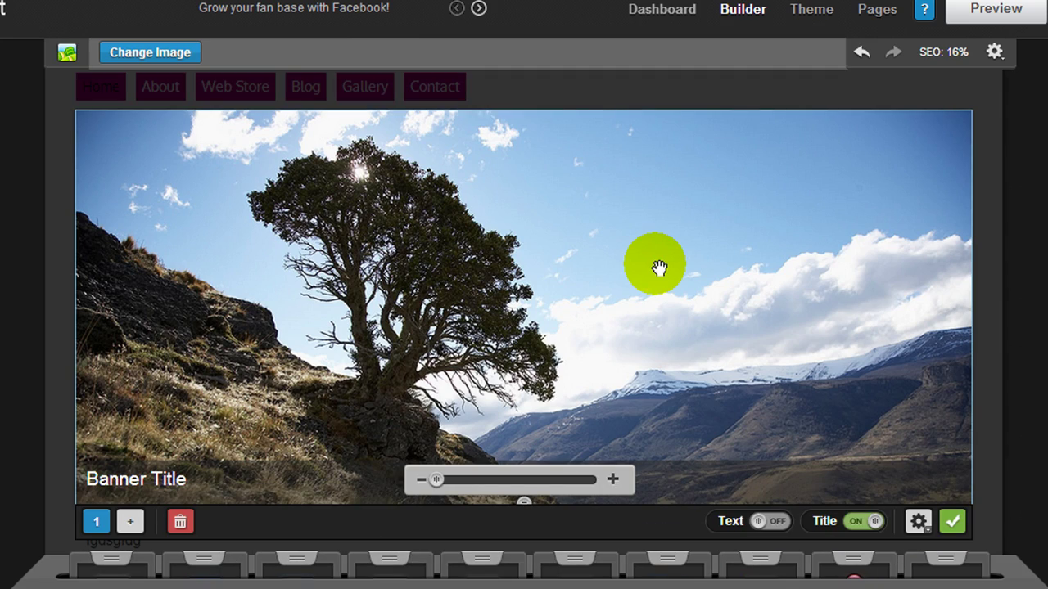
left_click_drag(439, 485, 415, 491)
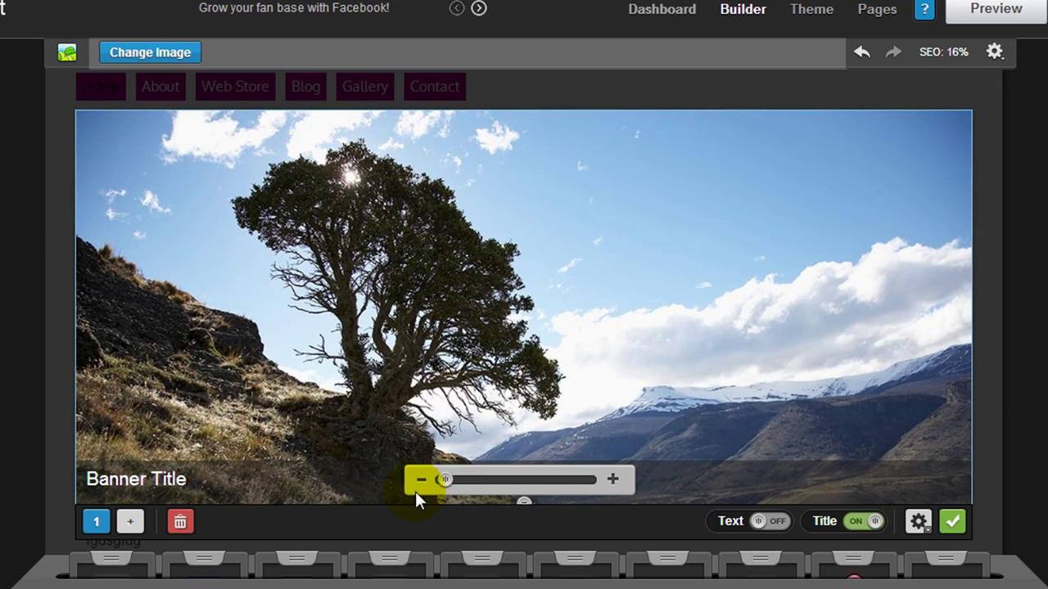
left_click(131, 524)
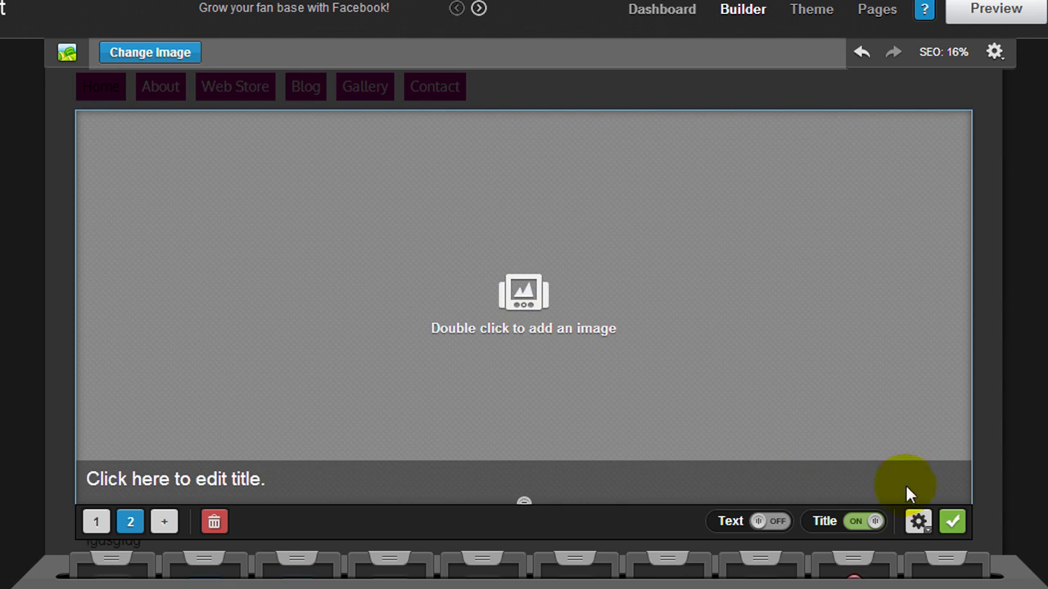
Choose a slide transition in the Carousel Settings and close the banner editor
left_click(917, 522)
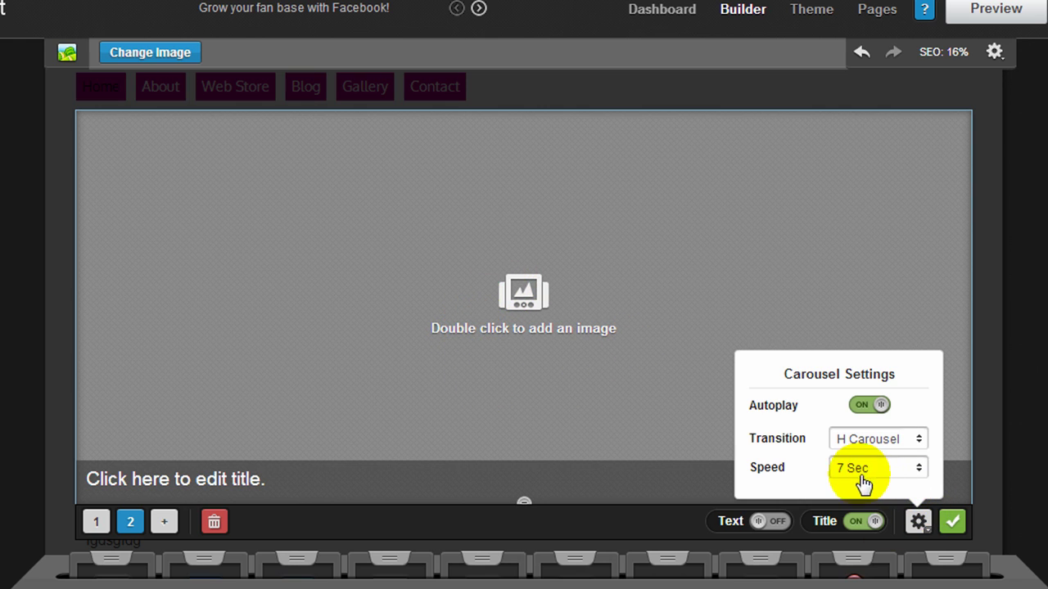
left_click(918, 440)
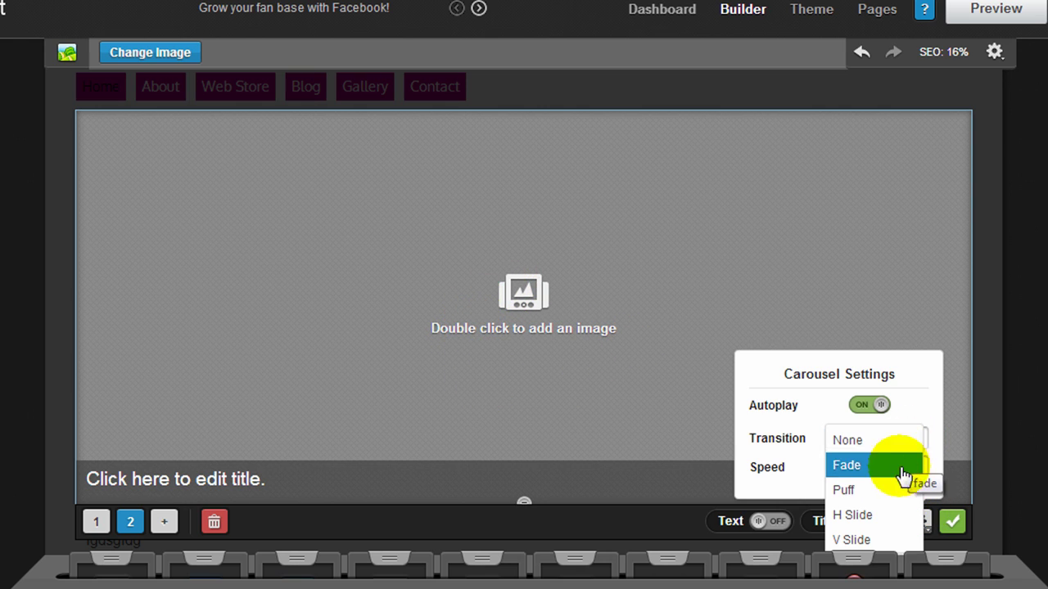
left_click(685, 362)
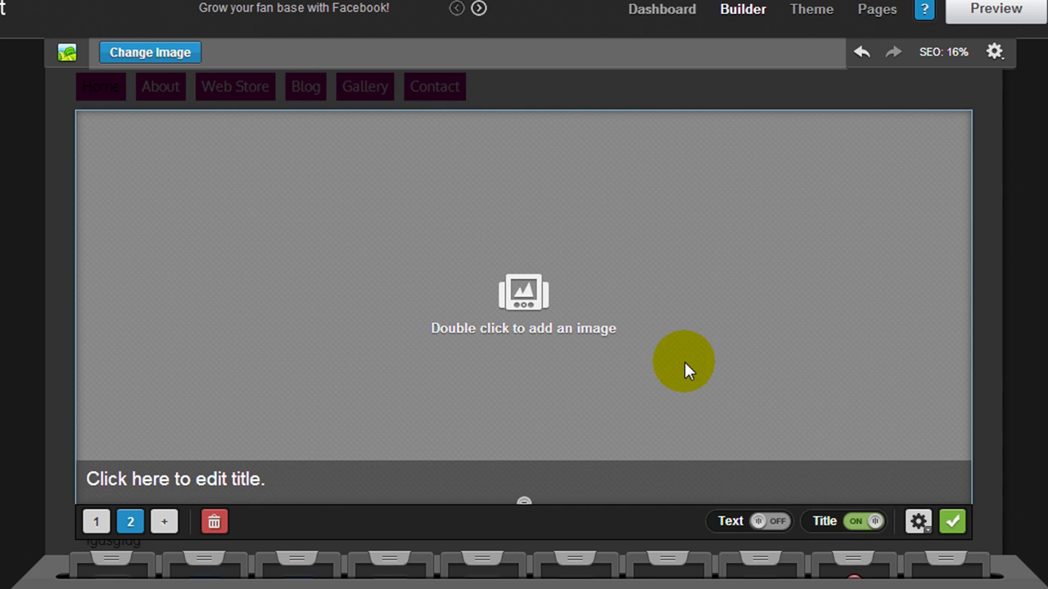
left_click(955, 524)
scroll(679, 257, "down", 10)
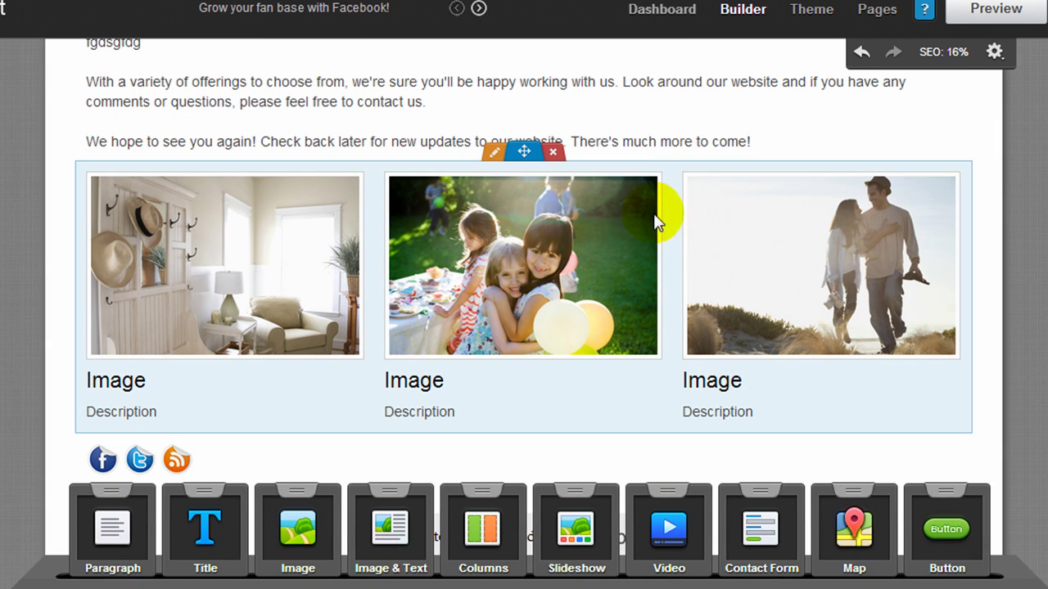
Zoom the middle photo in on the two girls, keeping the same image
left_click(459, 330)
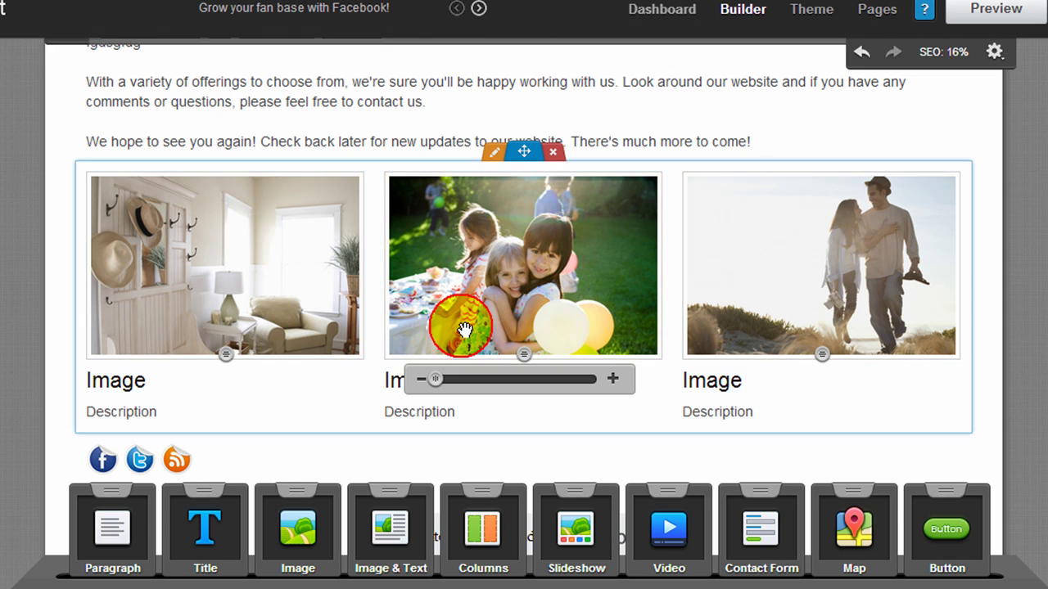
left_click_drag(437, 378, 451, 380)
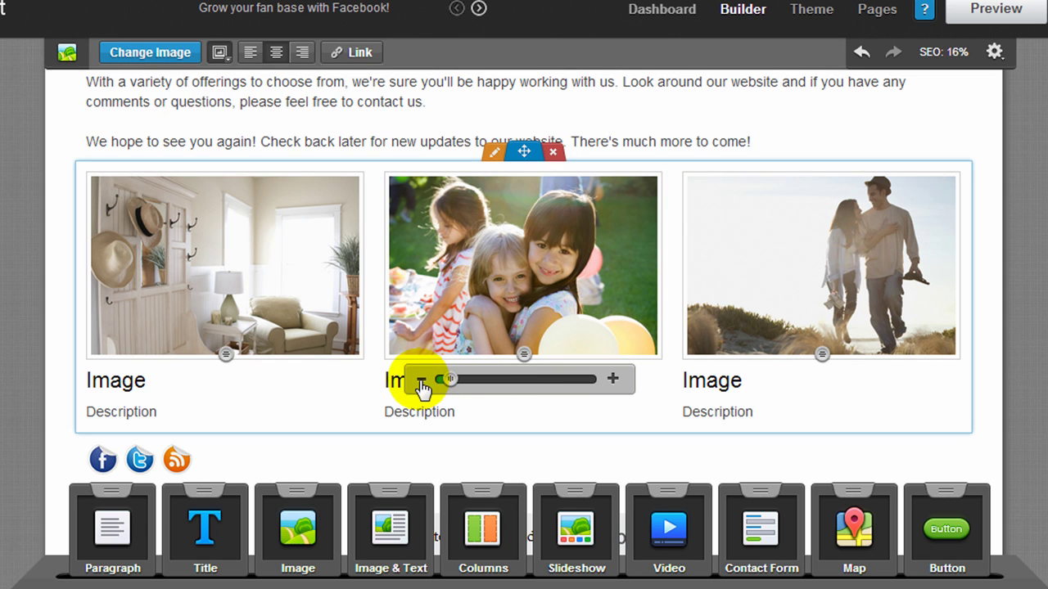
double_click(516, 298)
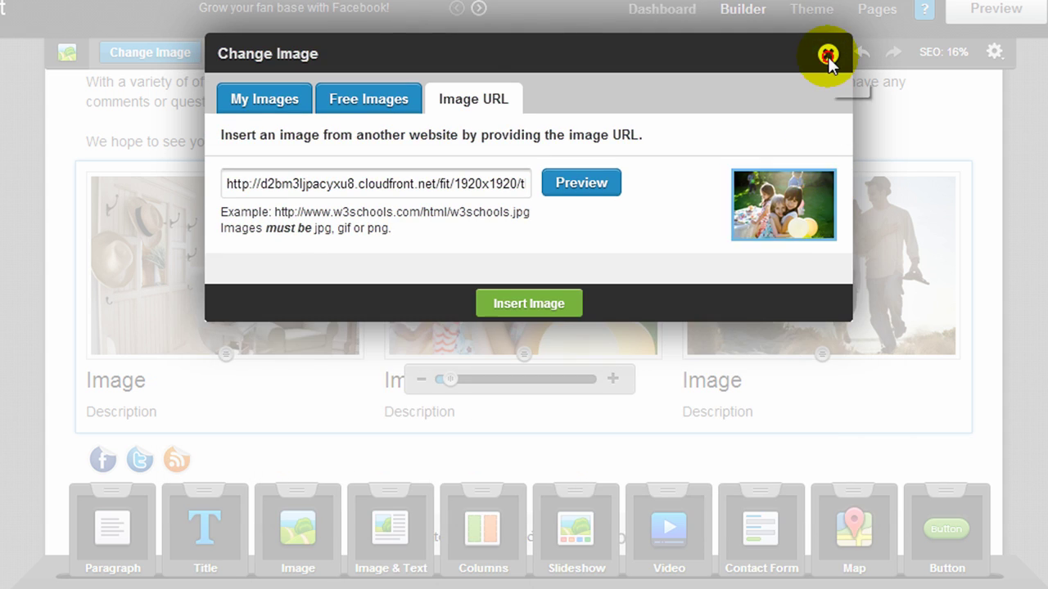
left_click(825, 53)
Start editing the middle image's description, then drag a slideshow block onto the page
left_click(444, 413)
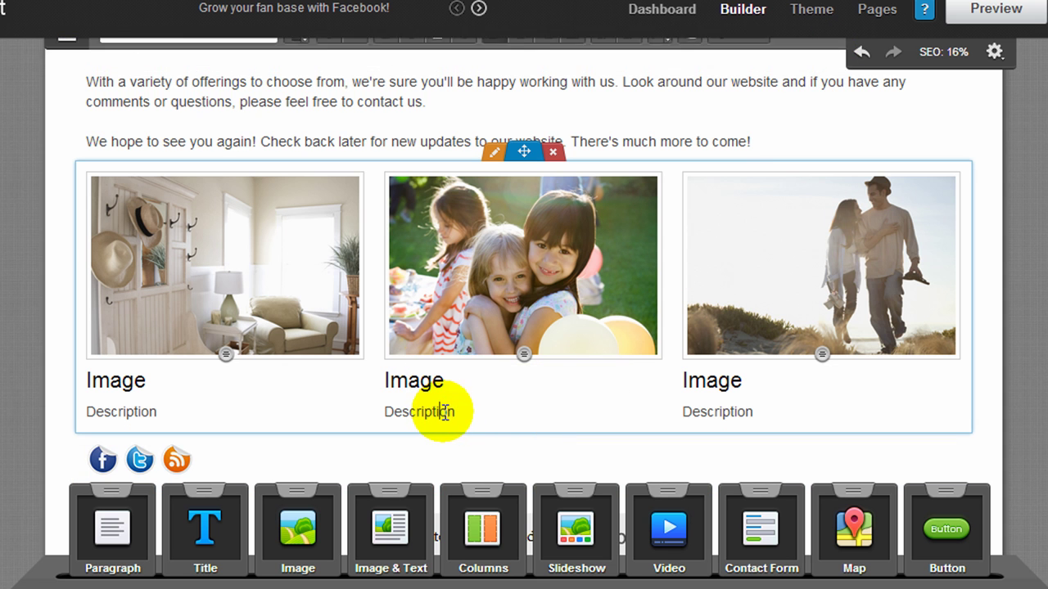
scroll(414, 380, "up", 3)
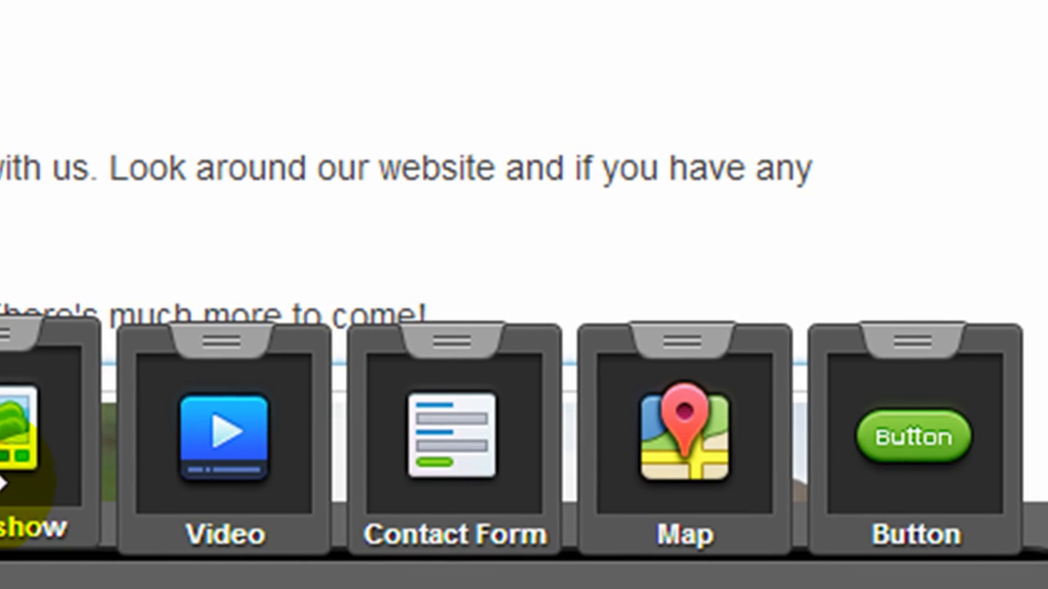
left_click_drag(12, 470, 233, 163)
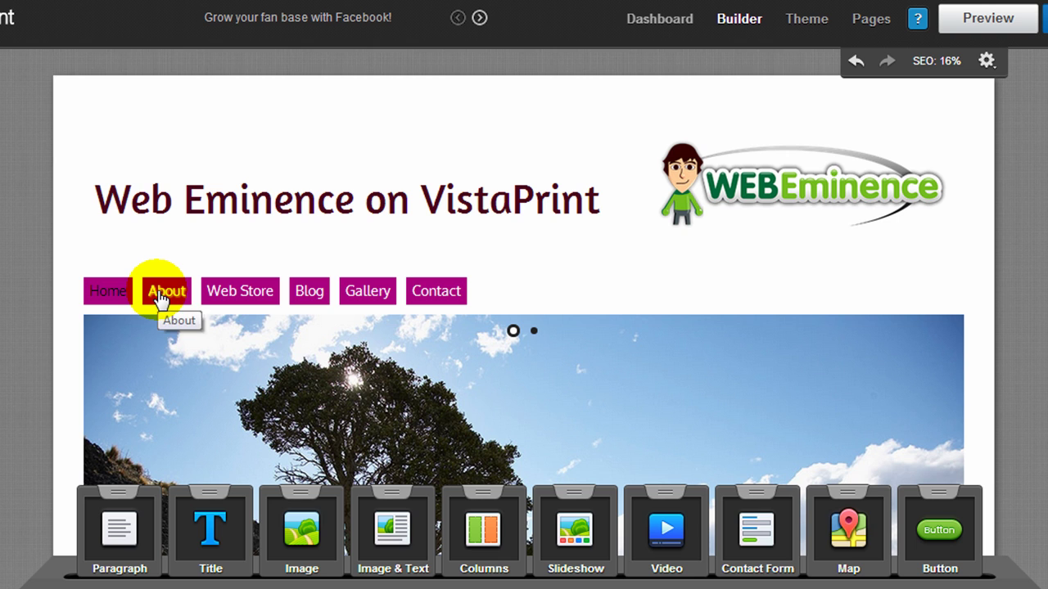
Open the About page and scroll through its slideshow, Tweets, buttons and video blocks
left_click(161, 295)
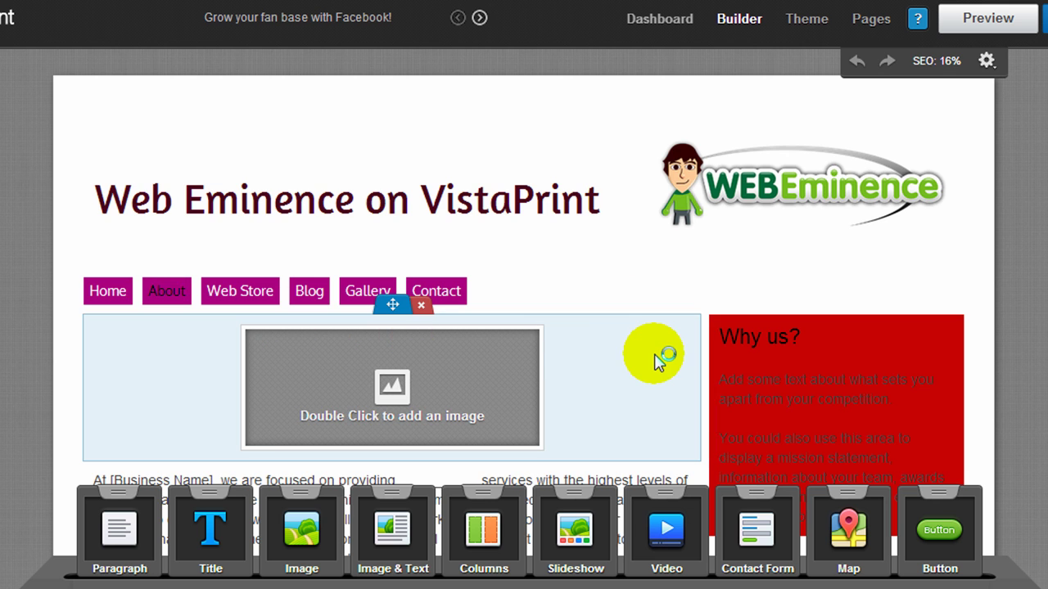
scroll(654, 361, "down", 2)
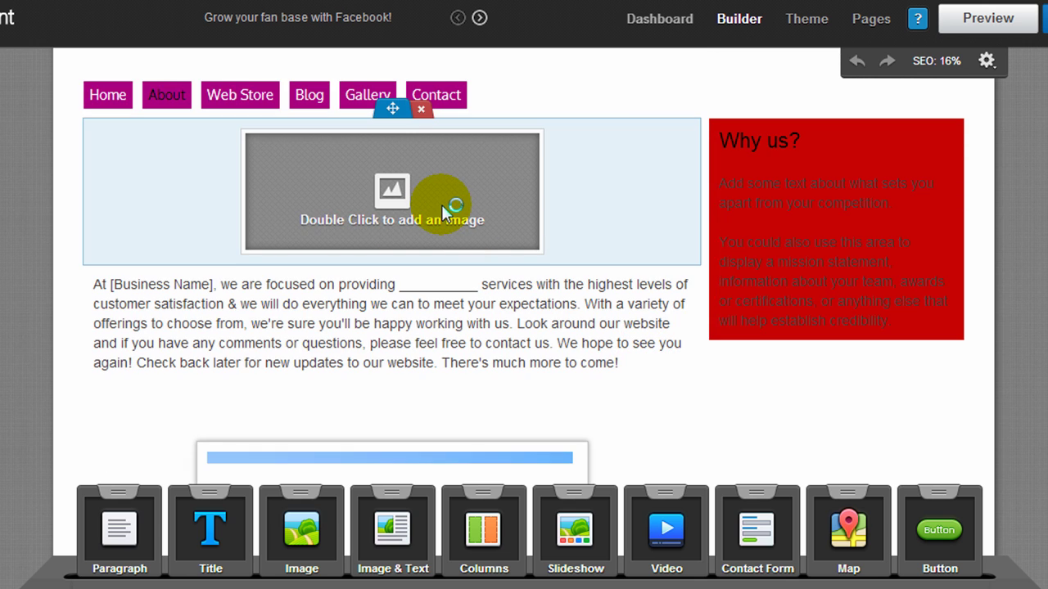
scroll(469, 283, "down", 3)
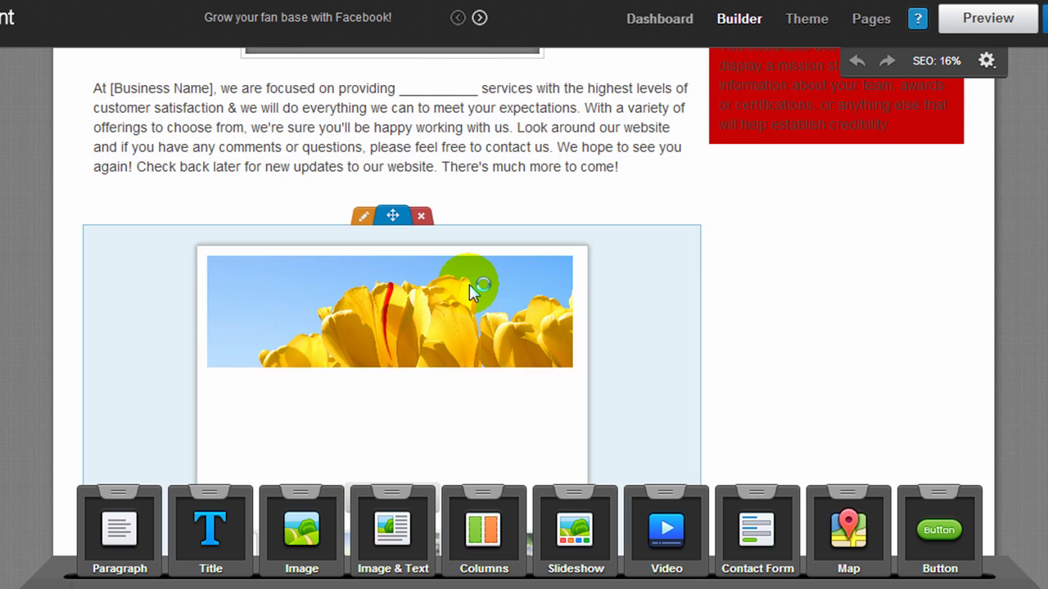
scroll(469, 291, "down", 1)
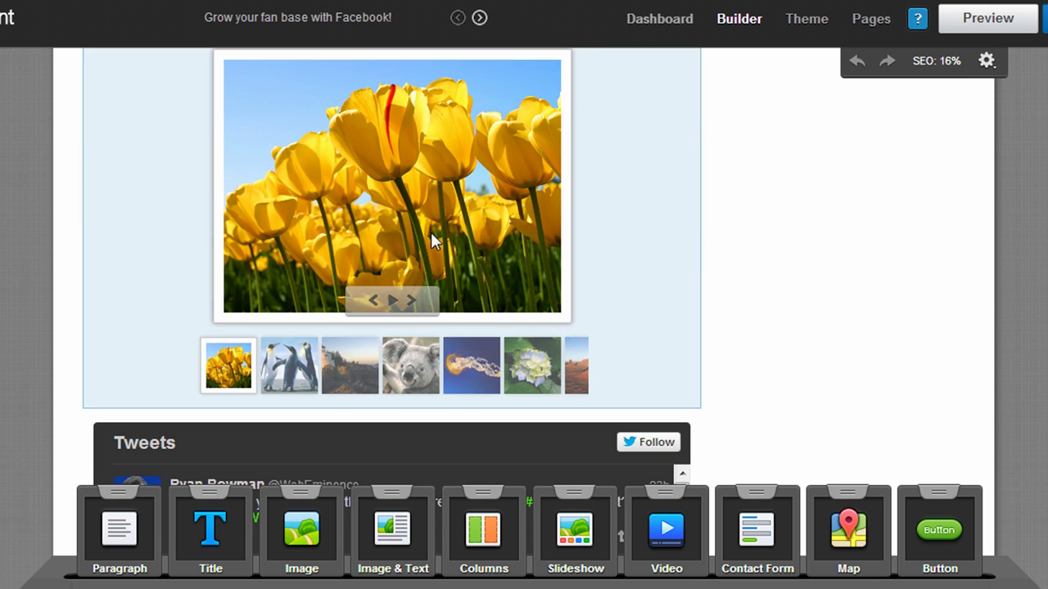
scroll(430, 234, "up", 1)
scroll(431, 300, "down", 1)
scroll(432, 277, "down", 2)
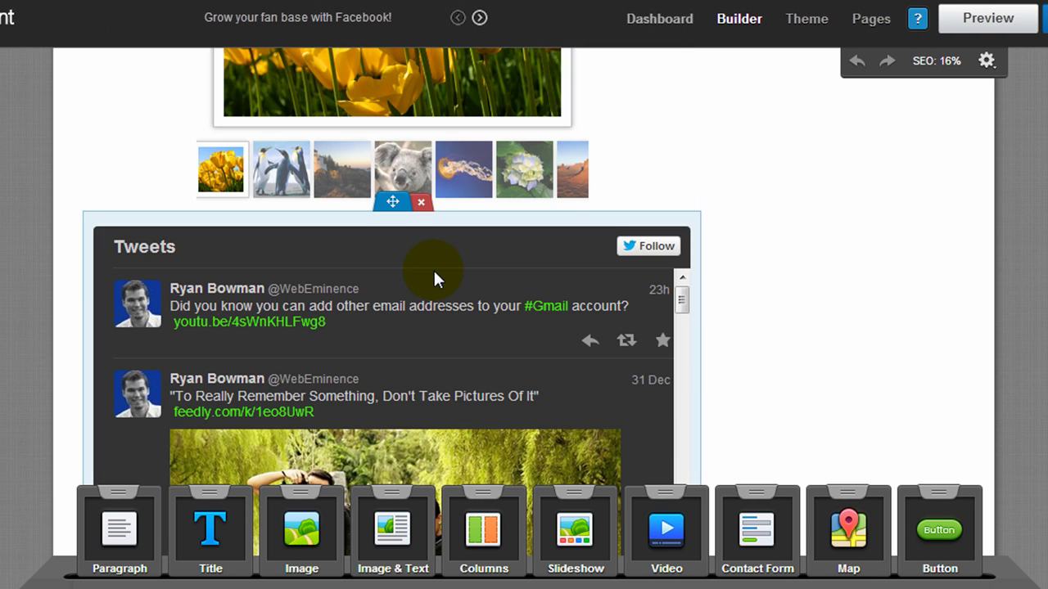
scroll(433, 281, "down", 1)
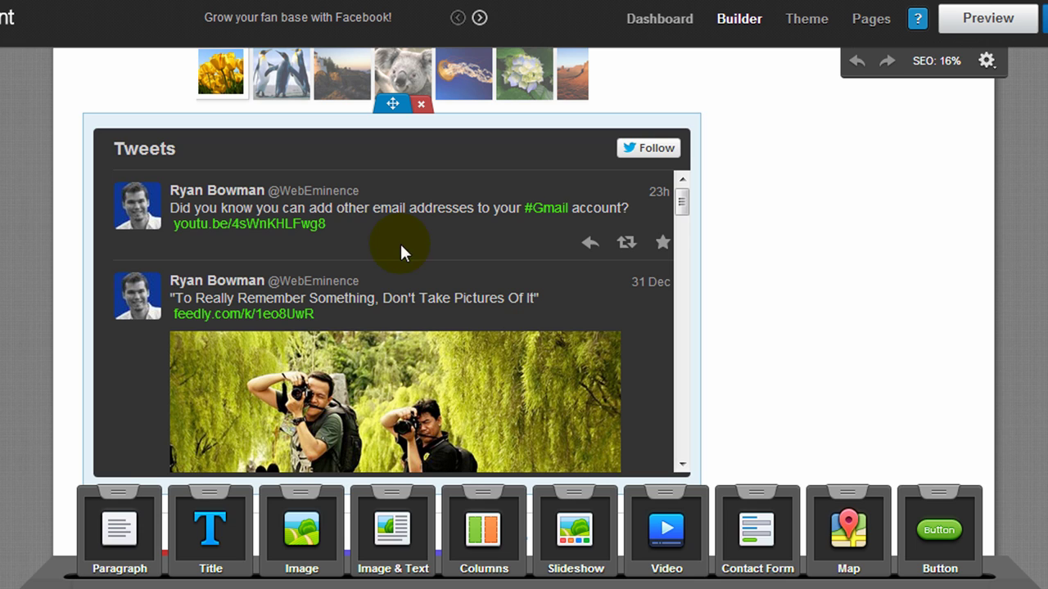
scroll(519, 239, "down", 3)
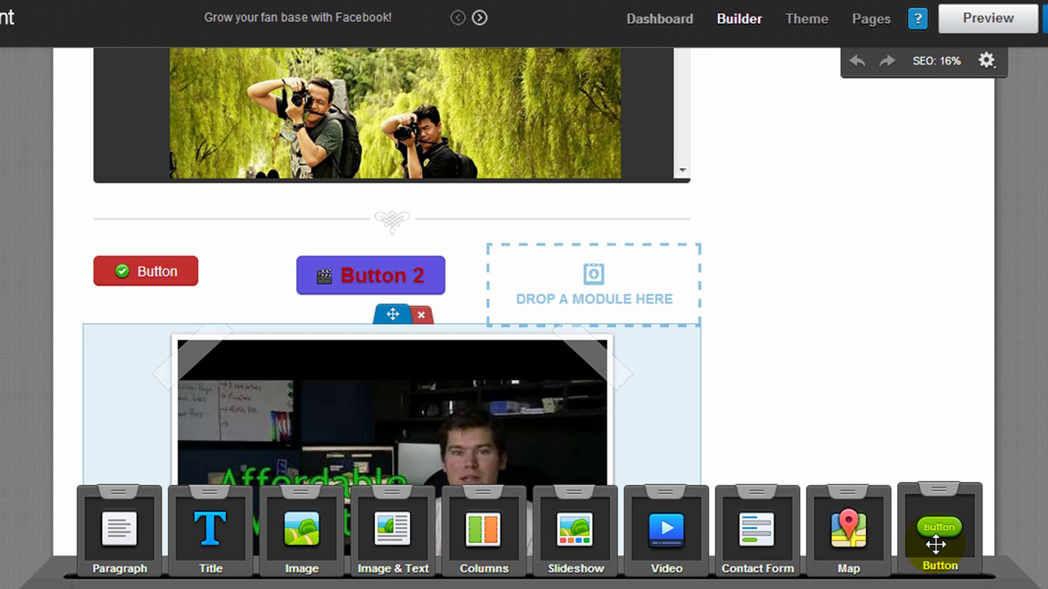
Place a new button beside Button 2, colour it green #55ab00 and label it Button 3
left_click_drag(936, 544, 627, 304)
left_click(565, 169)
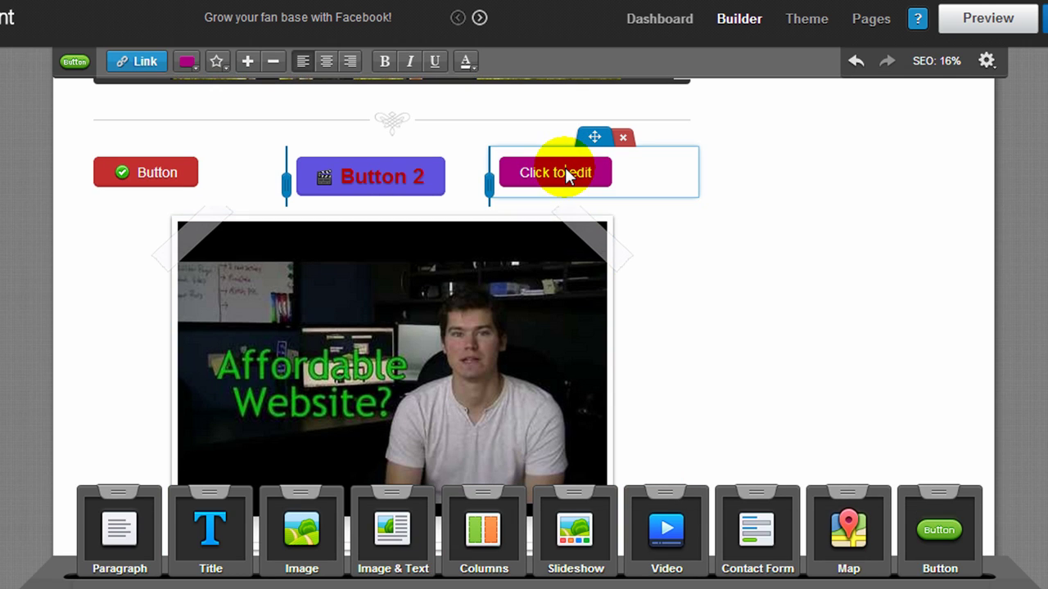
left_click(193, 66)
left_click_drag(331, 217, 318, 258)
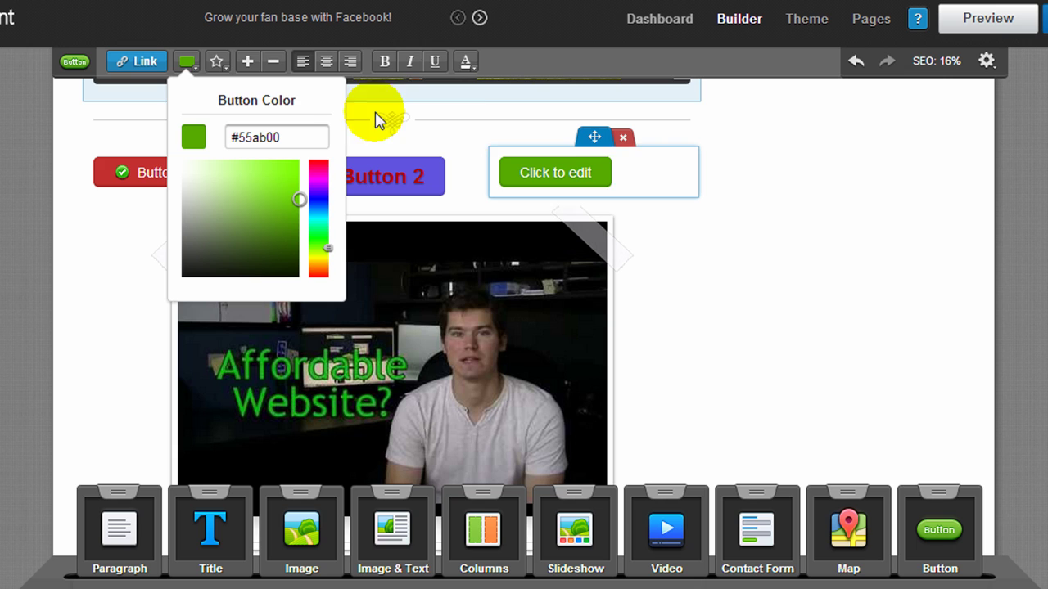
left_click(583, 174)
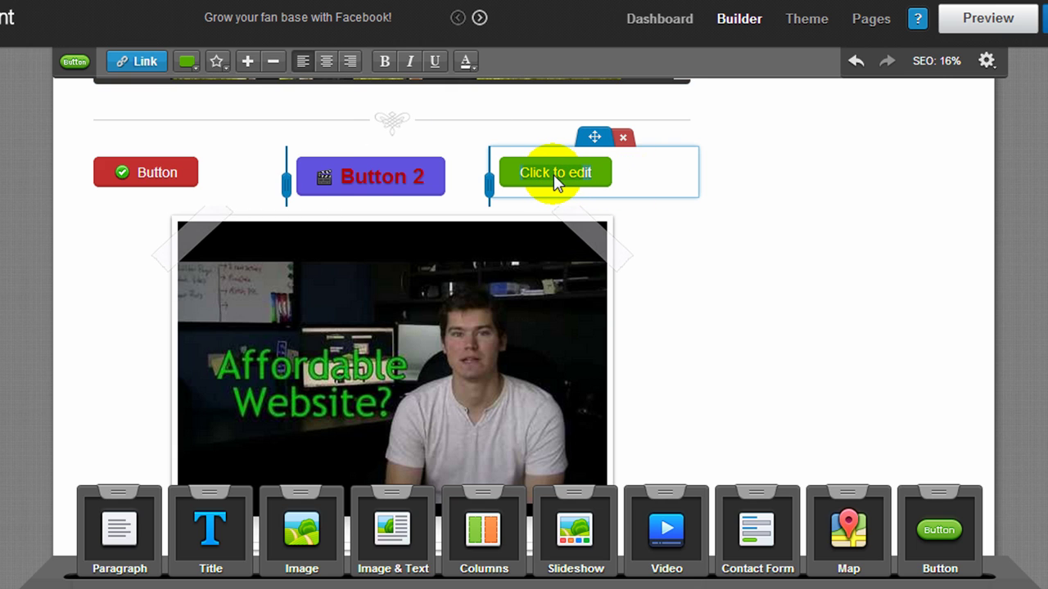
left_click(560, 181)
type("Button 3")
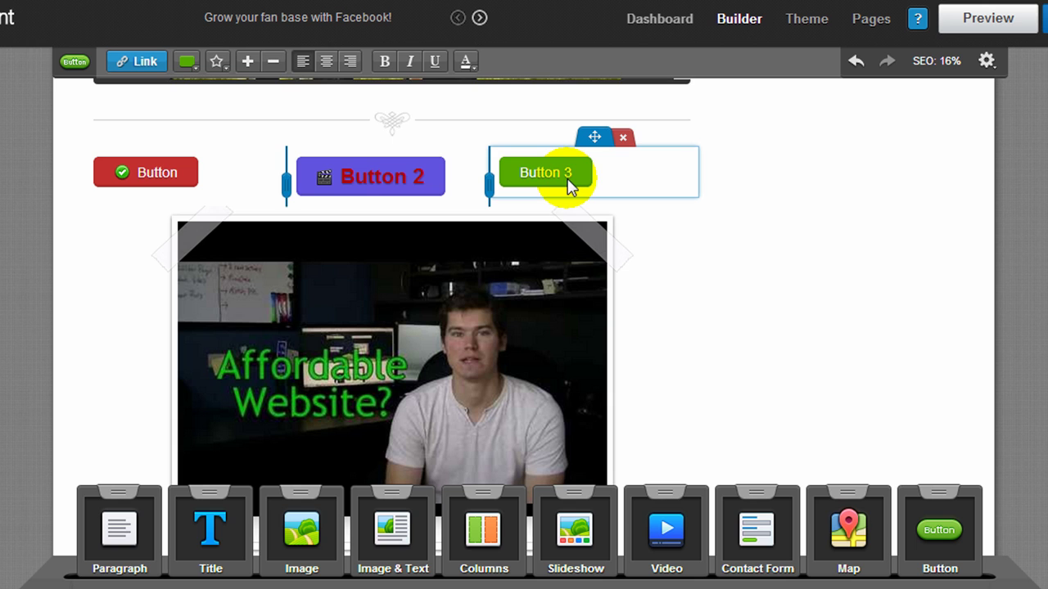
Link Button 3 to the Blog page and give it a soccer-ball icon
left_click(146, 62)
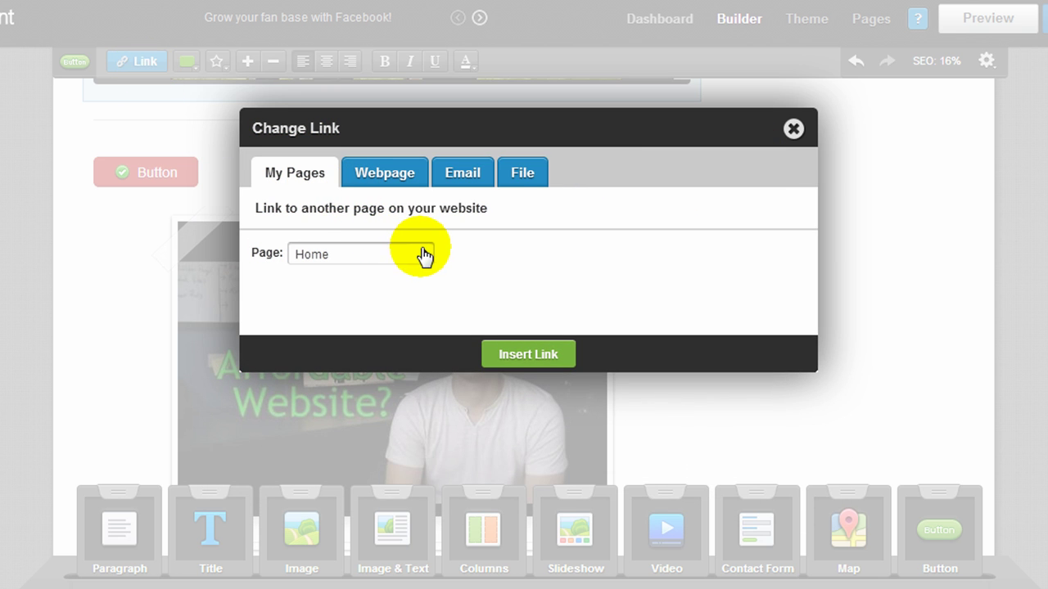
left_click(424, 254)
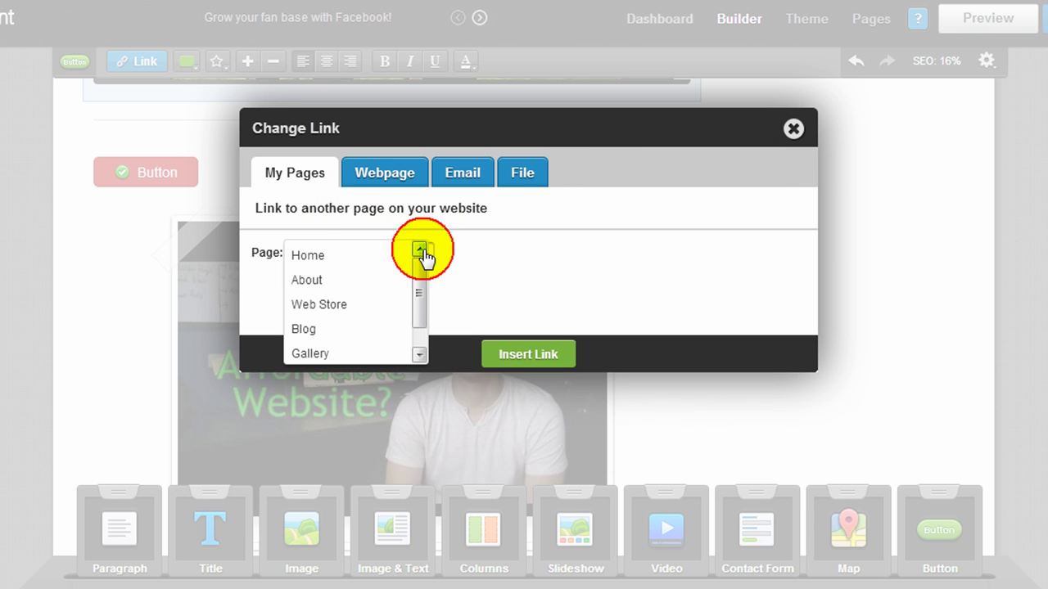
left_click(316, 328)
left_click(516, 354)
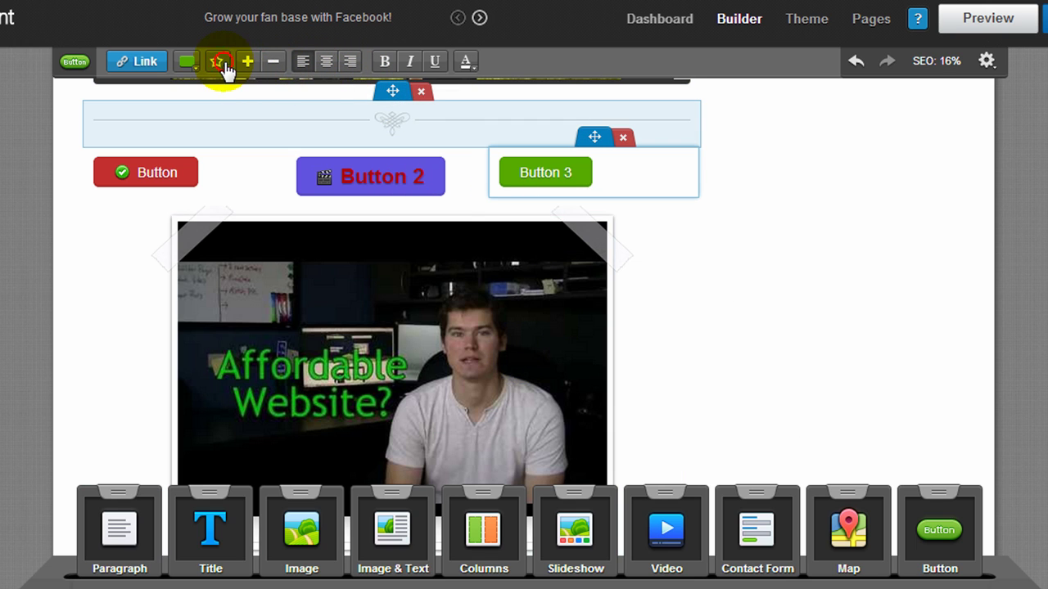
left_click(225, 66)
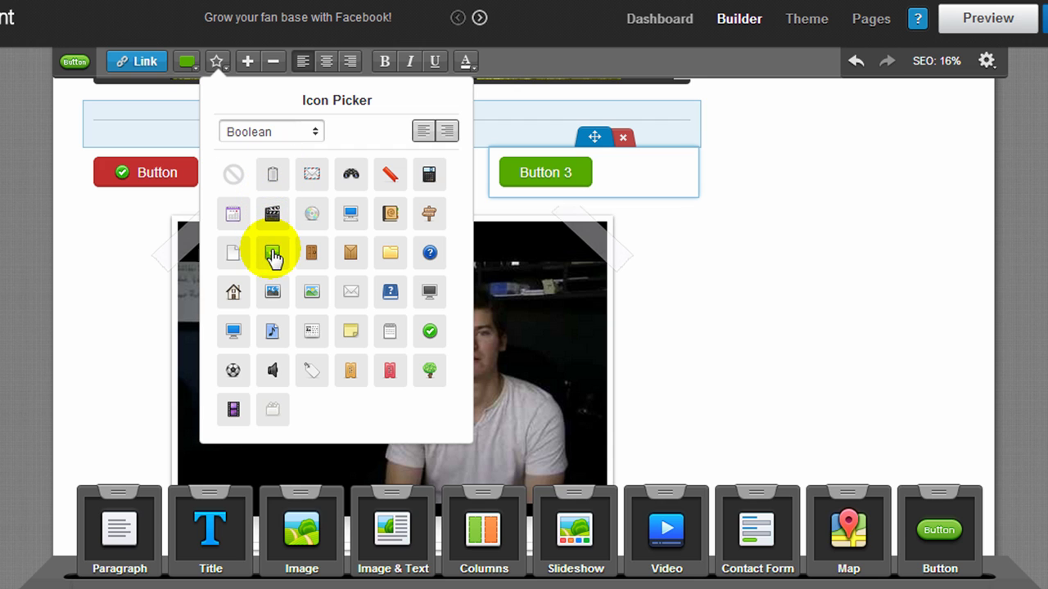
left_click(235, 372)
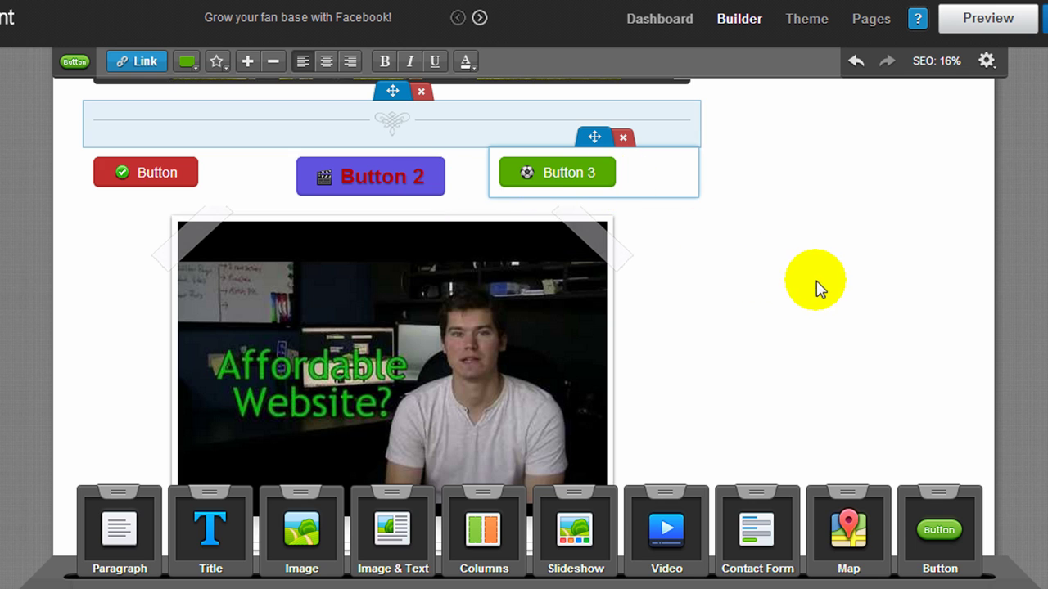
Add a Title block above the button row
scroll(815, 287, "down", 2)
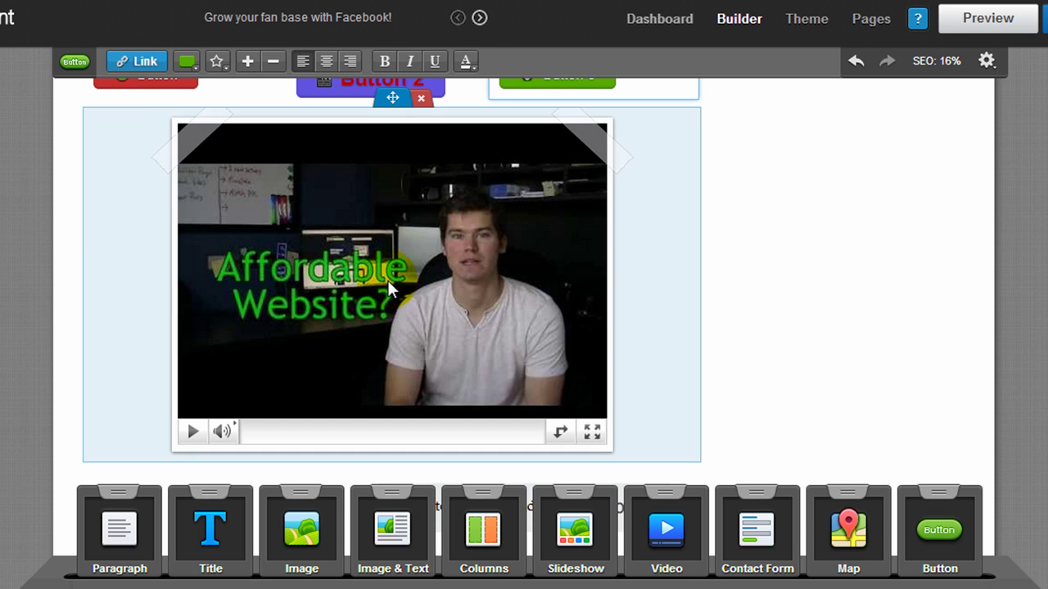
scroll(483, 279, "down", 2)
scroll(483, 278, "up", 7)
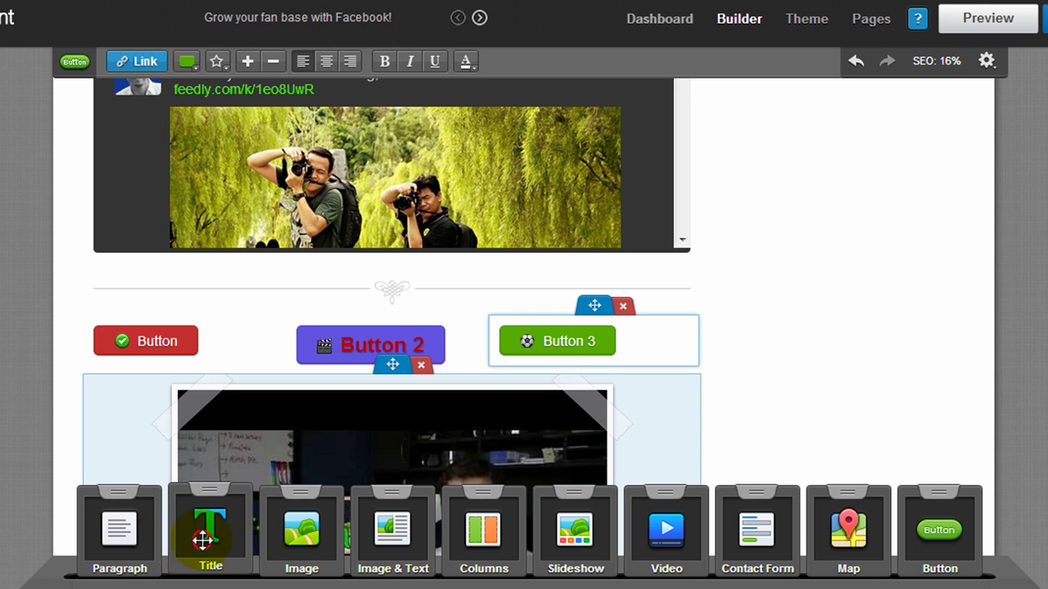
left_click_drag(209, 528, 208, 314)
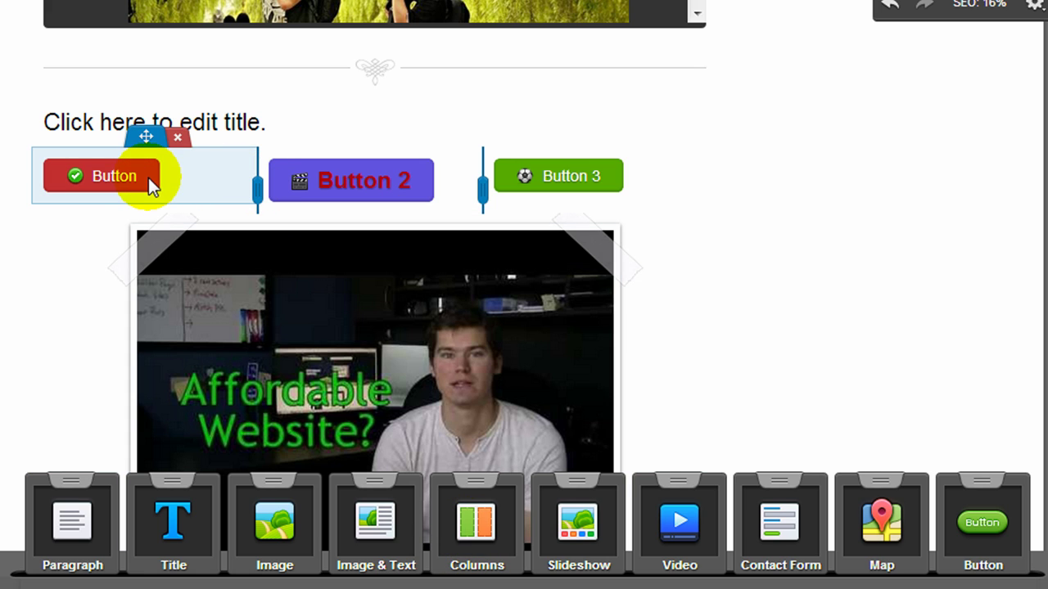
Drag the column dividers left so Button 2 and Button 3 sit closer to the first button
left_click_drag(257, 189, 189, 189)
left_click_drag(471, 188, 399, 189)
left_click_drag(669, 513, 557, 436)
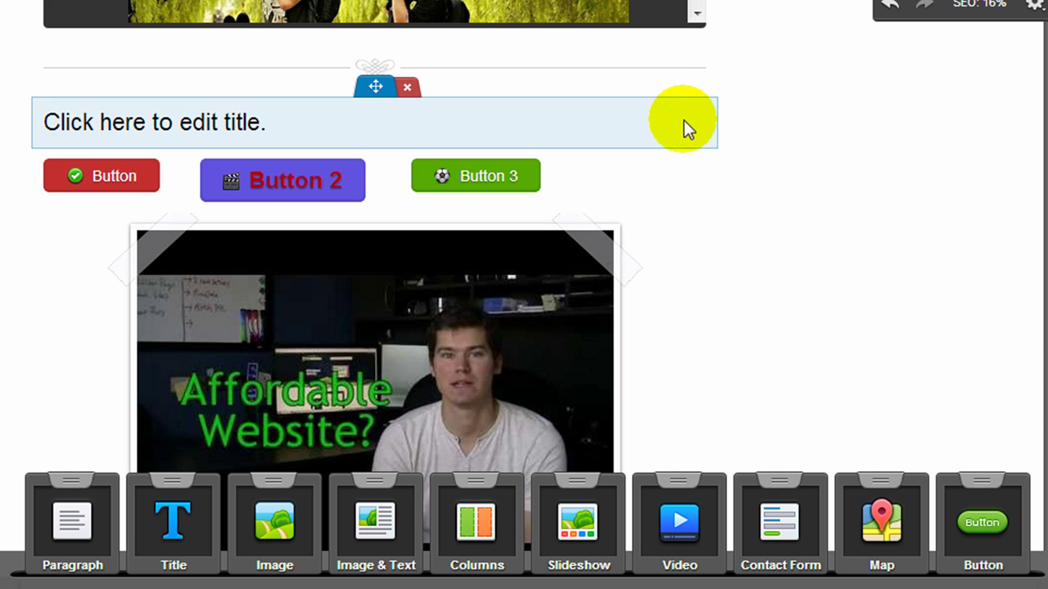
left_click(684, 120)
scroll(684, 178, "down", 5)
scroll(700, 200, "up", 5)
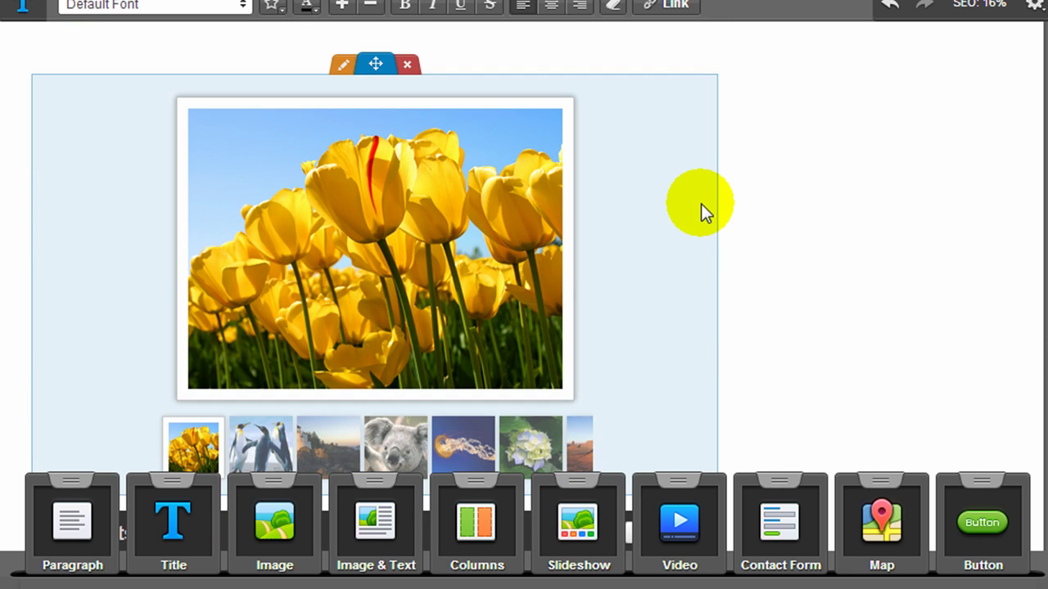
left_click(753, 221)
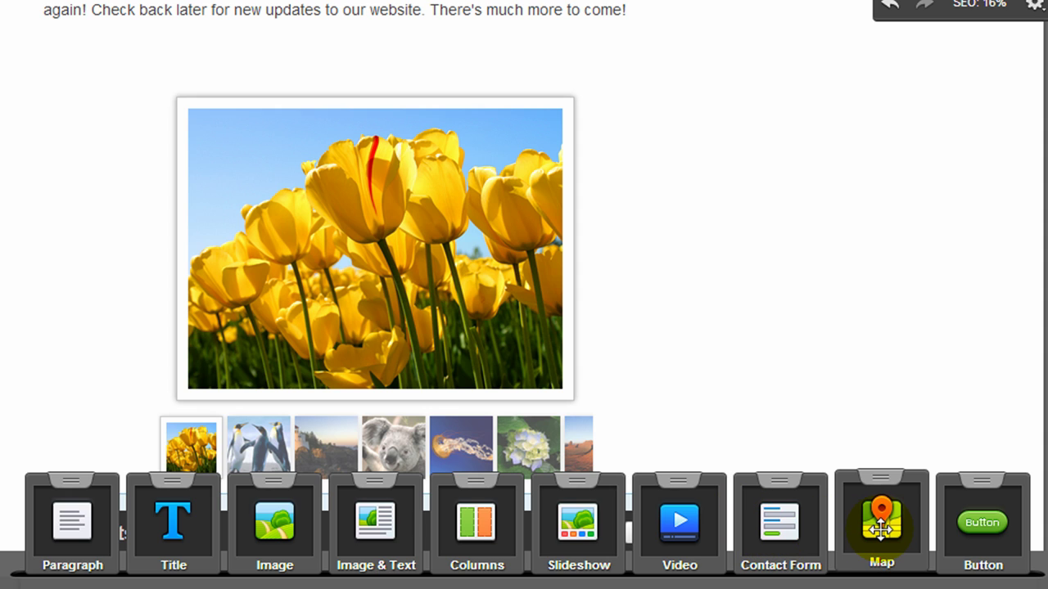
left_click_drag(881, 531, 323, 72)
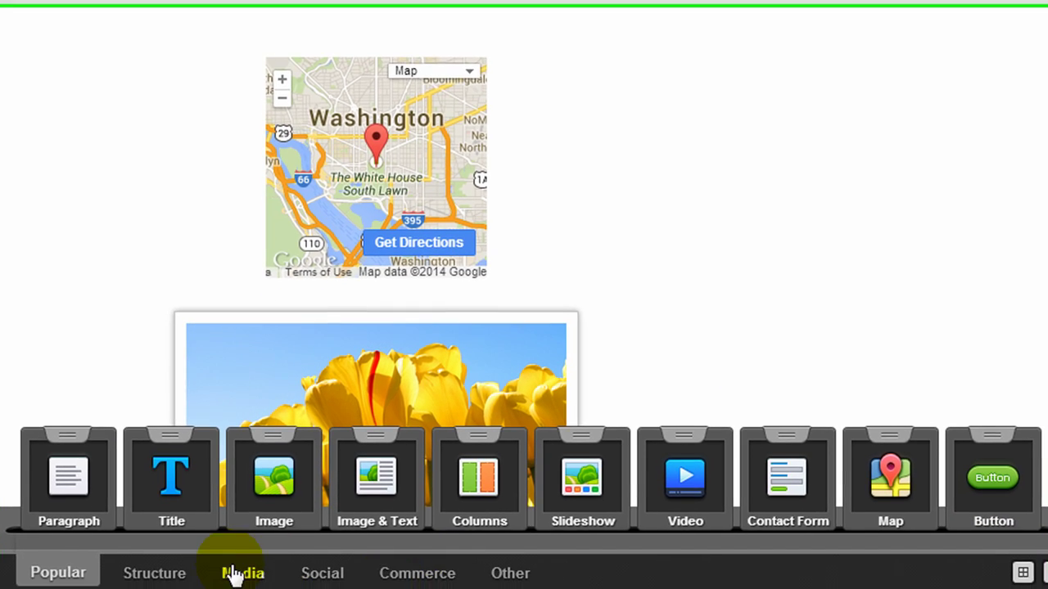
From the Structure widgets, drop a three-column Combo block below the map, then delete it
left_click(149, 564)
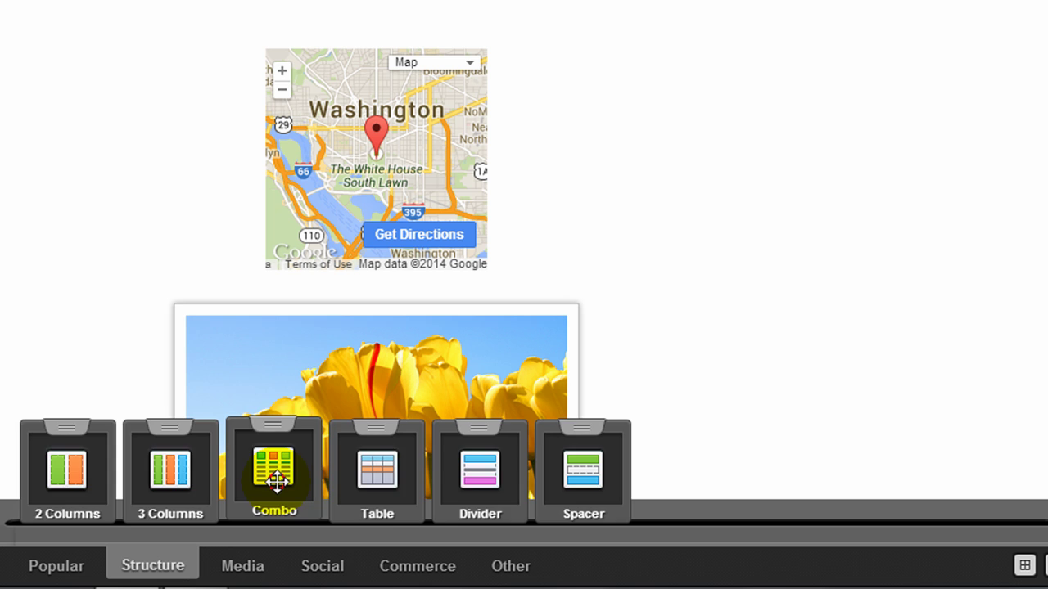
left_click_drag(276, 481, 290, 334)
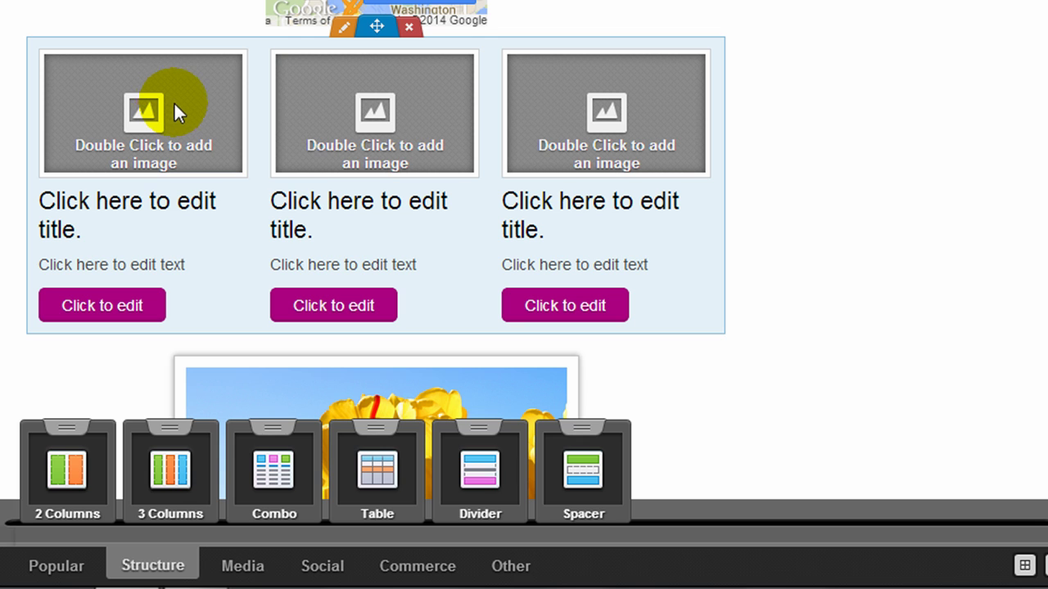
left_click(408, 29)
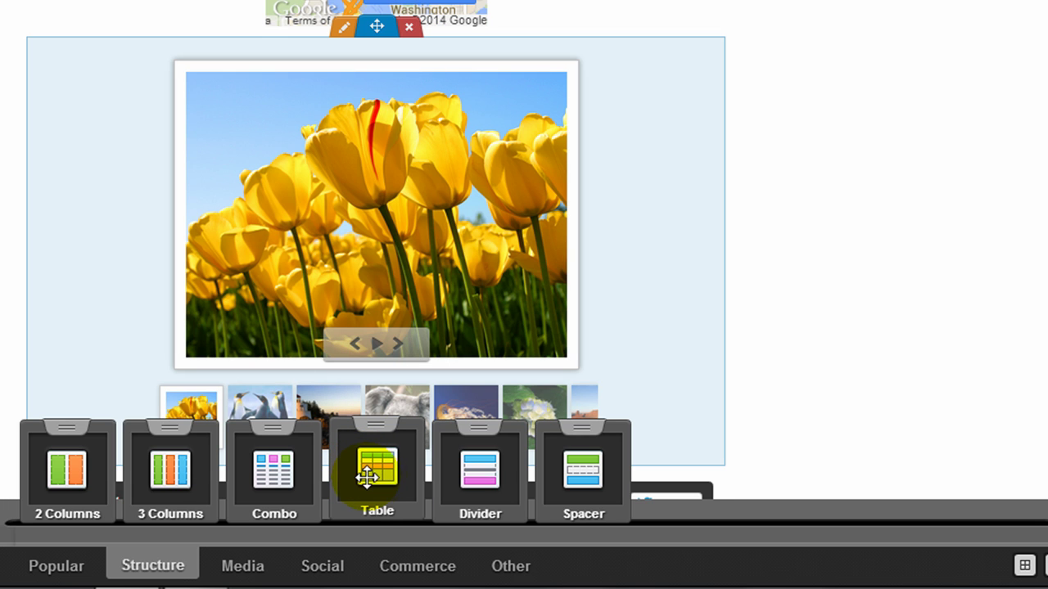
Insert a table below the map and add a second column sized to half its width
left_click_drag(357, 491, 422, 28)
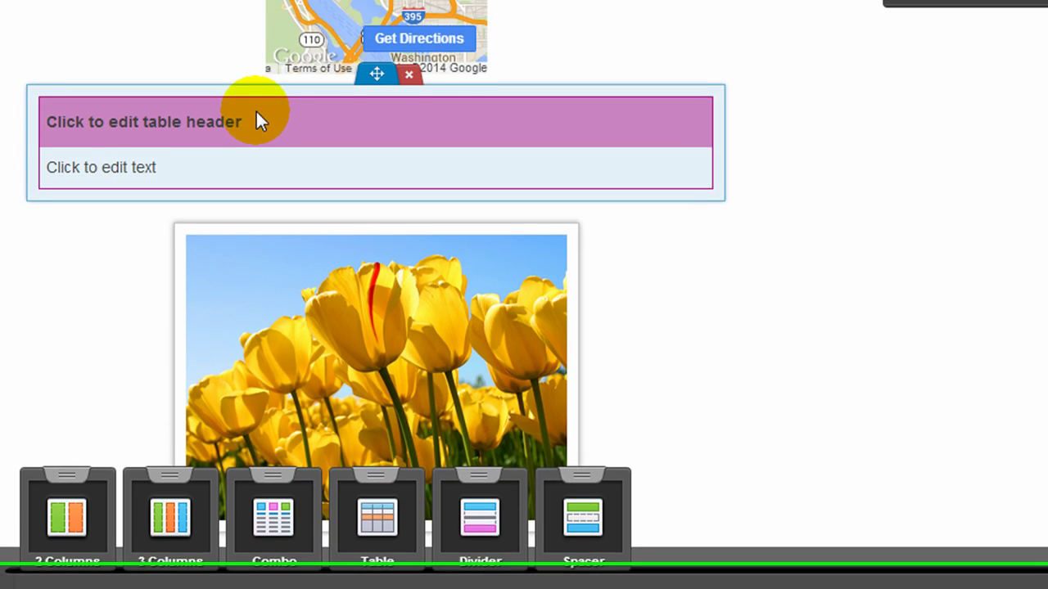
left_click(256, 120)
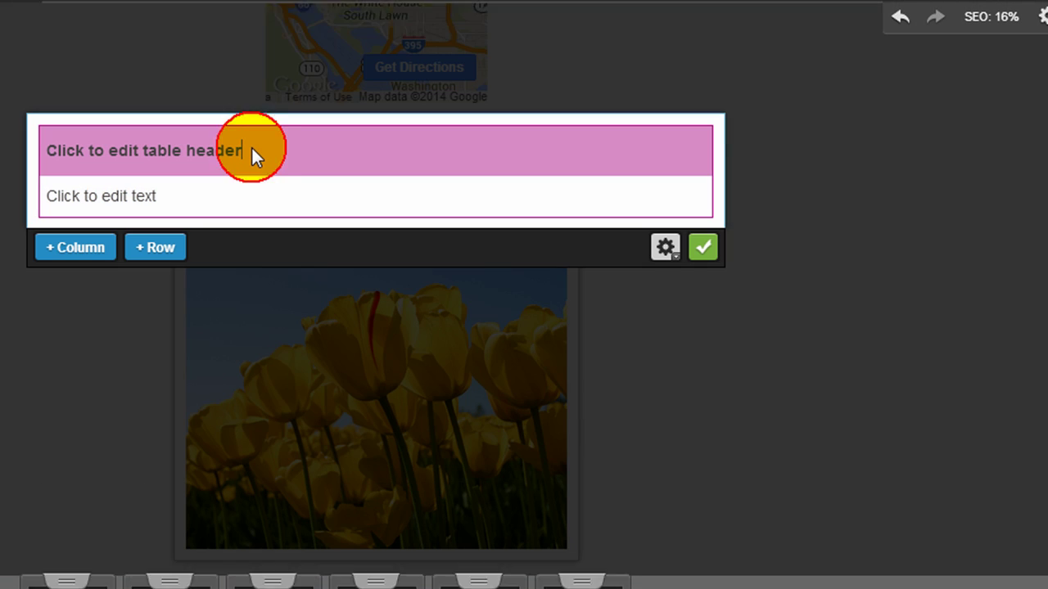
left_click(156, 250)
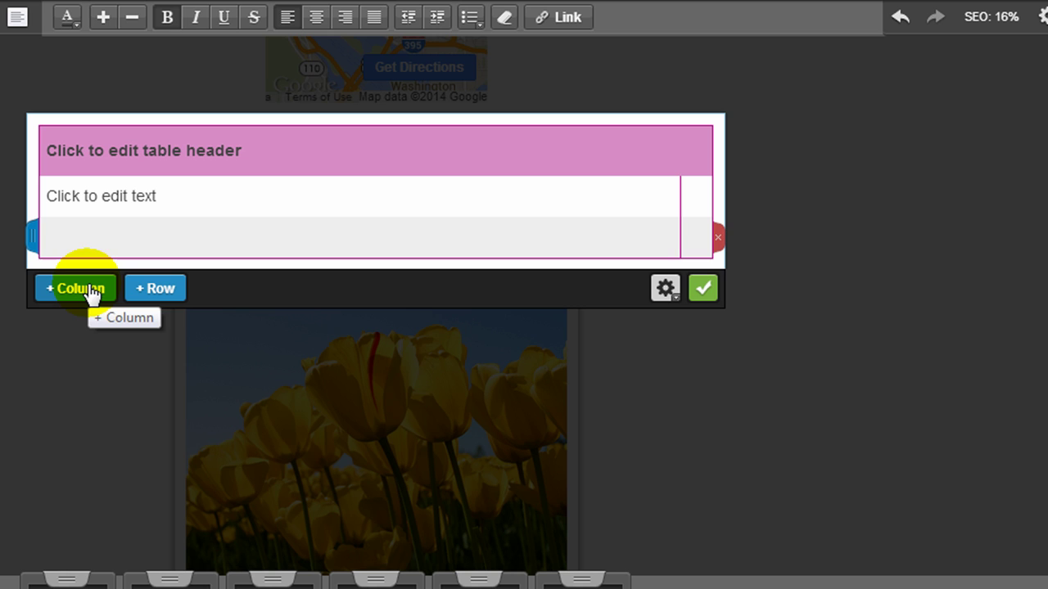
left_click_drag(679, 199, 345, 221)
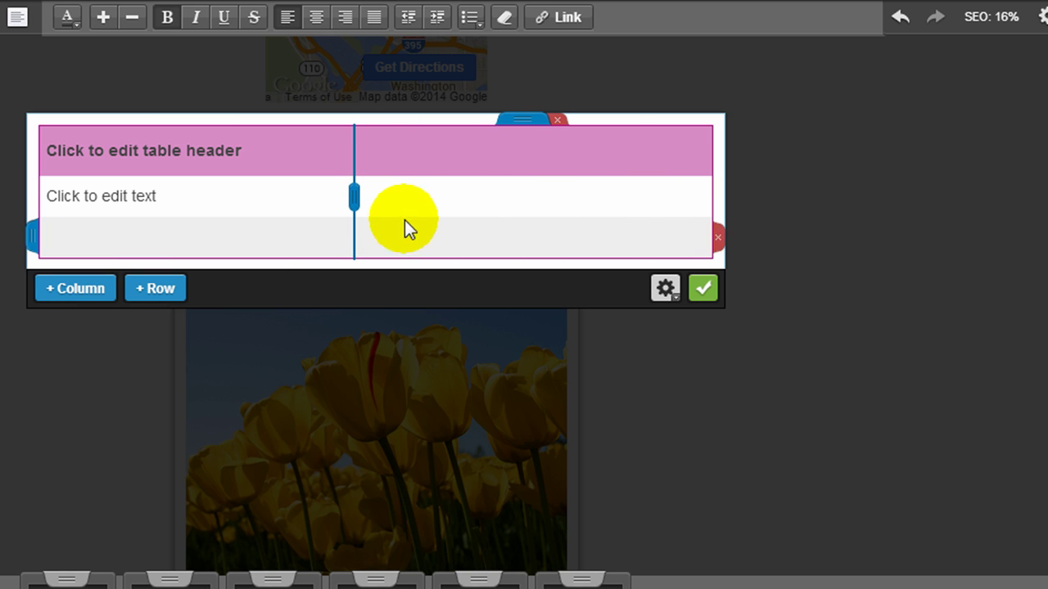
Head the second column 'Column2' and review the table's colour and border settings unchanged
left_click(439, 157)
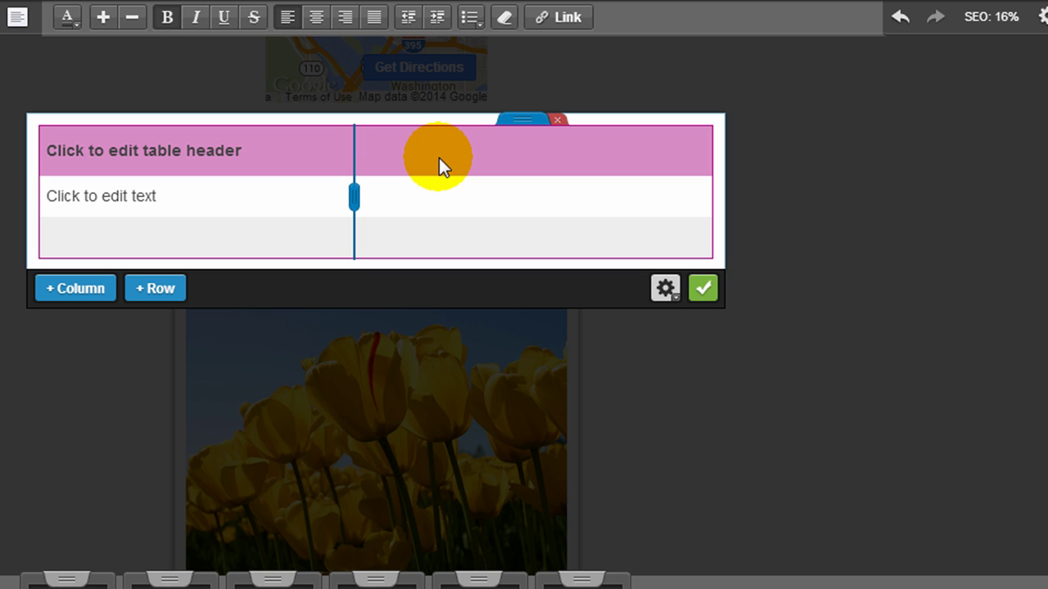
type("R")
key("BackSpace")
type("Column2")
left_click(660, 289)
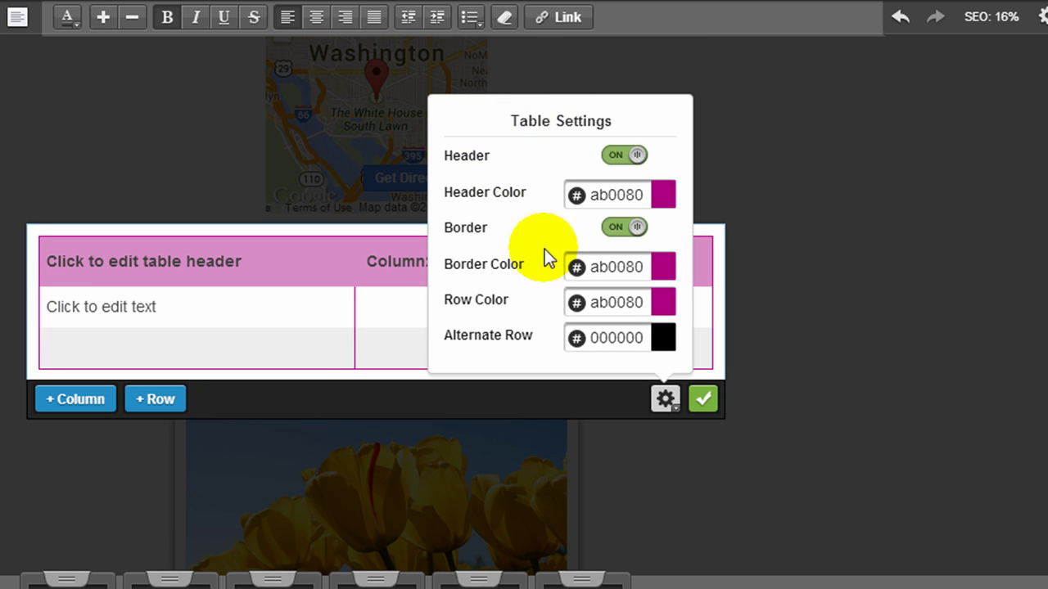
left_click(701, 402)
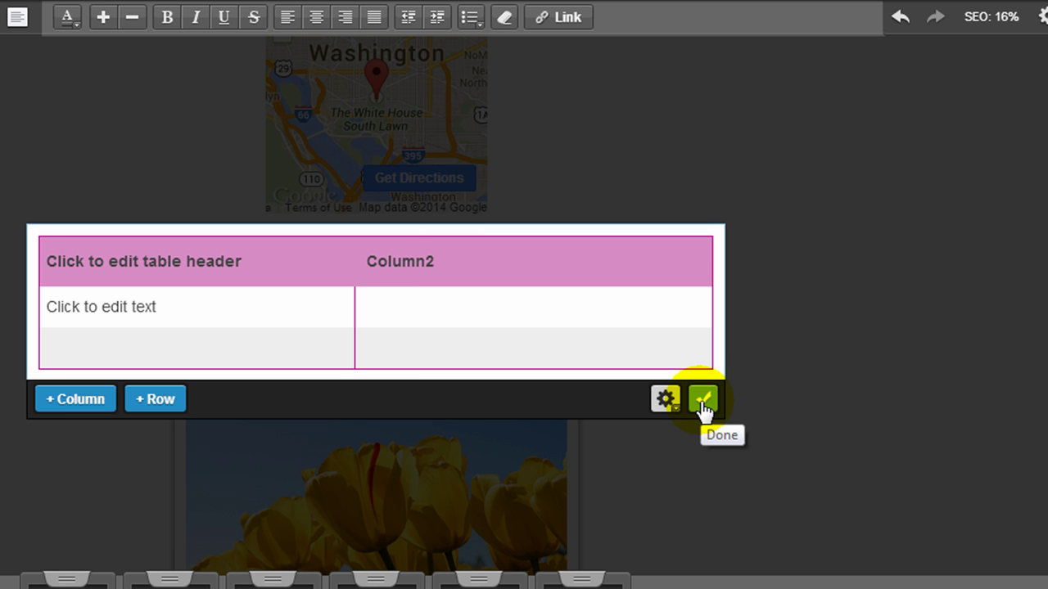
Add an ornamental divider below the table and a spacer above it stretched to about 310 px
left_click(700, 402)
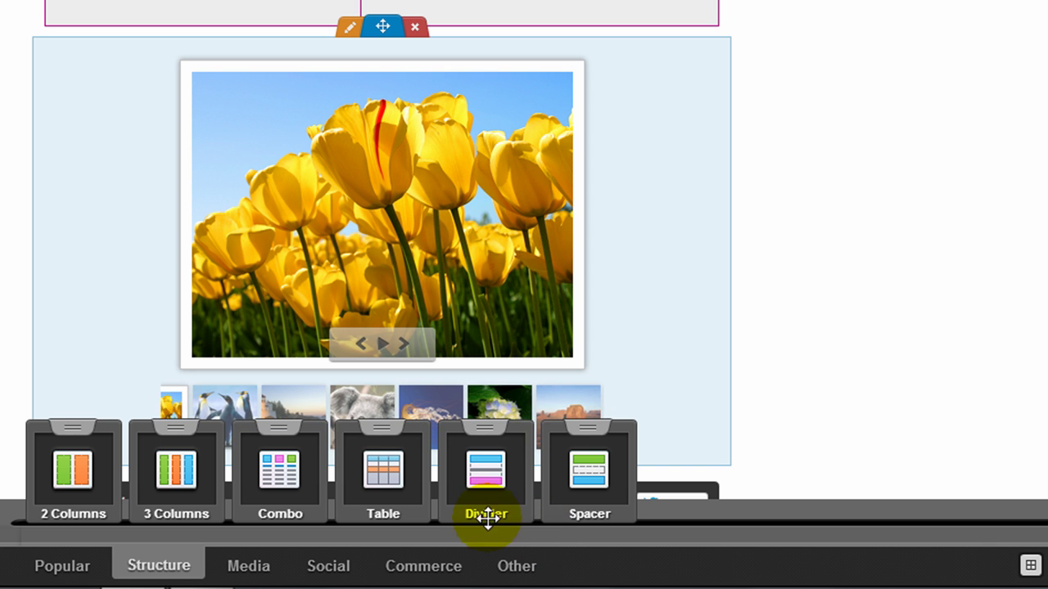
left_click_drag(487, 518, 430, 82)
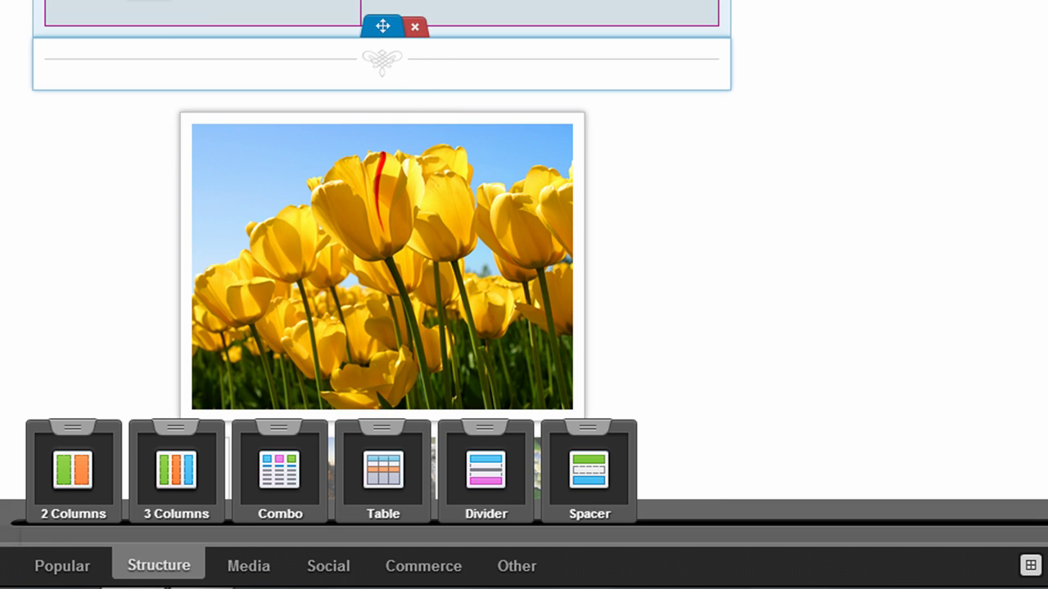
left_click_drag(391, 24, 390, 241)
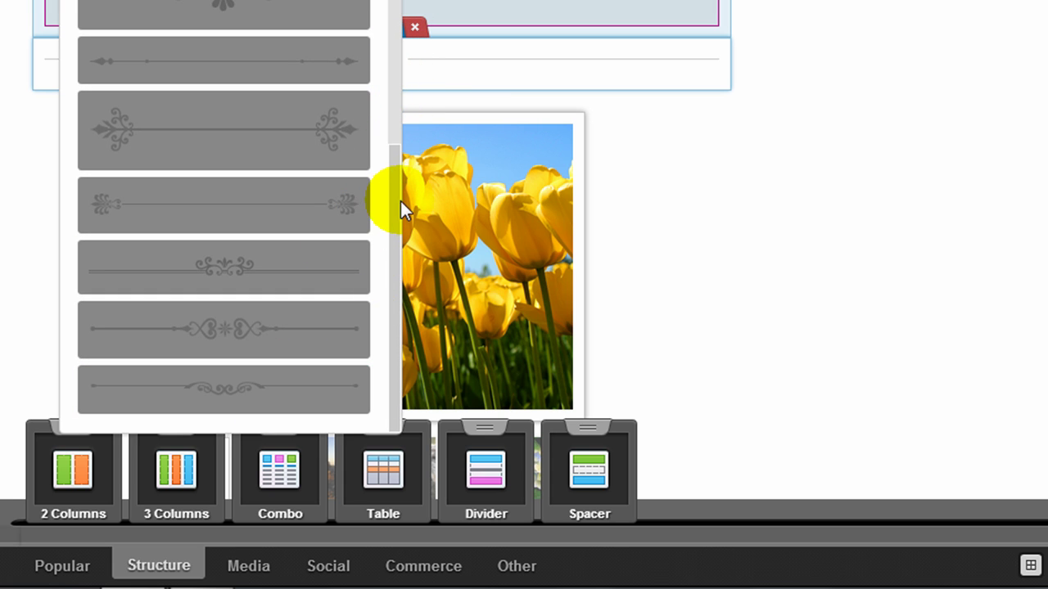
left_click_drag(396, 202, 404, 6)
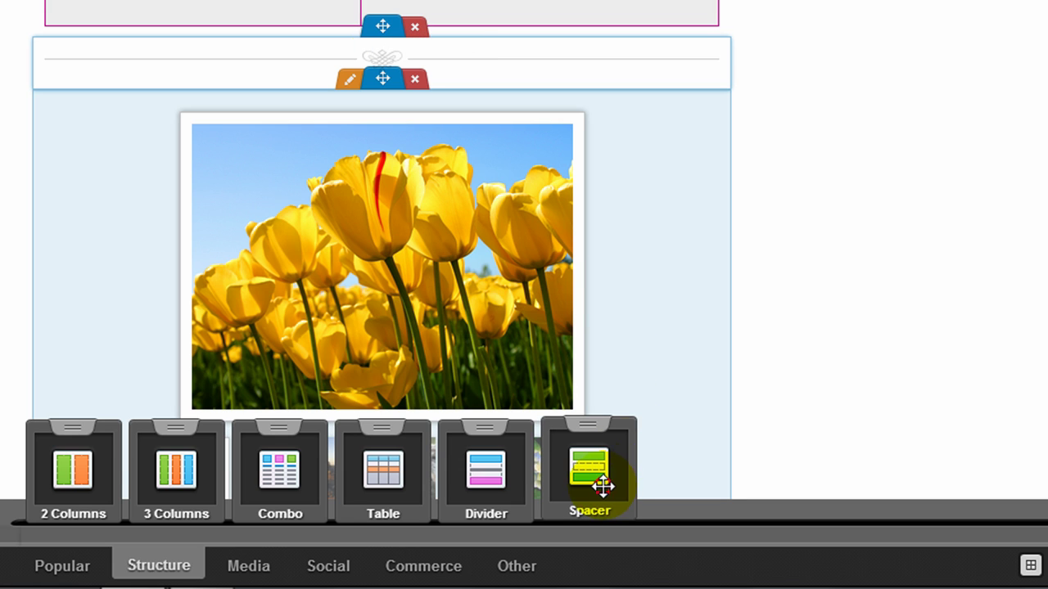
left_click_drag(602, 487, 487, 46)
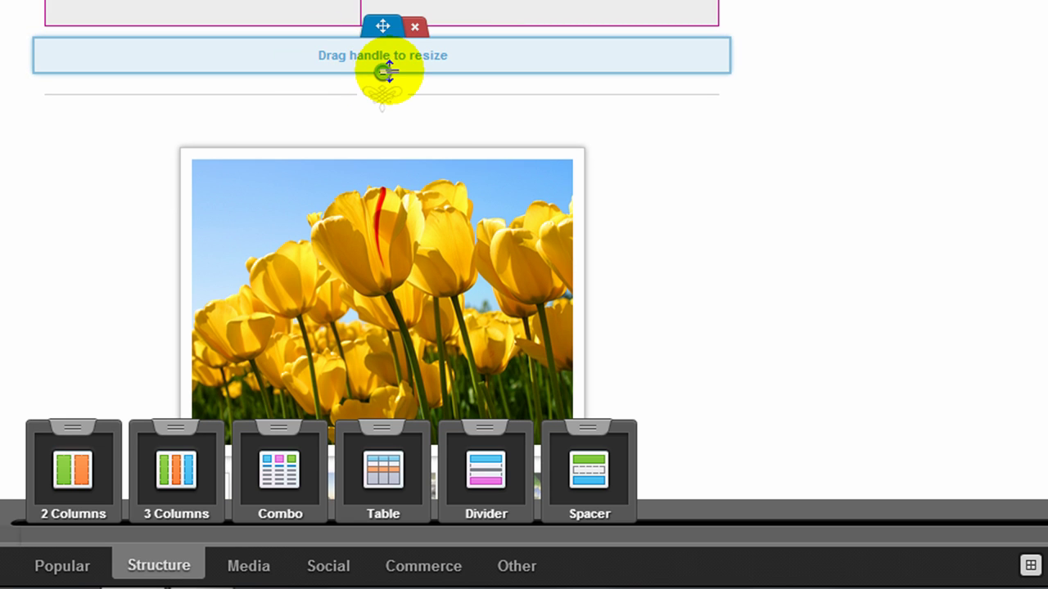
left_click_drag(388, 72, 385, 241)
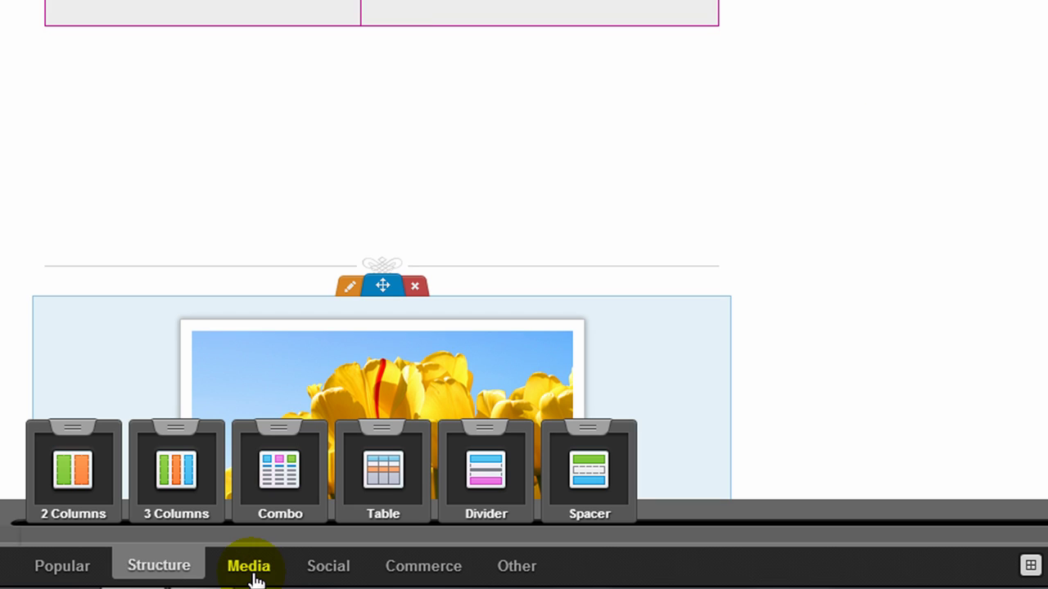
Drag a trial Audio player from Media onto the page, delete it, then browse the Social and Commerce widgets
left_click(249, 578)
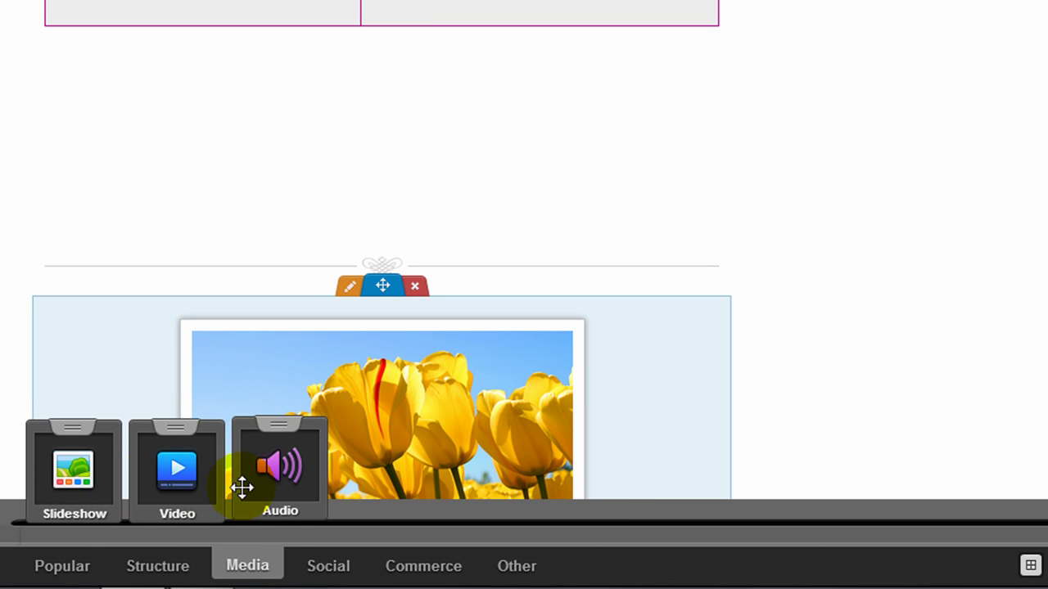
left_click_drag(281, 483, 359, 197)
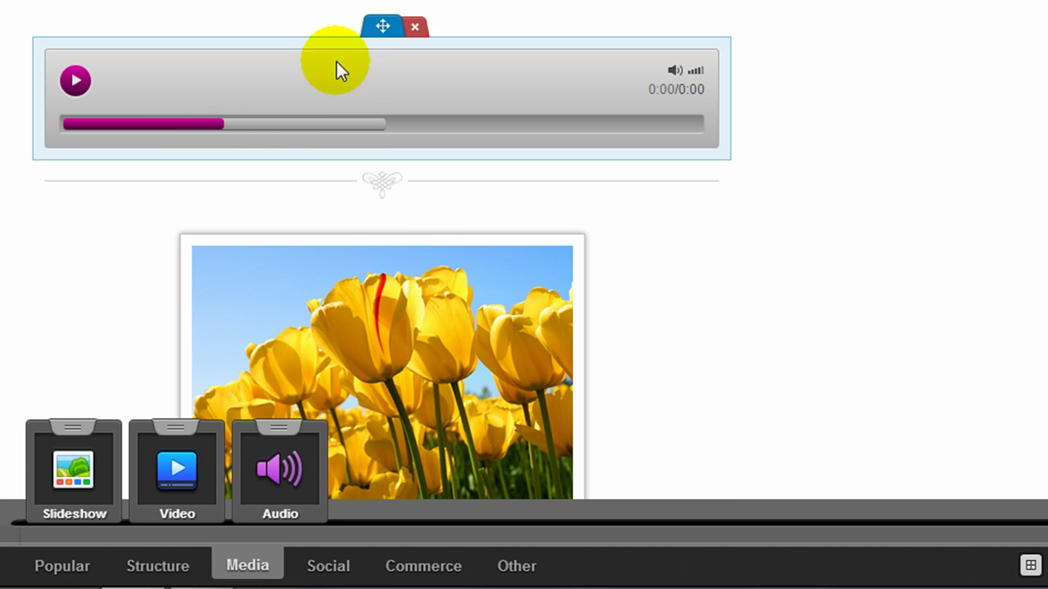
left_click(415, 37)
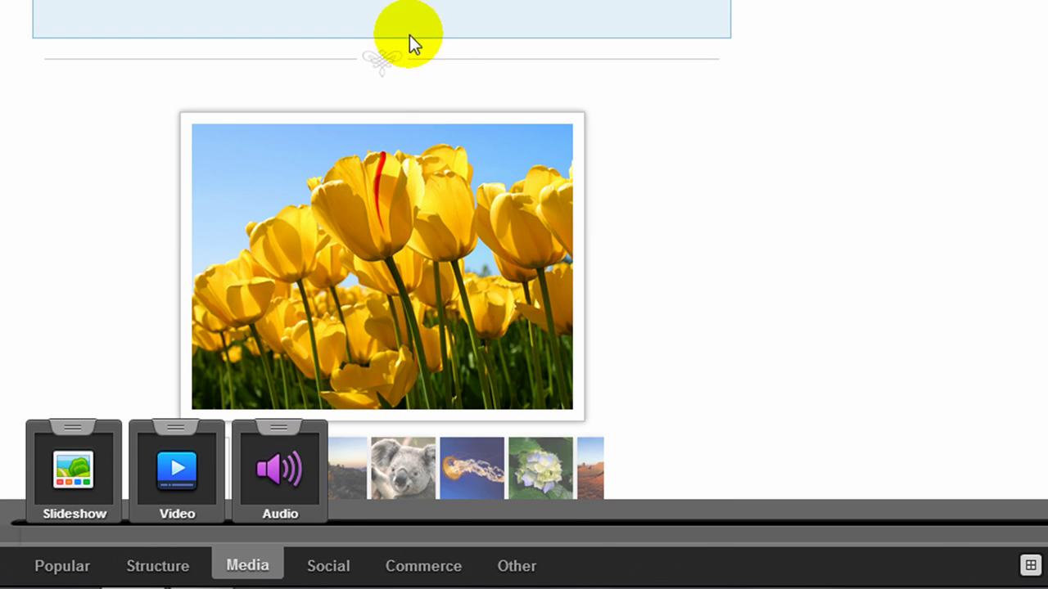
left_click(332, 568)
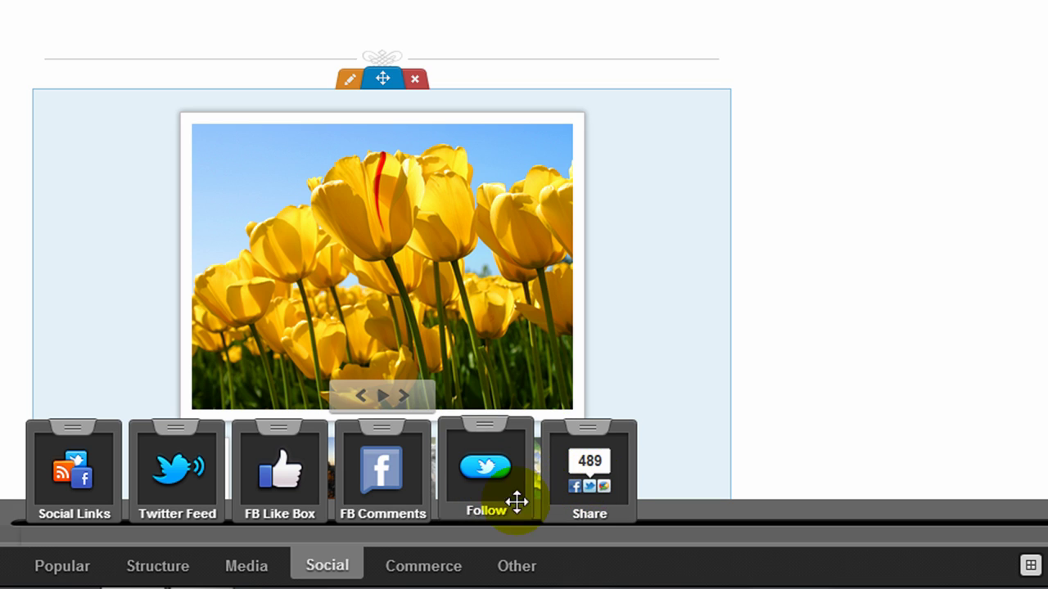
left_click(444, 578)
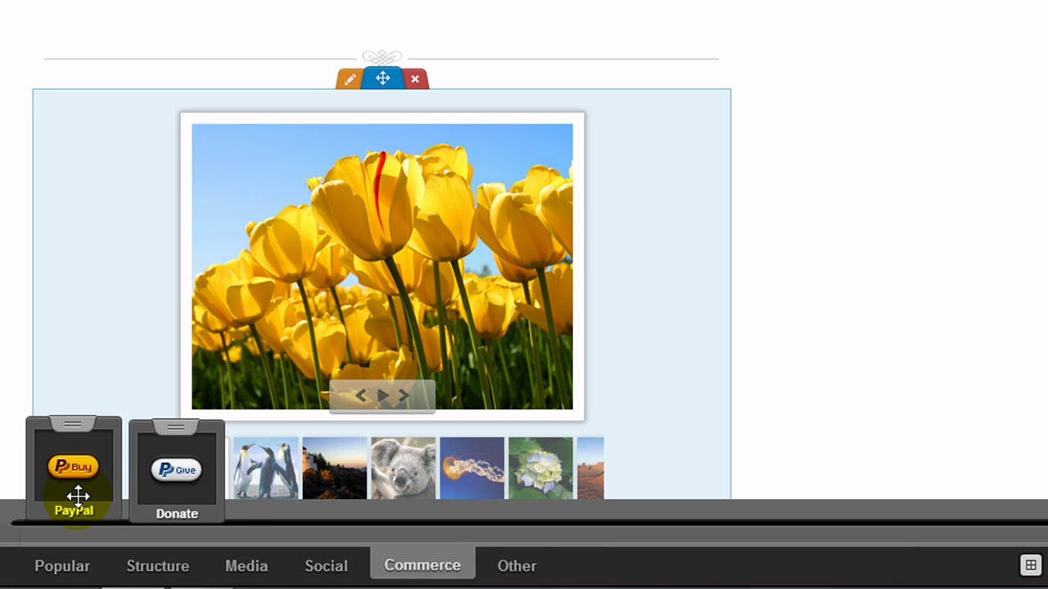
Place a trial Custom HTML block from Other widgets above the slideshow, then delete it
left_click(526, 571)
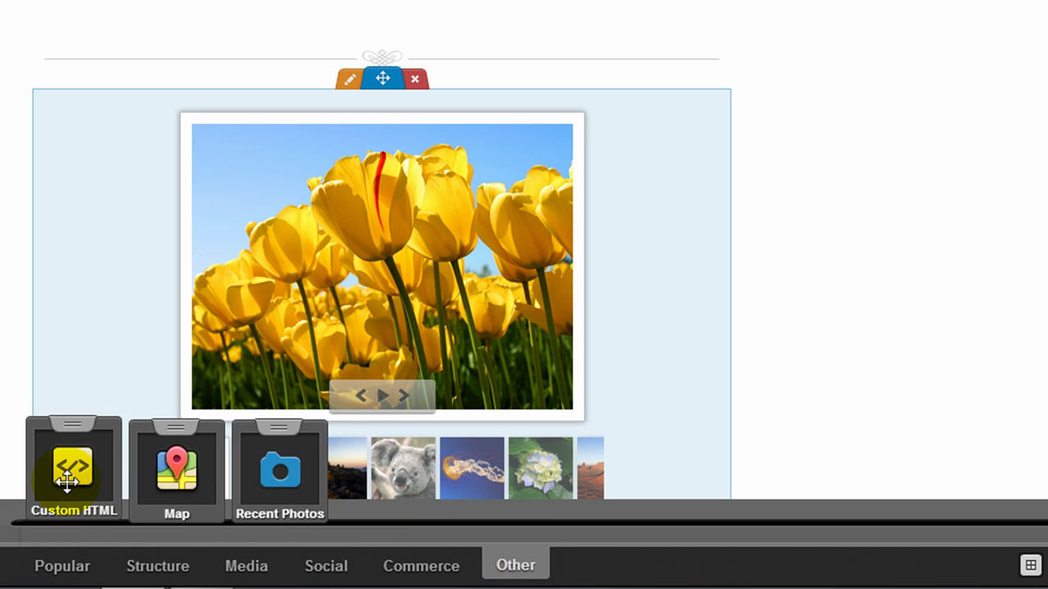
left_click_drag(68, 481, 233, 36)
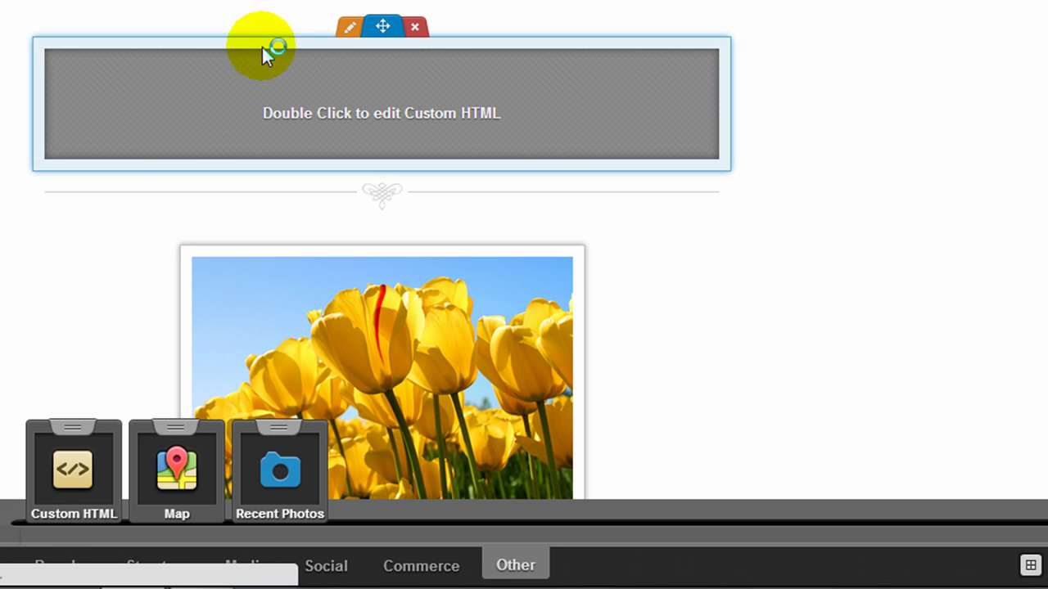
mouse_move(503, 47)
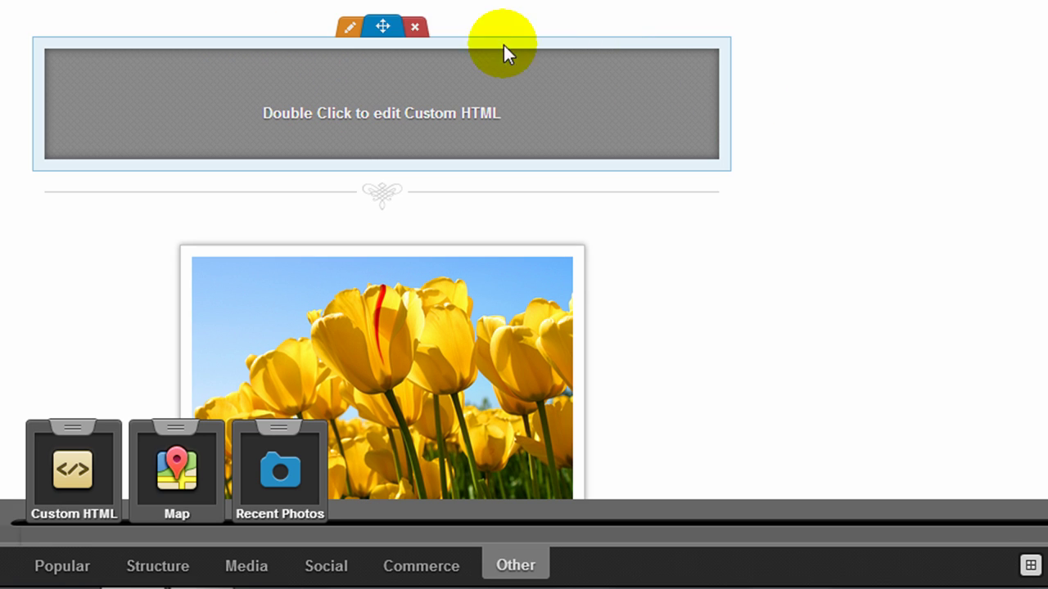
left_click(415, 31)
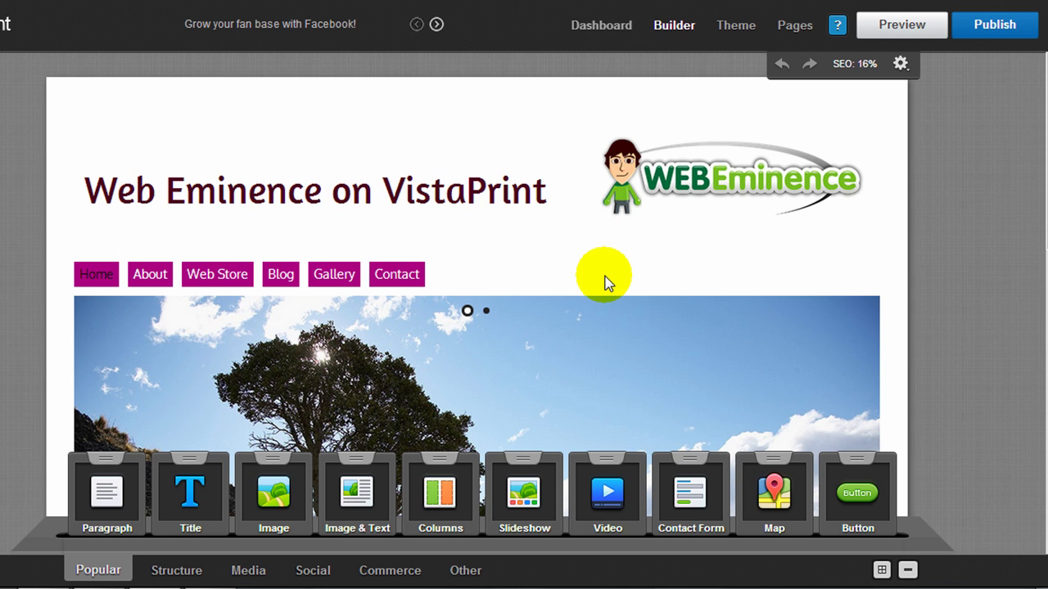
Publish the site and dismiss the 'Your changes have been published' dialog
left_click(1011, 30)
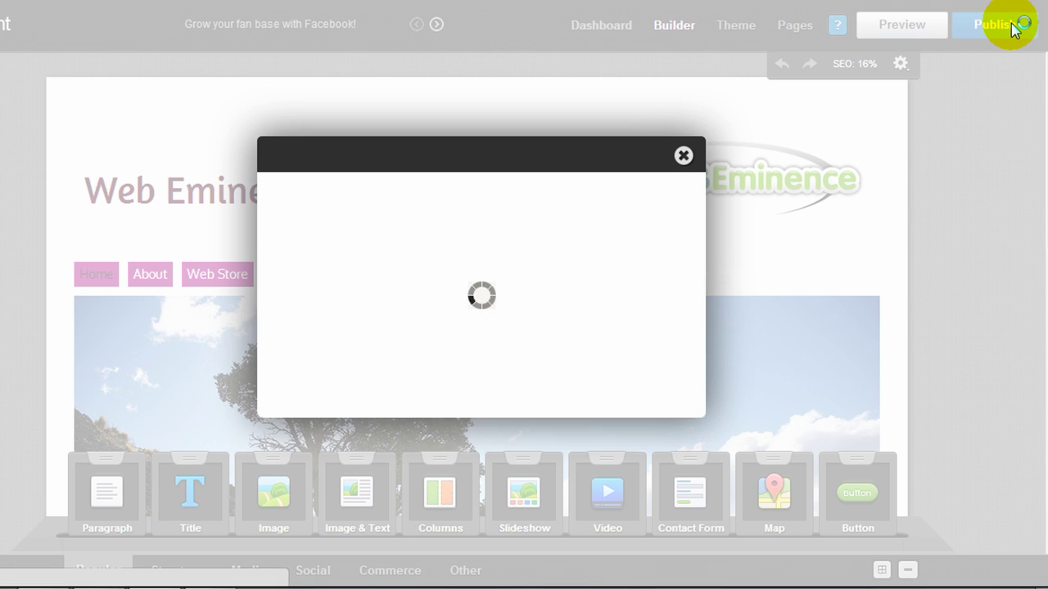
left_click(684, 155)
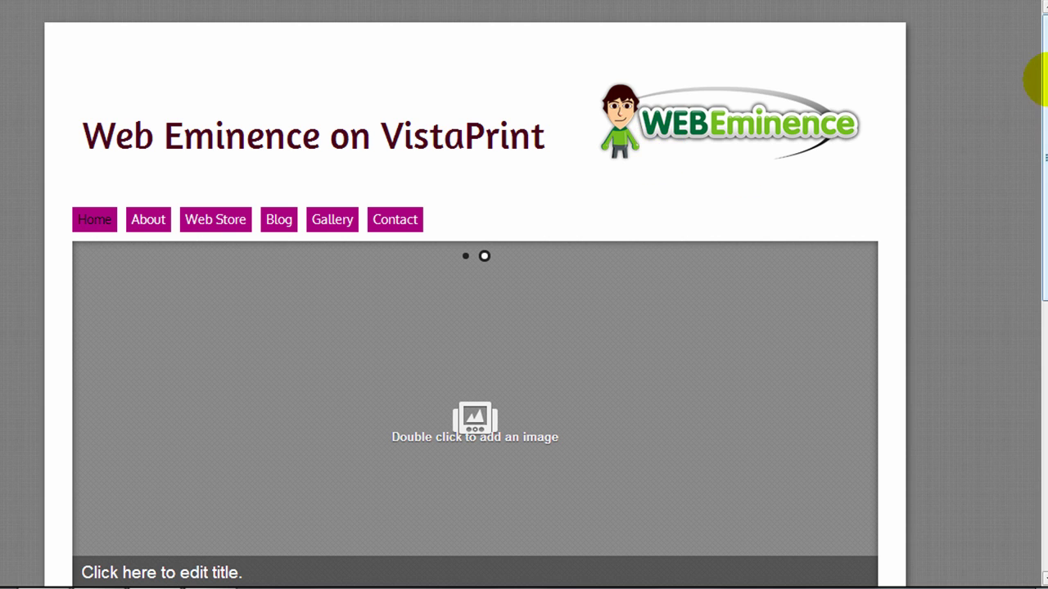
Advance the Home page banner slideshow back to the landscape slide
left_click_drag(1030, 82, 1036, 136)
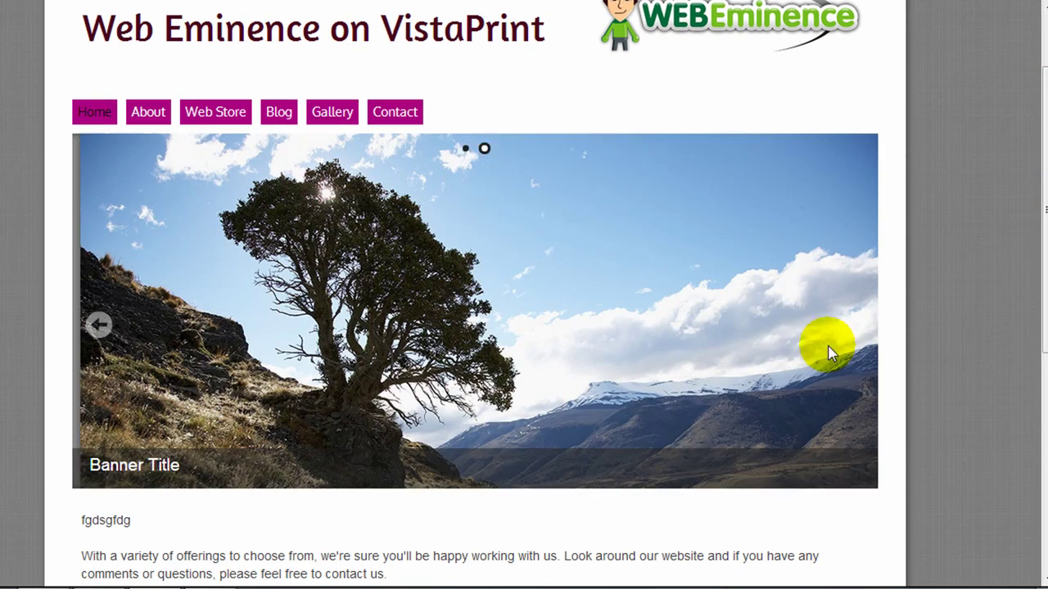
left_click(854, 337)
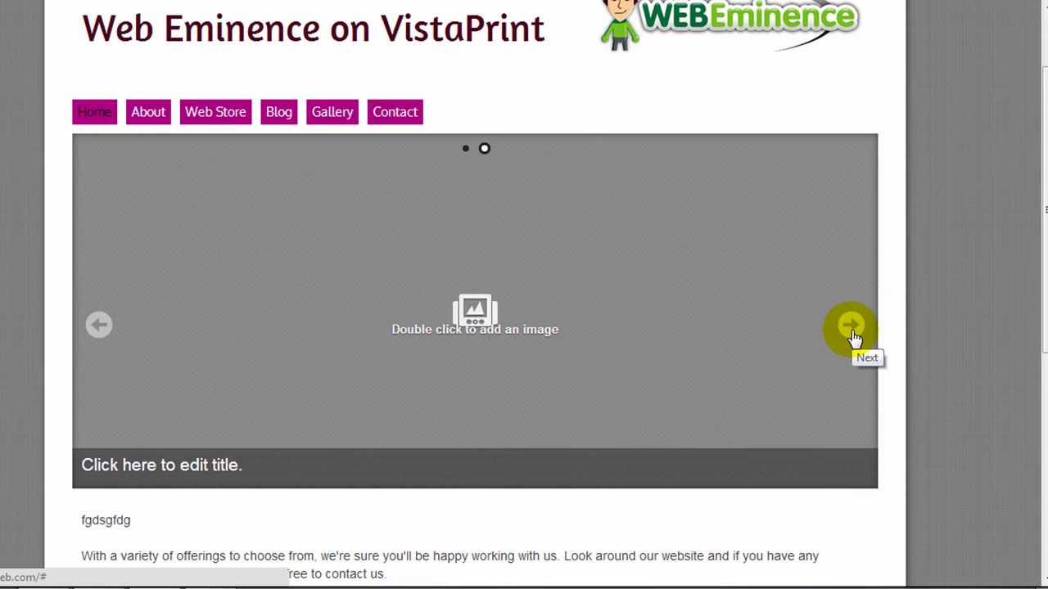
left_click(852, 331)
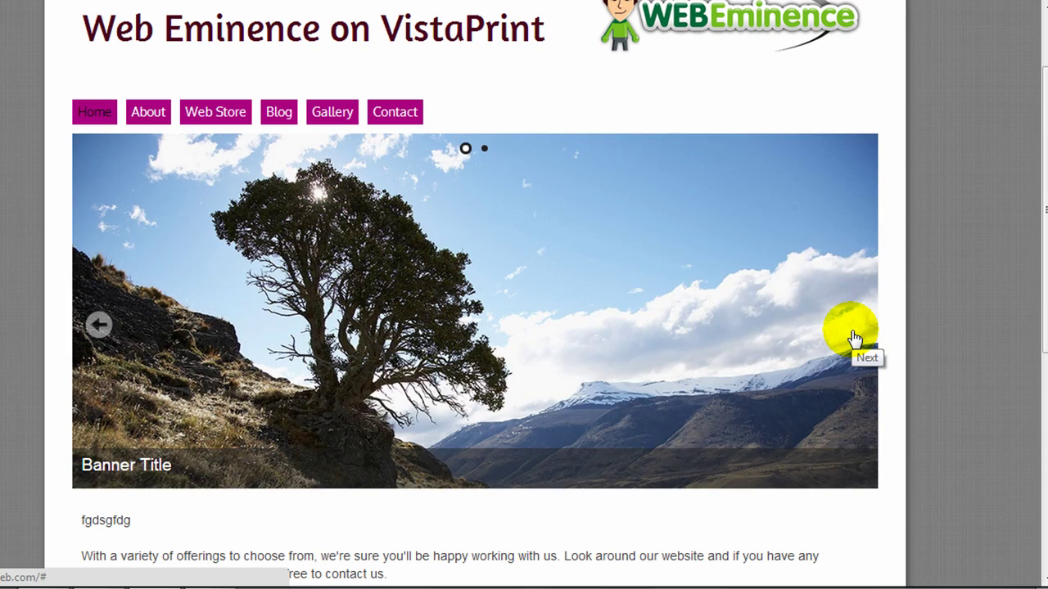
scroll(822, 351, "down", 5)
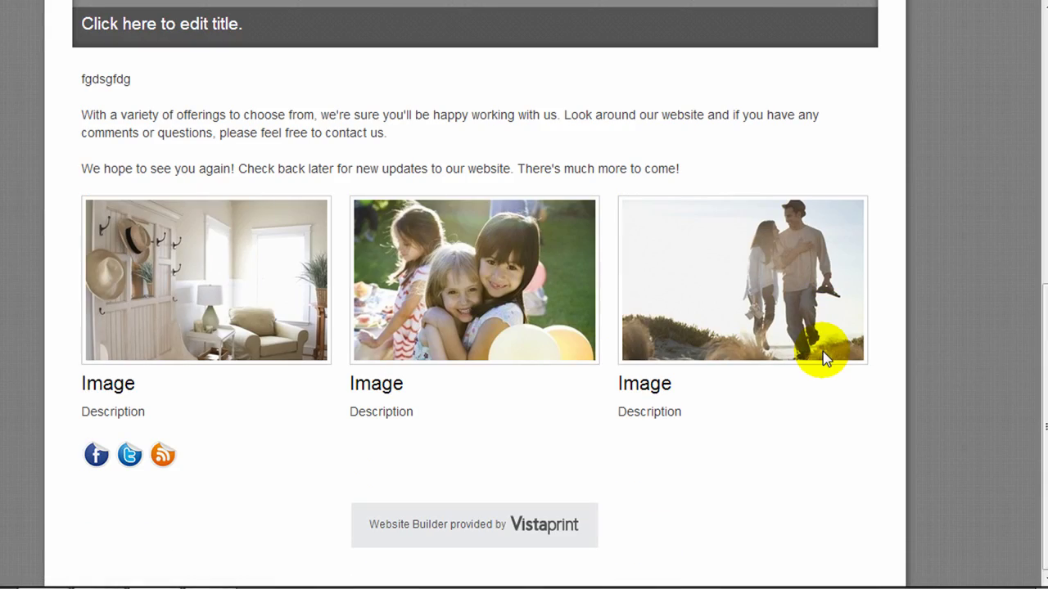
scroll(1036, 372, "up", 5)
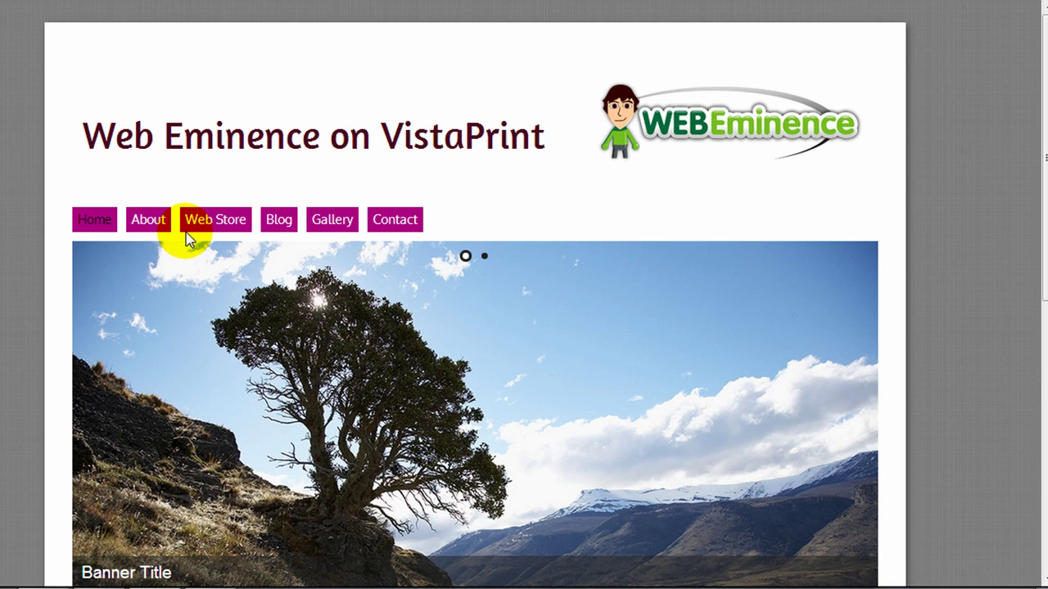
Open the live About page and step its photo slideshow through to the jellyfish
left_click(156, 221)
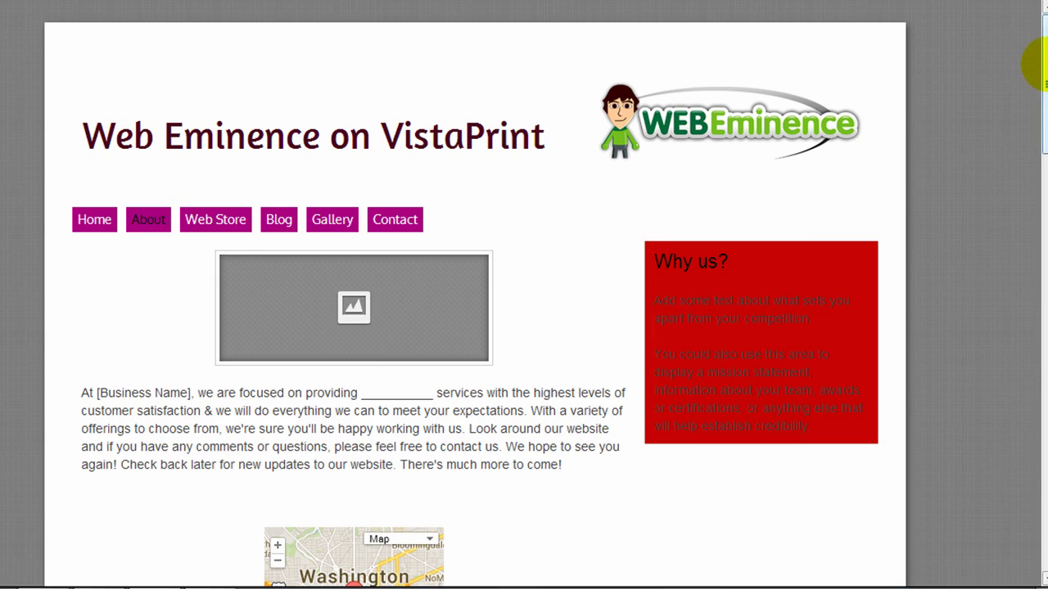
left_click_drag(1035, 65, 1041, 191)
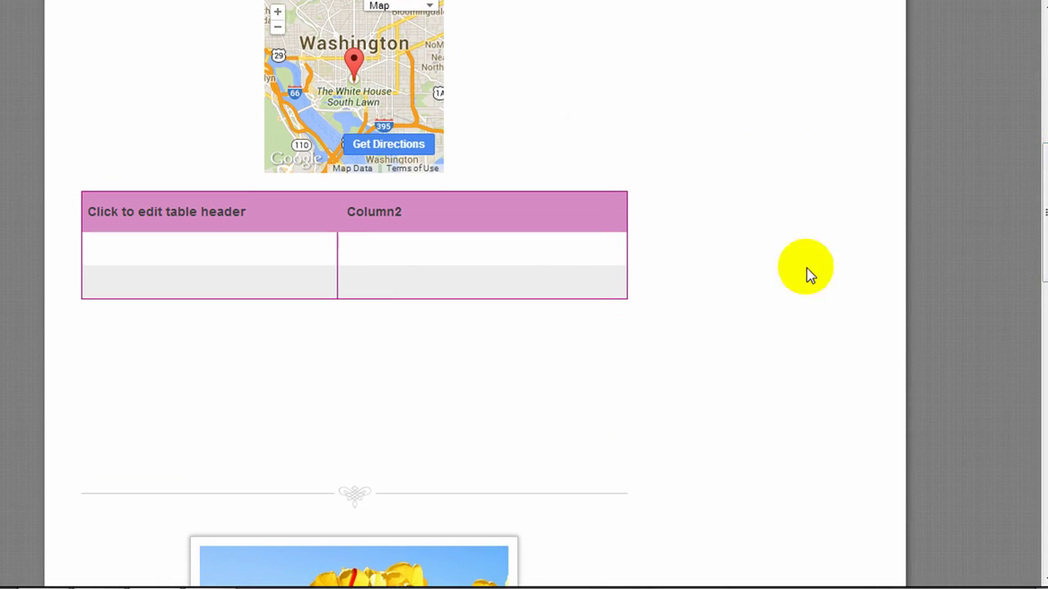
scroll(365, 282, "down", 1)
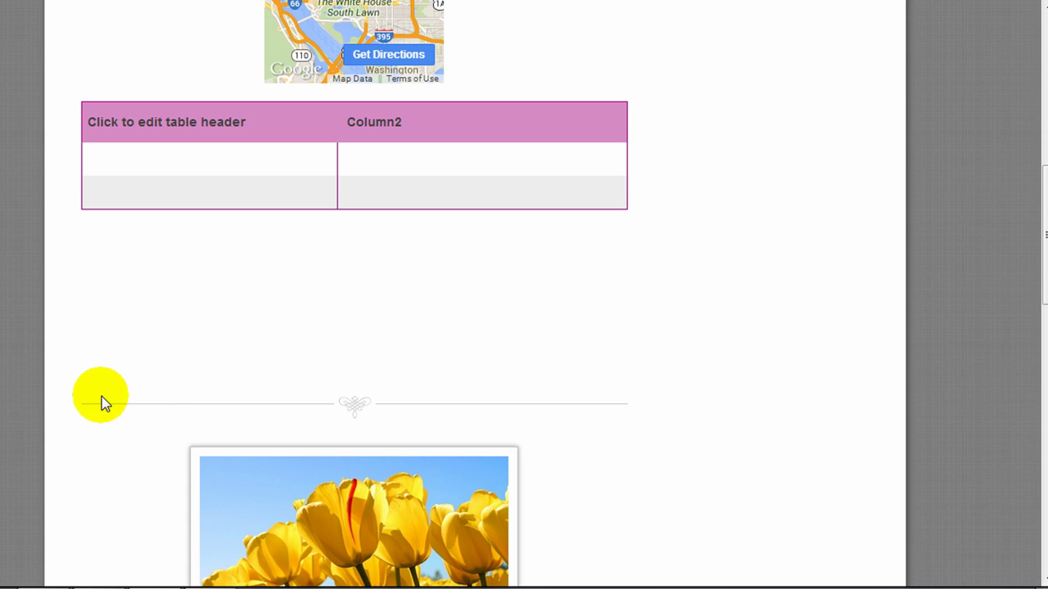
scroll(480, 394, "down", 4)
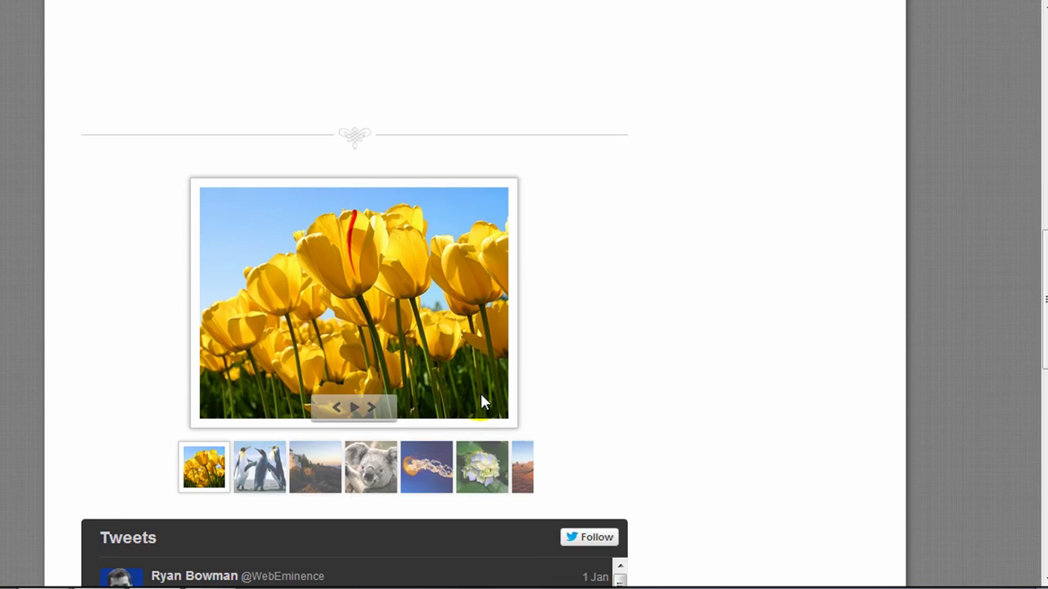
left_click(376, 330)
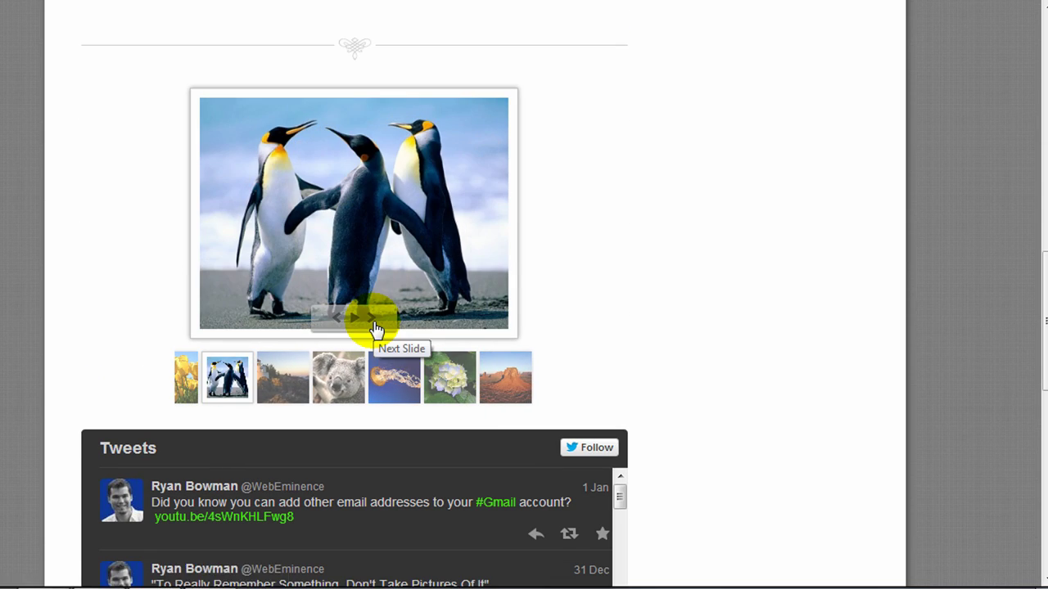
left_click(376, 329)
left_click(375, 329)
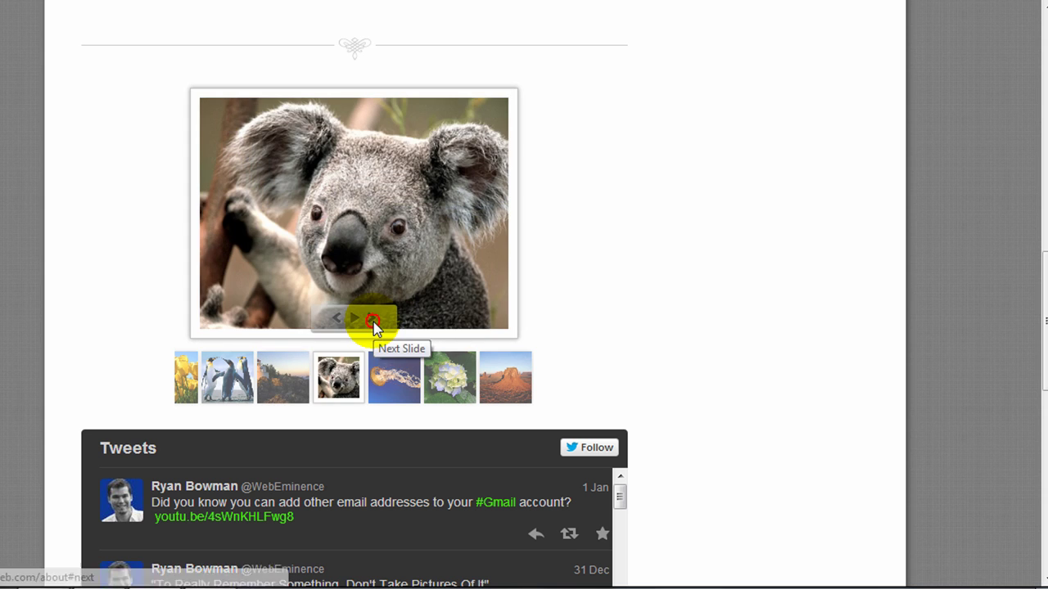
left_click(375, 328)
Scroll down the About page and through the Tweets feed
scroll(674, 305, "down", 1)
scroll(674, 304, "down", 1)
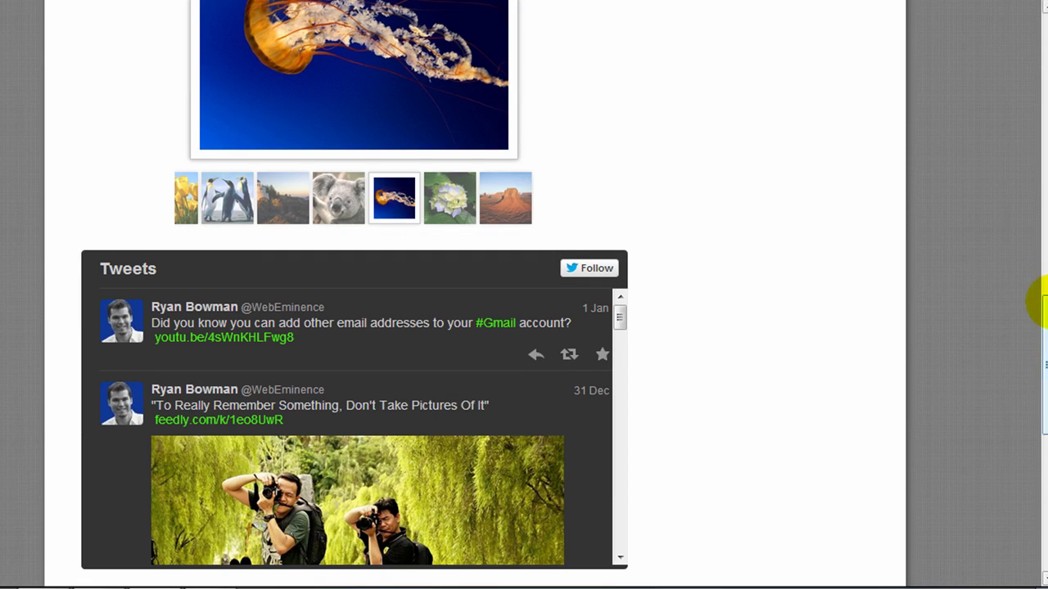
left_click_drag(1042, 315, 1045, 357)
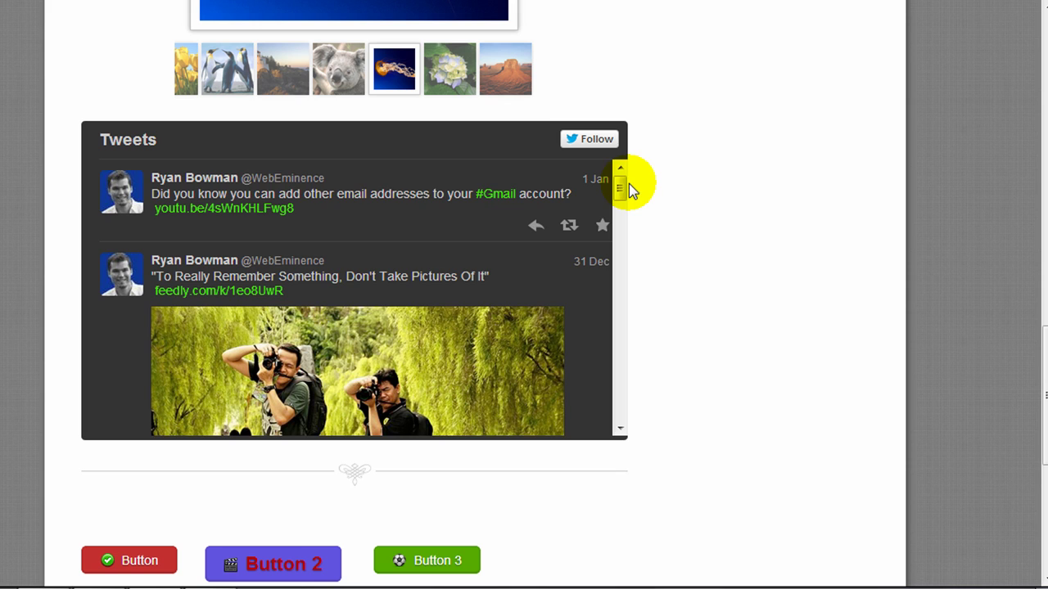
left_click_drag(624, 183, 621, 244)
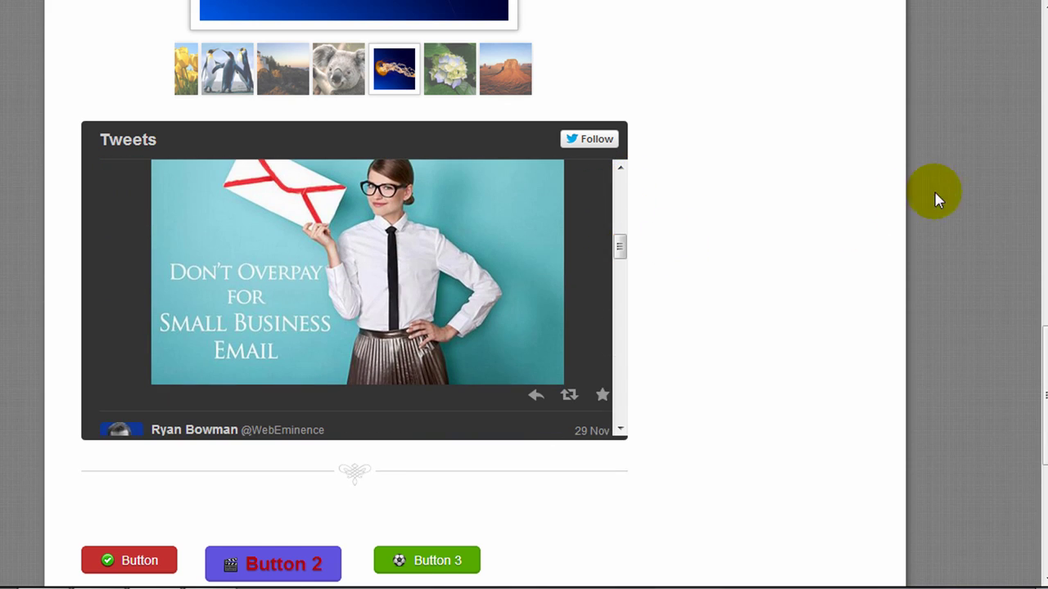
left_click_drag(1045, 380, 1023, 58)
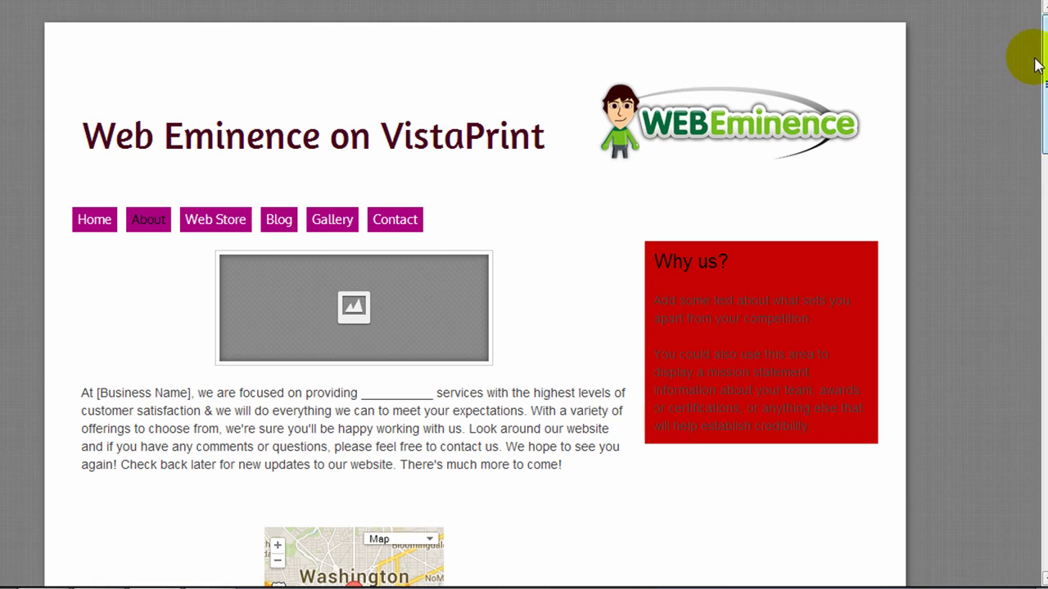
Visit the live Web Store page, then the Gallery page
left_click(207, 221)
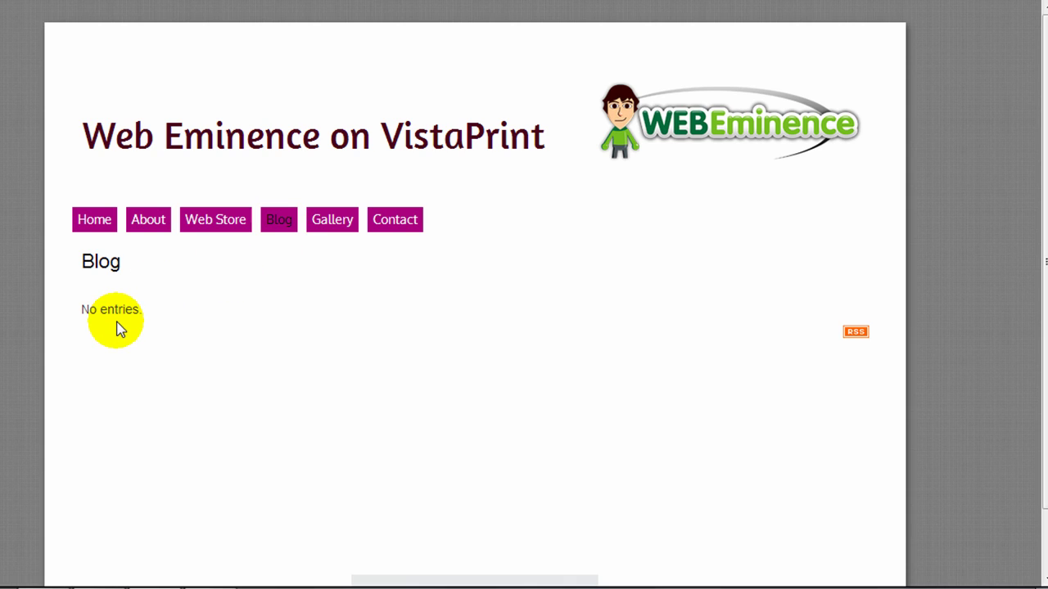
left_click(318, 228)
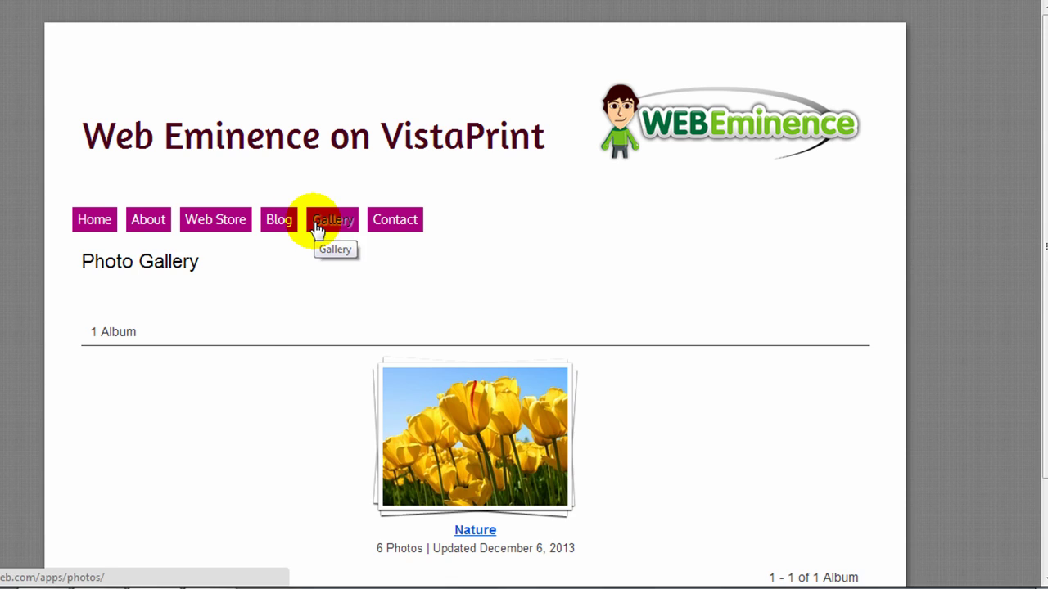
scroll(253, 358, "down", 2)
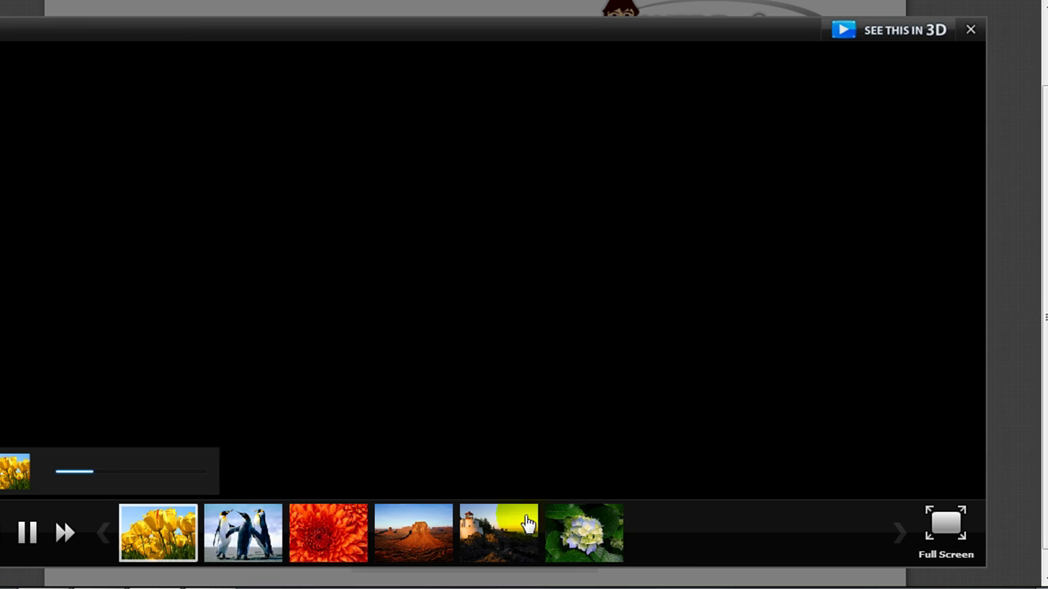
View the Nature album from the penguin through the red flower, desert and lighthouse, then close it
left_click(269, 536)
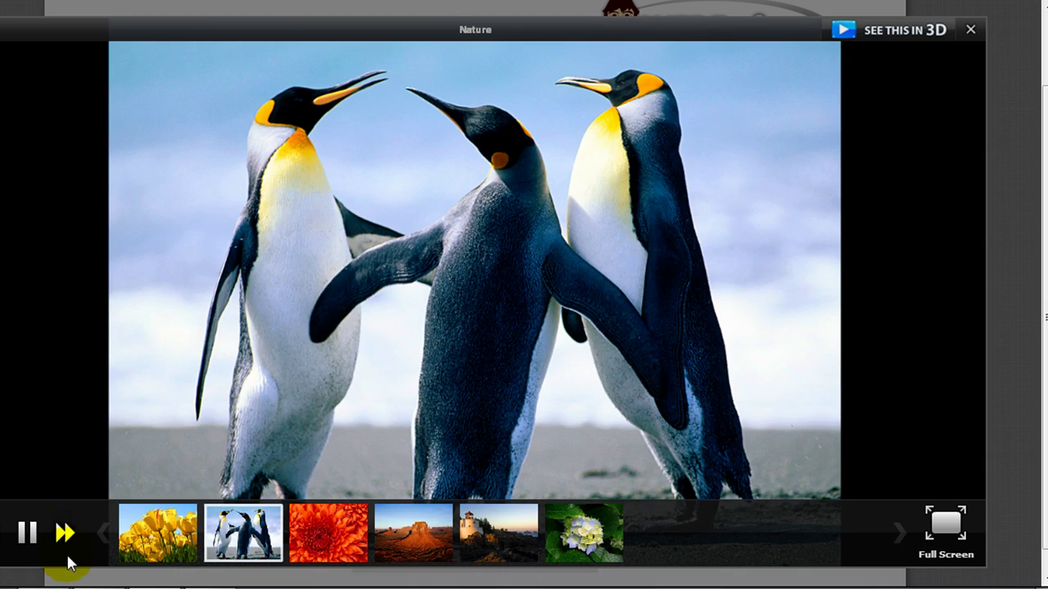
left_click(64, 535)
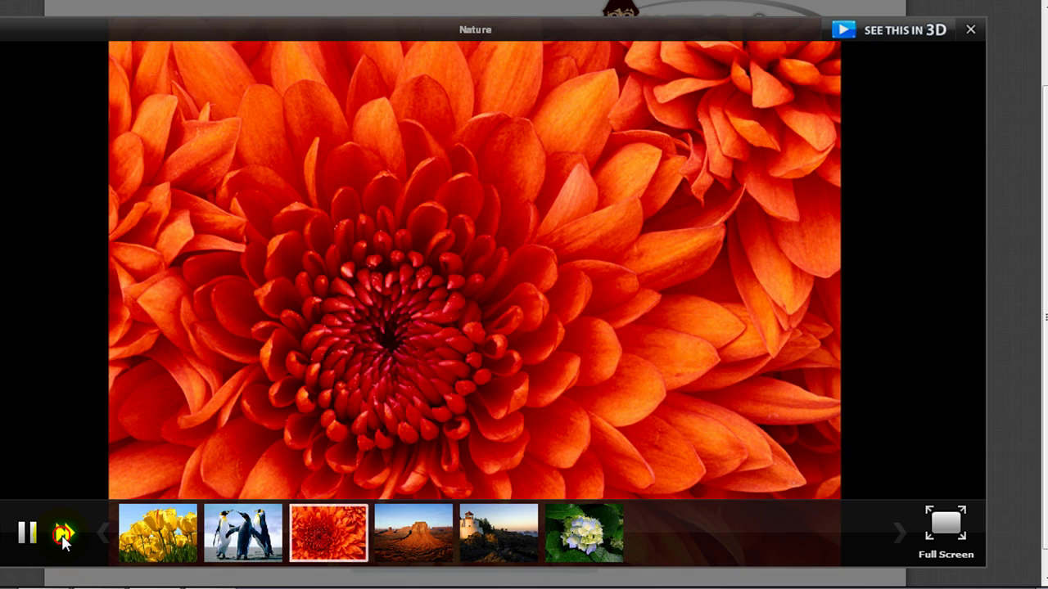
left_click(64, 536)
left_click(64, 535)
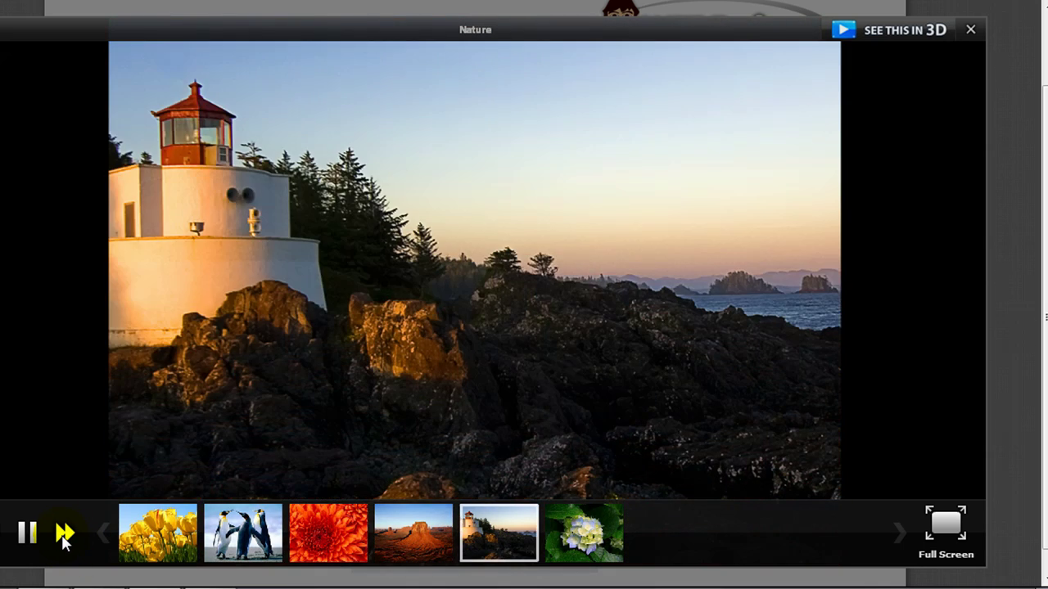
left_click(970, 30)
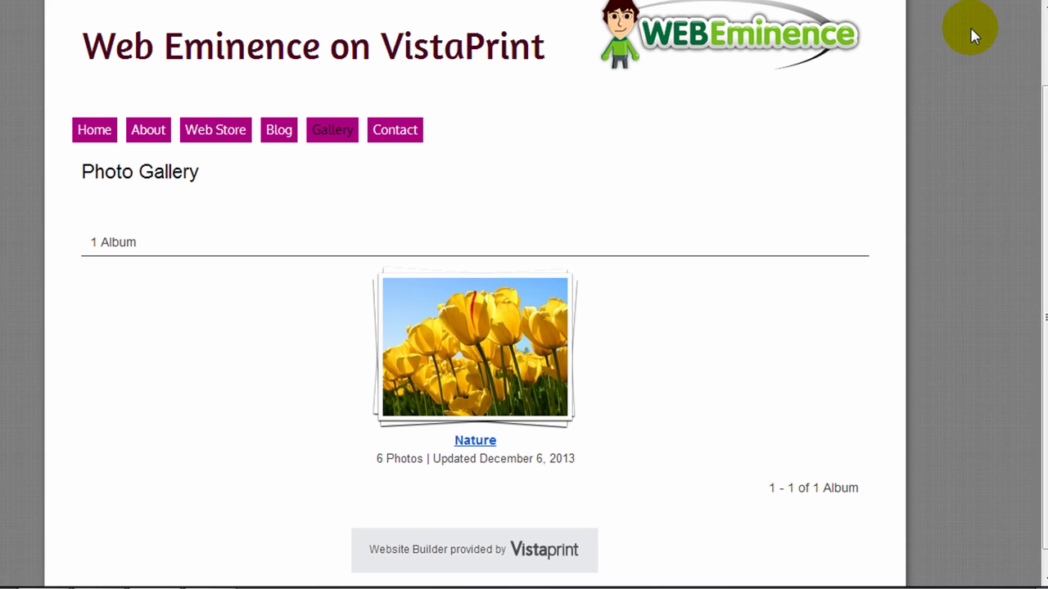
Open the Contact page and scroll through it
left_click(416, 131)
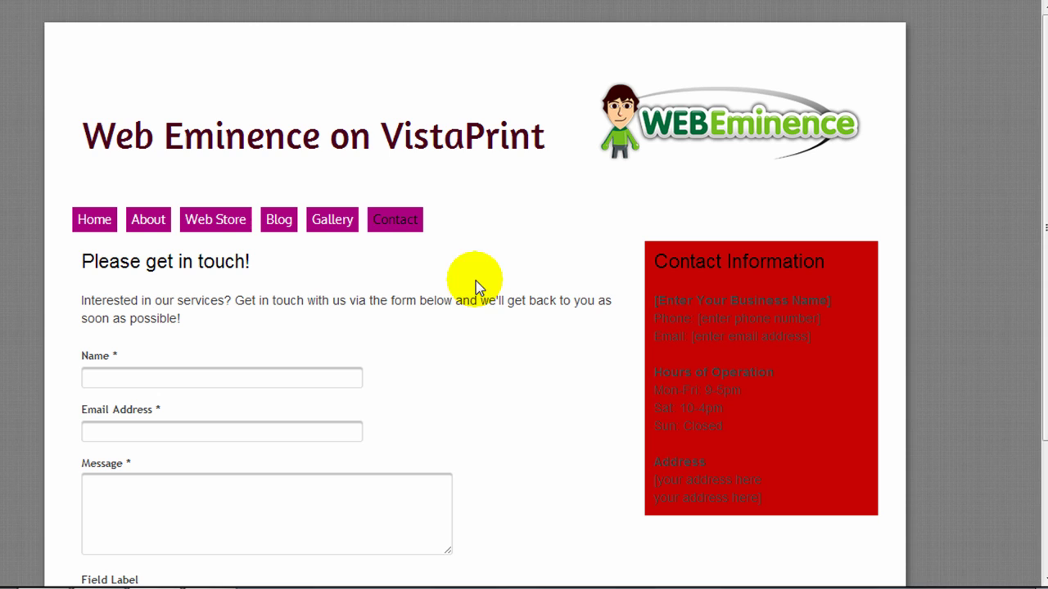
scroll(477, 348, "down", 2)
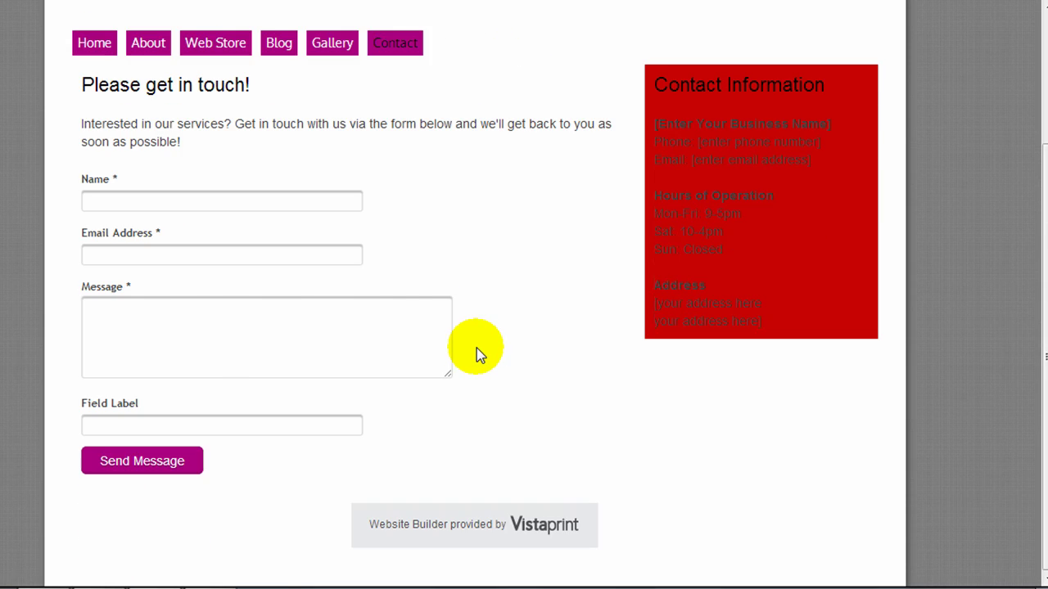
scroll(477, 348, "up", 2)
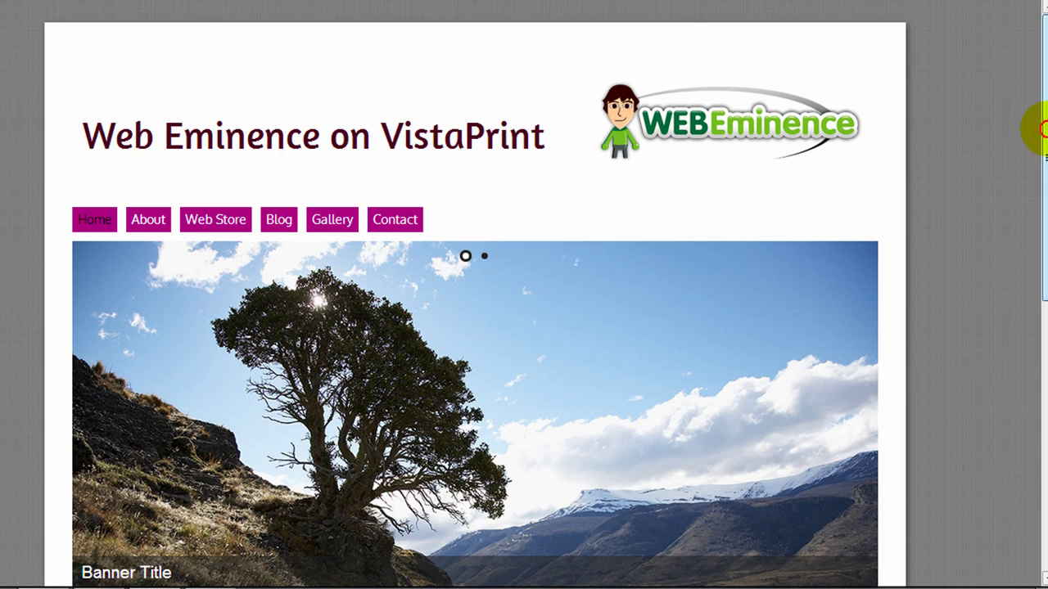
left_click_drag(1042, 129, 1044, 106)
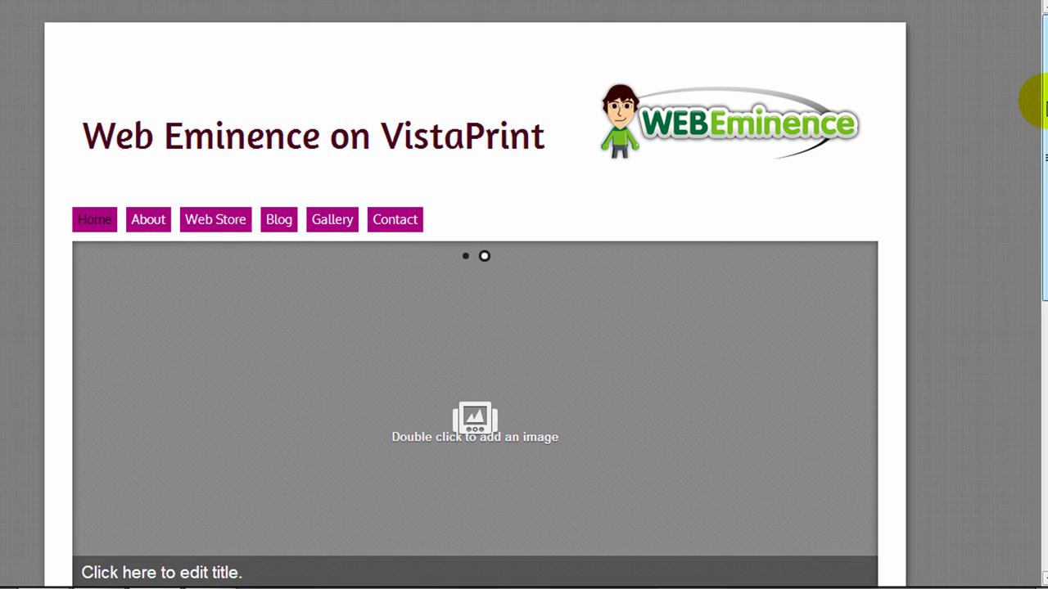
left_click_drag(1033, 99, 1040, 417)
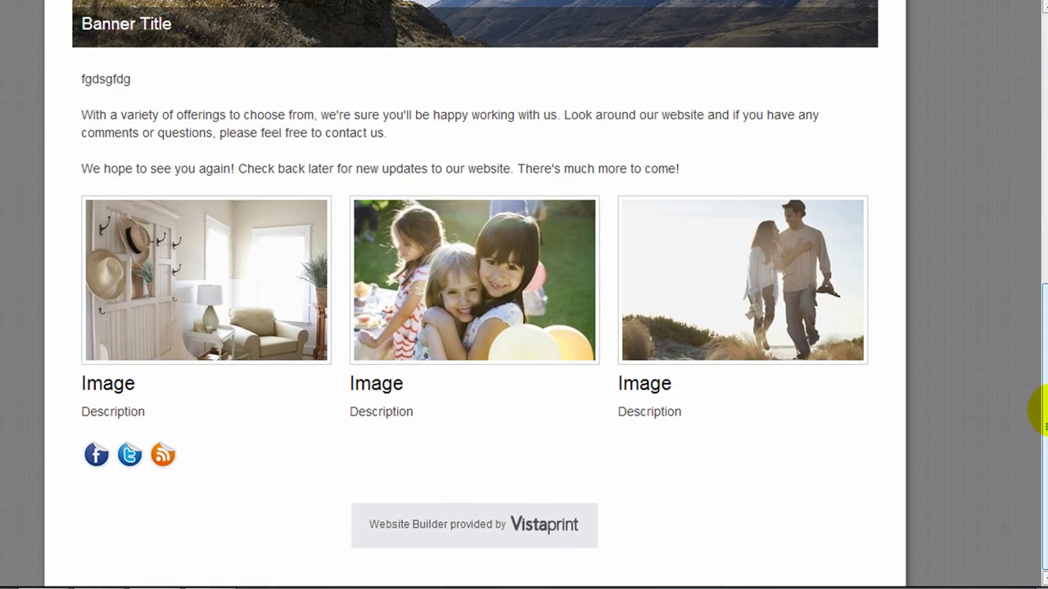